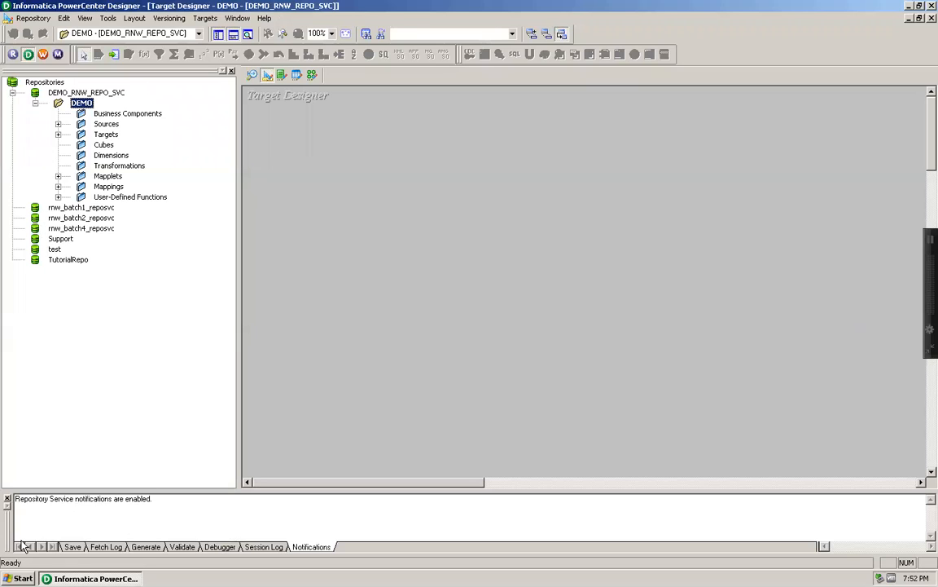
# Launch Excel with a blank workbook using the Windows Run command "excel".
pyautogui.press('super')
pyautogui.click(57, 530)
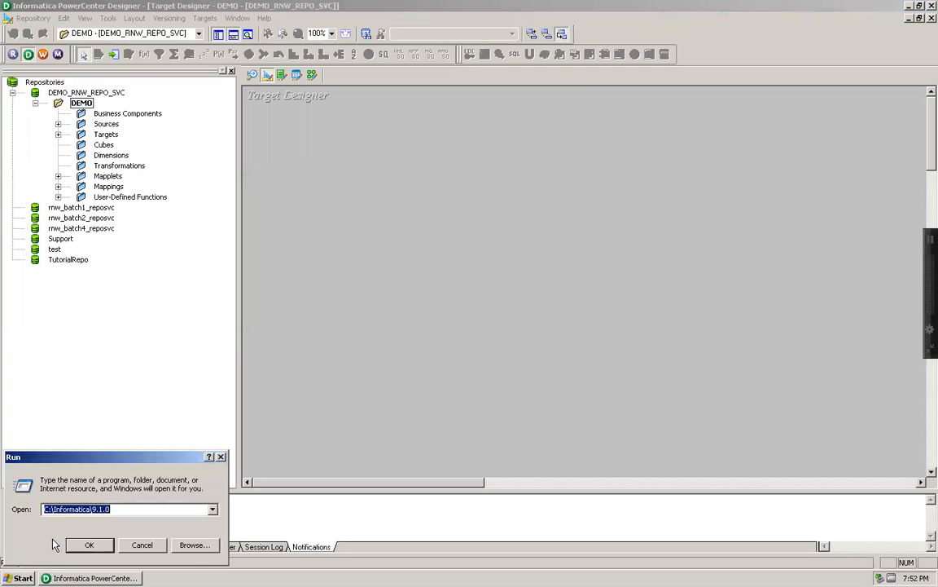
pyautogui.write('excel')
pyautogui.press('Return')
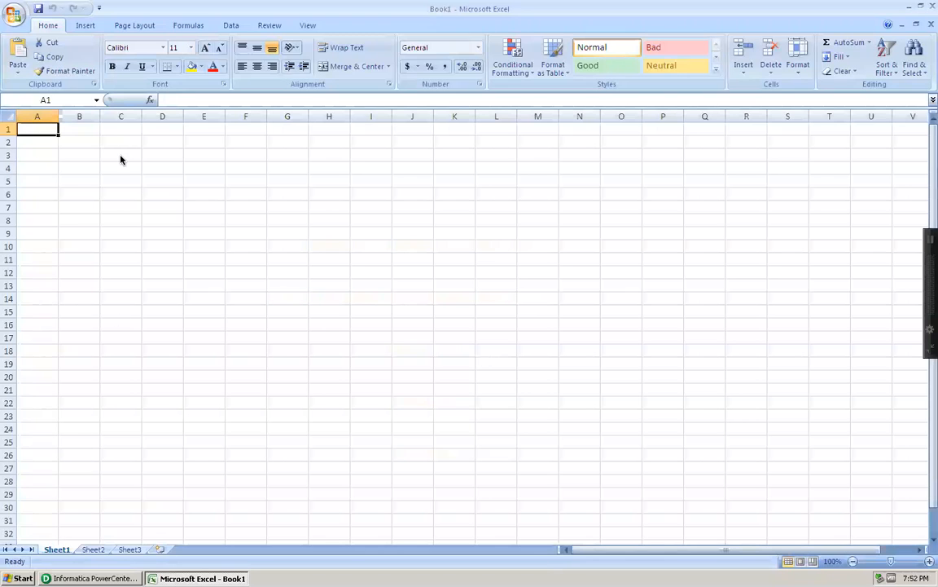
# Enter JAN with 100 in A1:B1 and FEB with 200 in A2:B2 of Sheet1.
pyautogui.write('JAN')
pyautogui.press('Tab')
pyautogui.write('1')
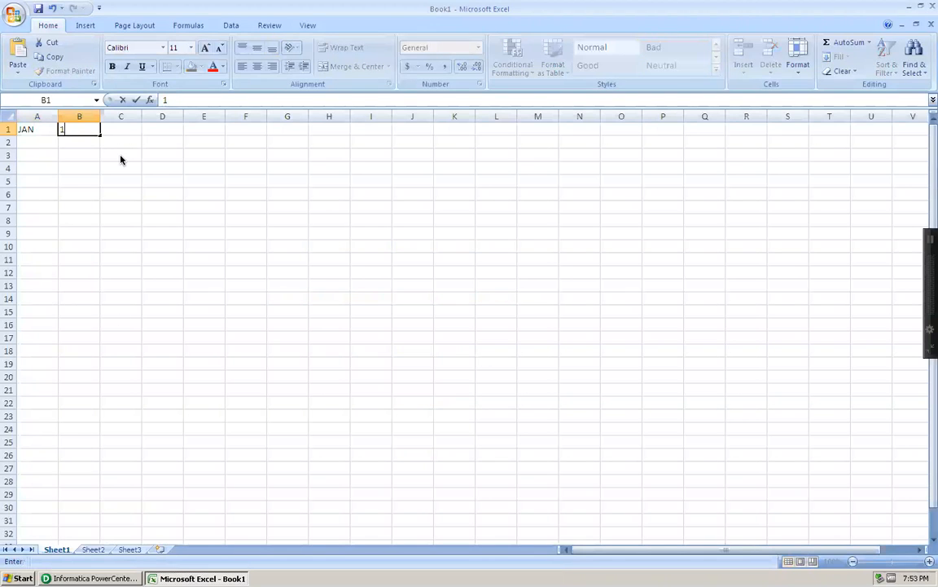
pyautogui.write('00')
pyautogui.press('Return')
pyautogui.write('FEB')
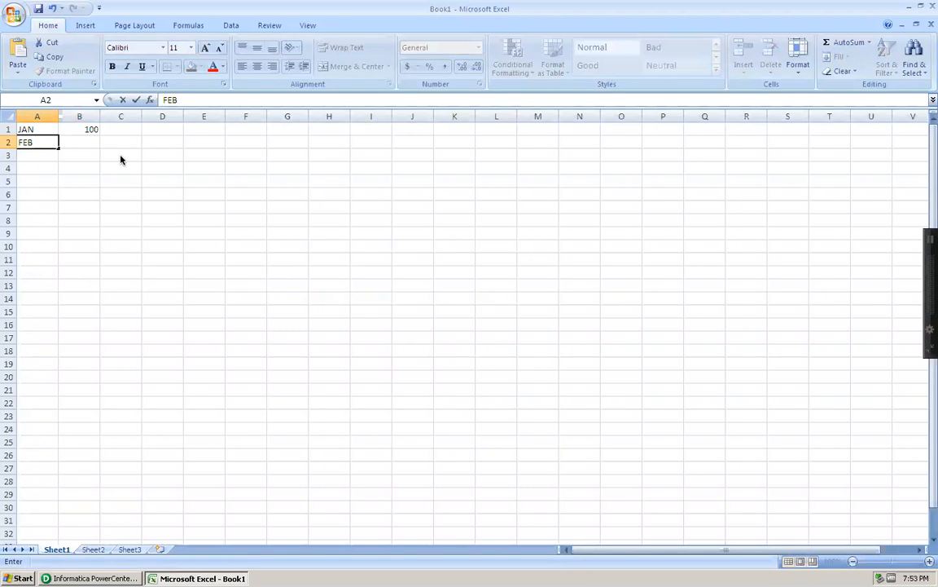
pyautogui.press('Tab')
pyautogui.write('200')
pyautogui.press('Return')
# Add MAR with 300 in A3:B3 and APR with 400 in A4:B4.
pyautogui.write('MAR')
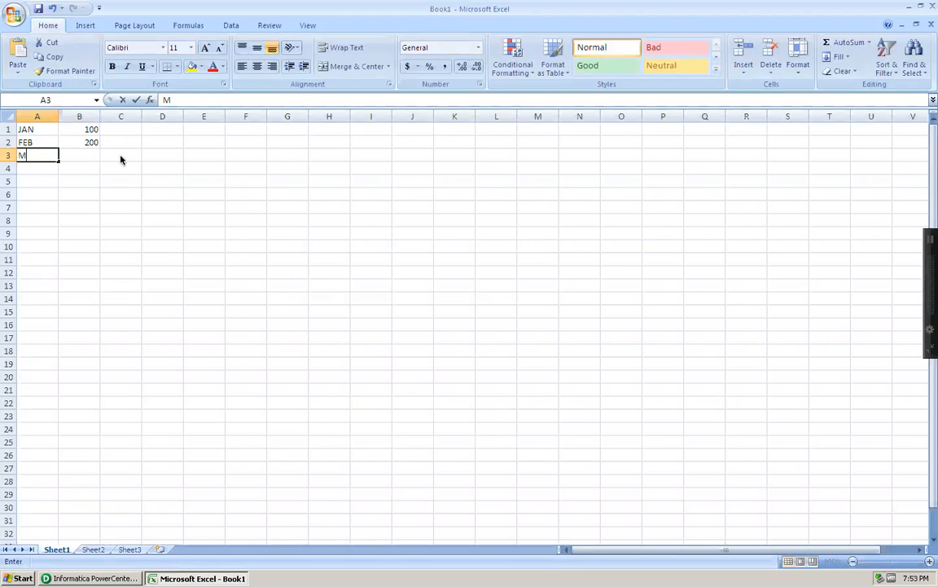
pyautogui.press('Tab')
pyautogui.write('300')
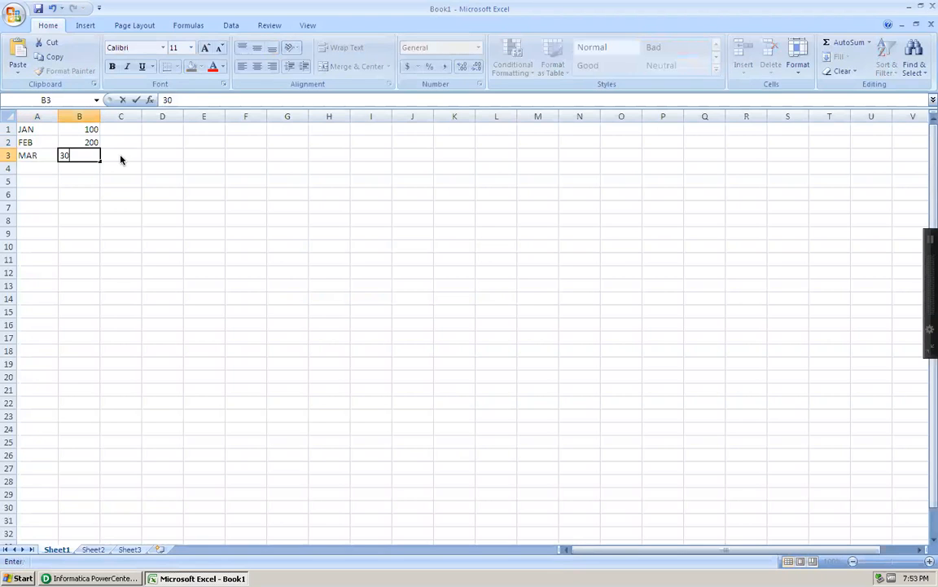
pyautogui.press('Return')
pyautogui.write('APR')
pyautogui.press('Tab')
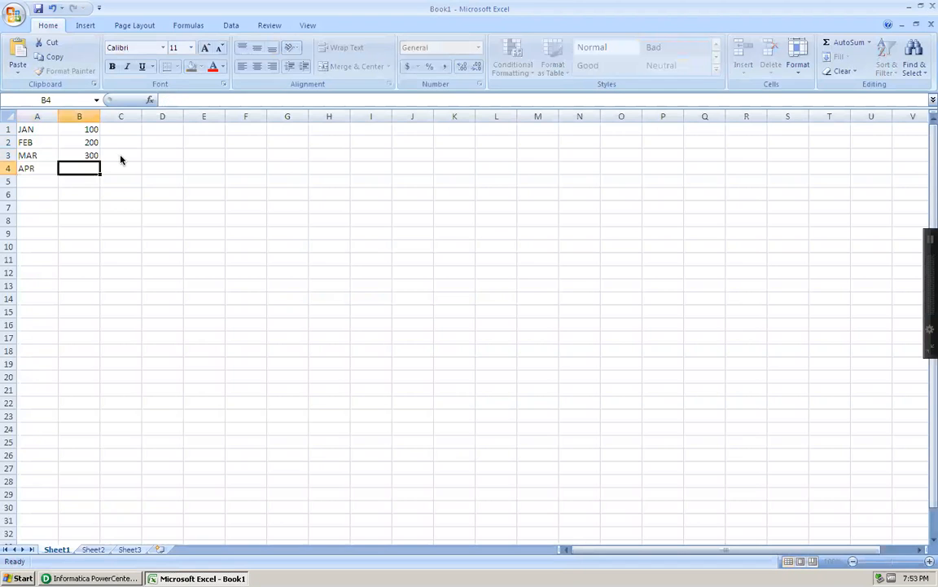
pyautogui.write('400')
pyautogui.press('Return')
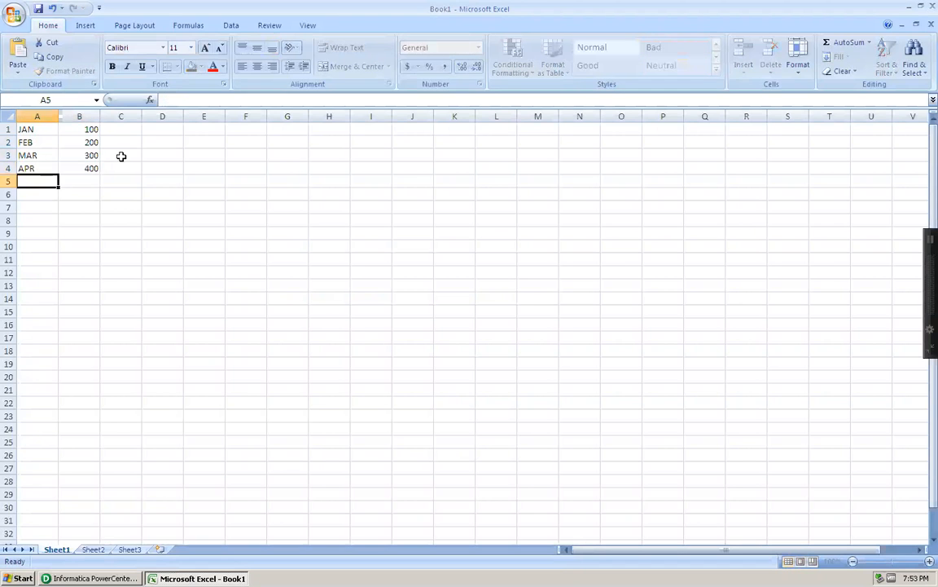
# Copy the month table A1:B4 and paste it transposed at cell C9 using Paste Special.
pyautogui.moveTo(39, 129); pyautogui.dragTo(91, 168)
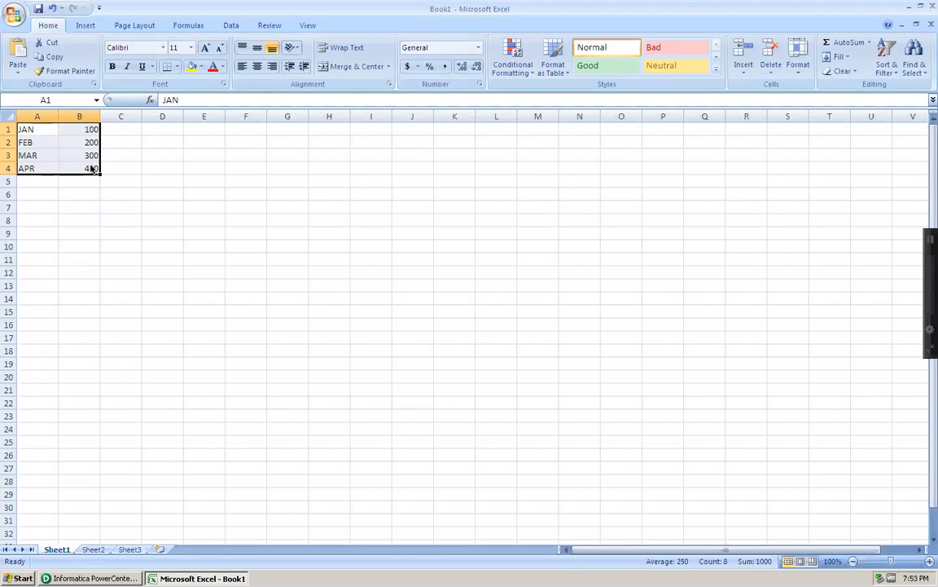
pyautogui.hotkey('ctrl', 'c')
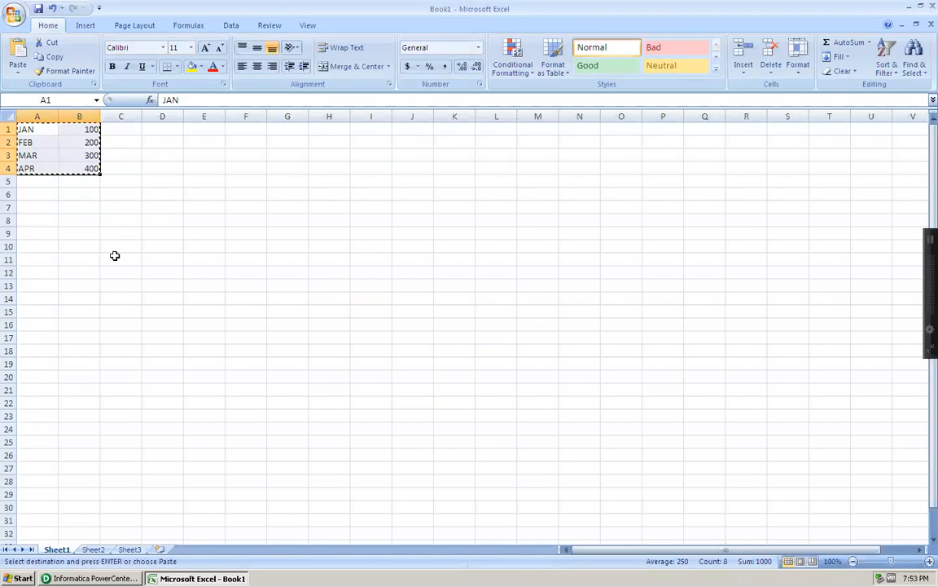
pyautogui.click(124, 235)
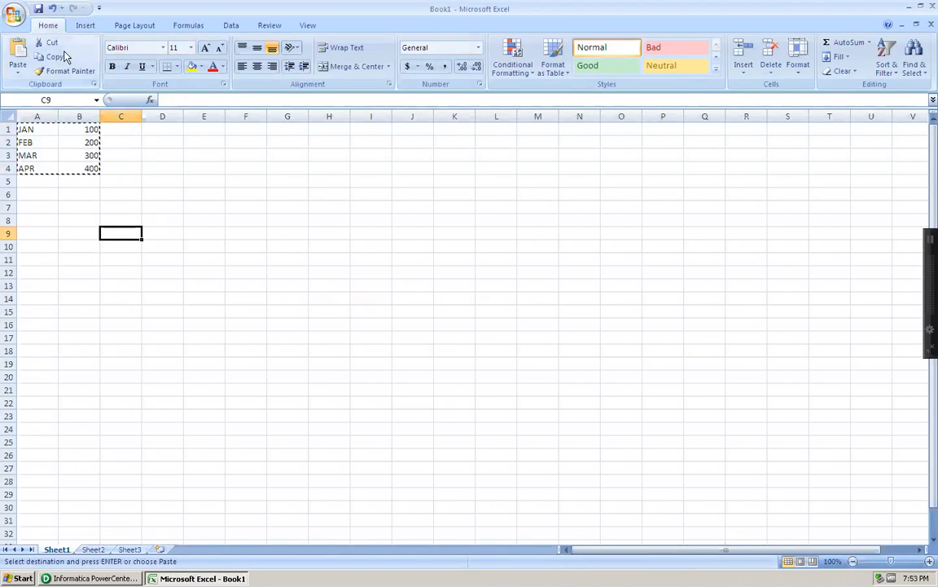
pyautogui.click(20, 73)
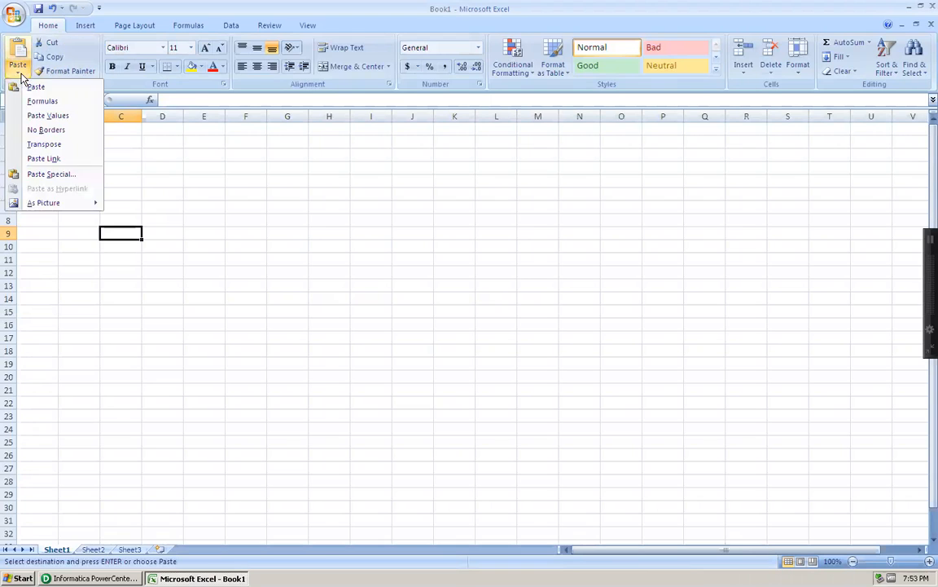
pyautogui.click(41, 174)
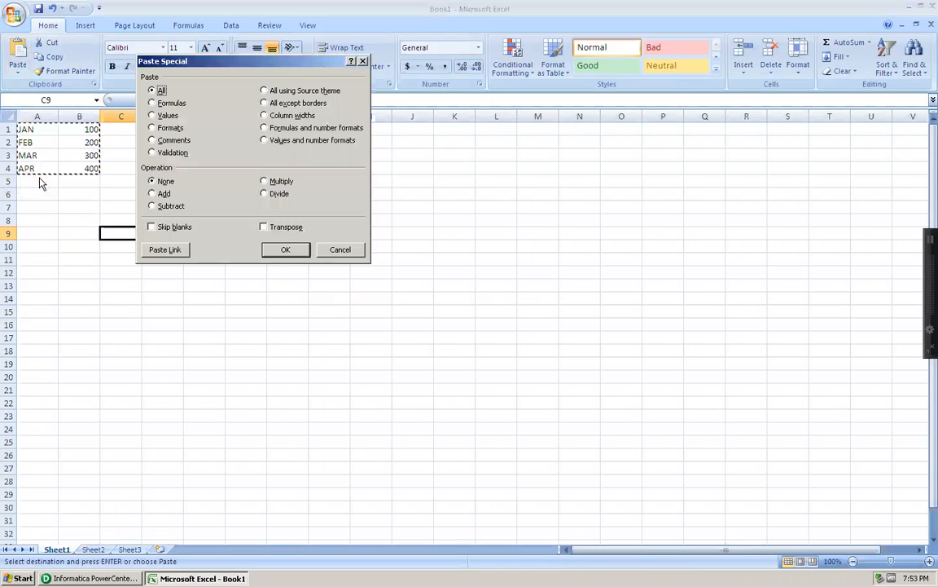
pyautogui.click(263, 227)
pyautogui.click(285, 250)
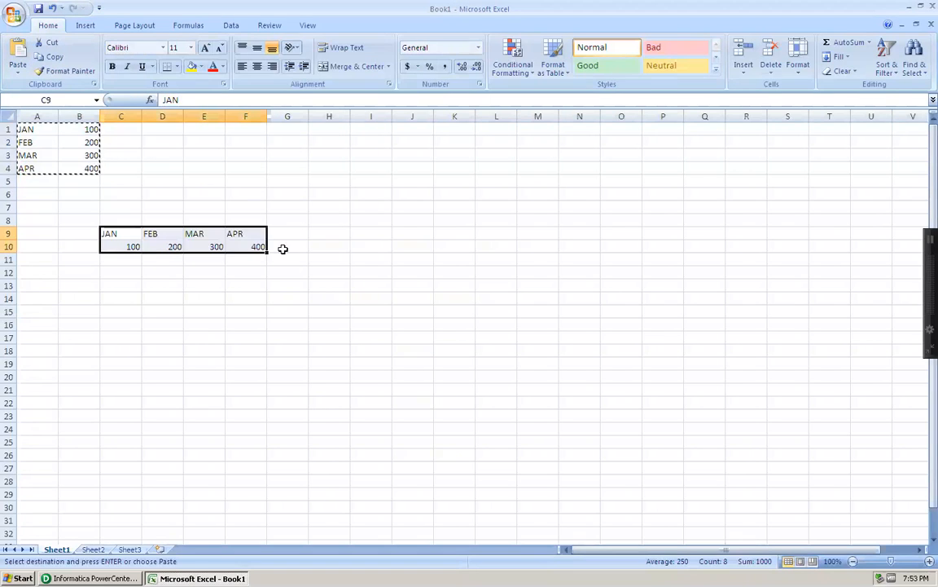
# Compare the original month rows in A1:B4 with the transposed columns in C9:F10.
pyautogui.click(33, 129)
pyautogui.click(36, 141)
pyautogui.click(36, 154)
pyautogui.moveTo(116, 235); pyautogui.dragTo(230, 243)
pyautogui.press('Escape')
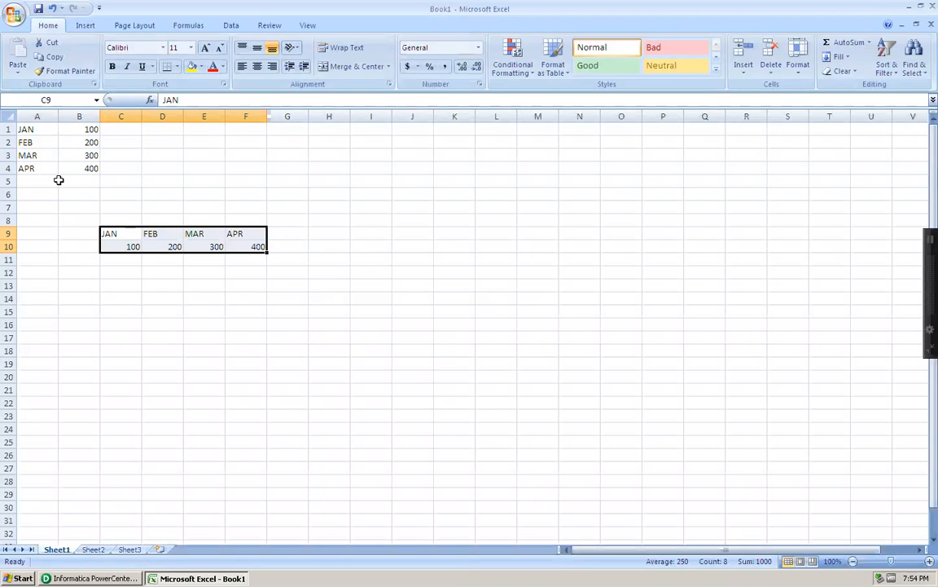
pyautogui.moveTo(29, 130); pyautogui.dragTo(65, 142)
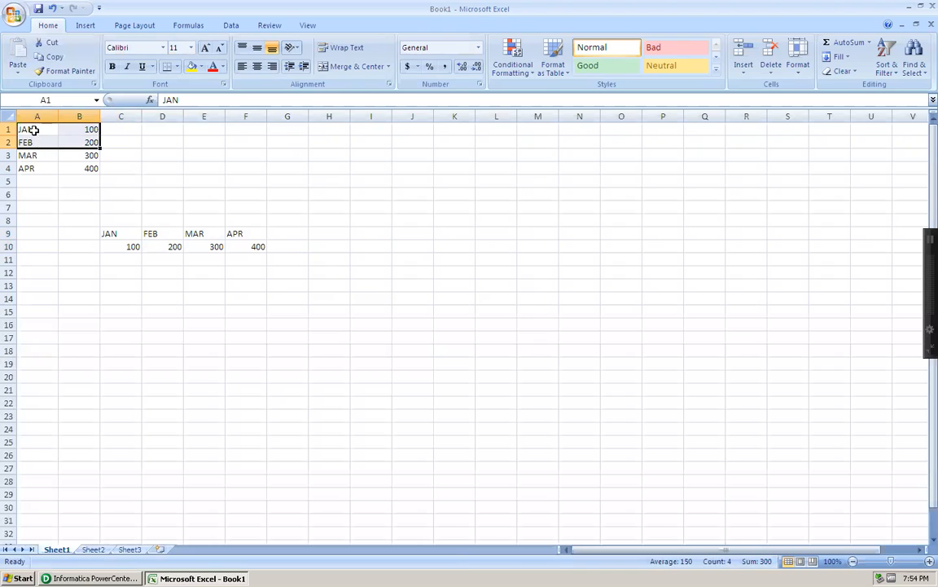
pyautogui.click(32, 130)
pyautogui.press('Down')
pyautogui.press('Down')
pyautogui.press('Down')
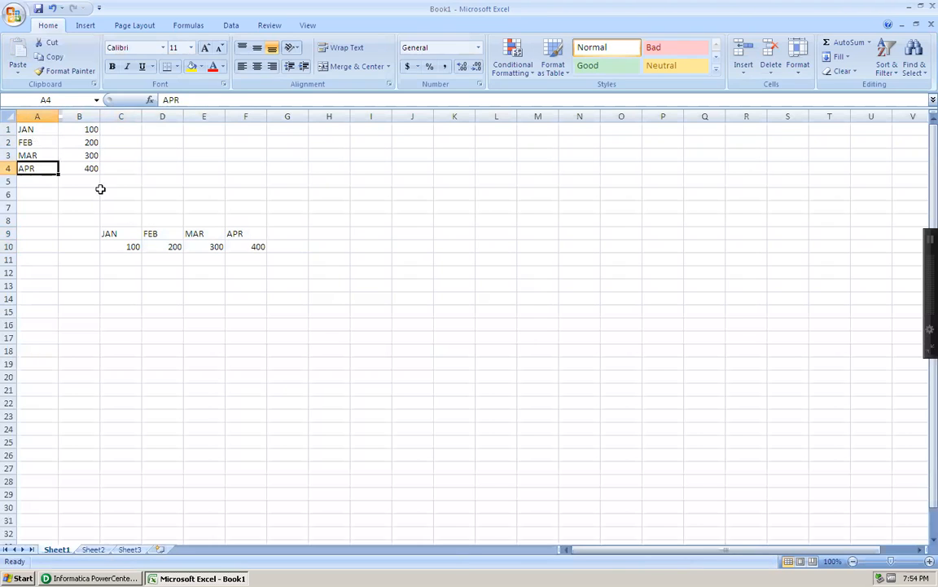
pyautogui.click(114, 233)
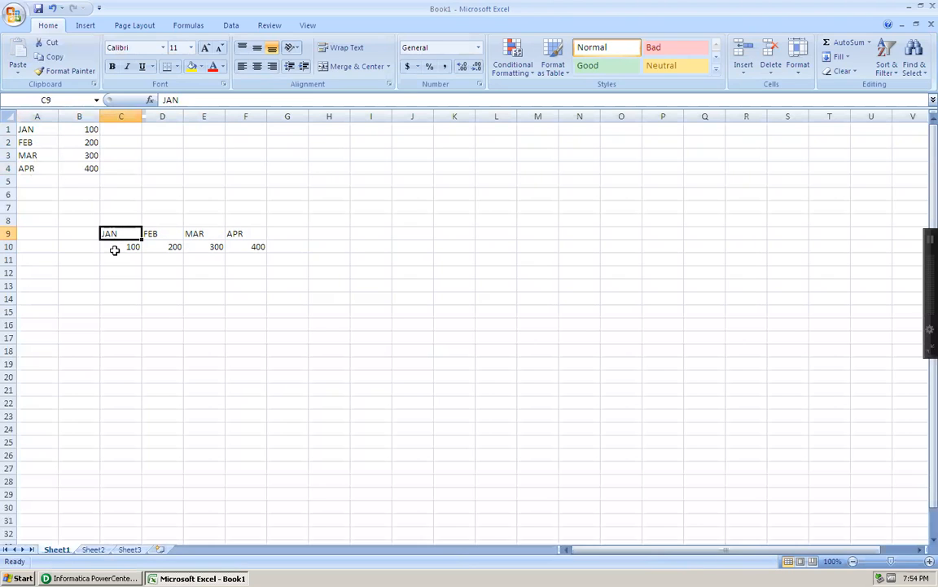
pyautogui.click(114, 248)
pyautogui.moveTo(115, 233); pyautogui.dragTo(247, 233)
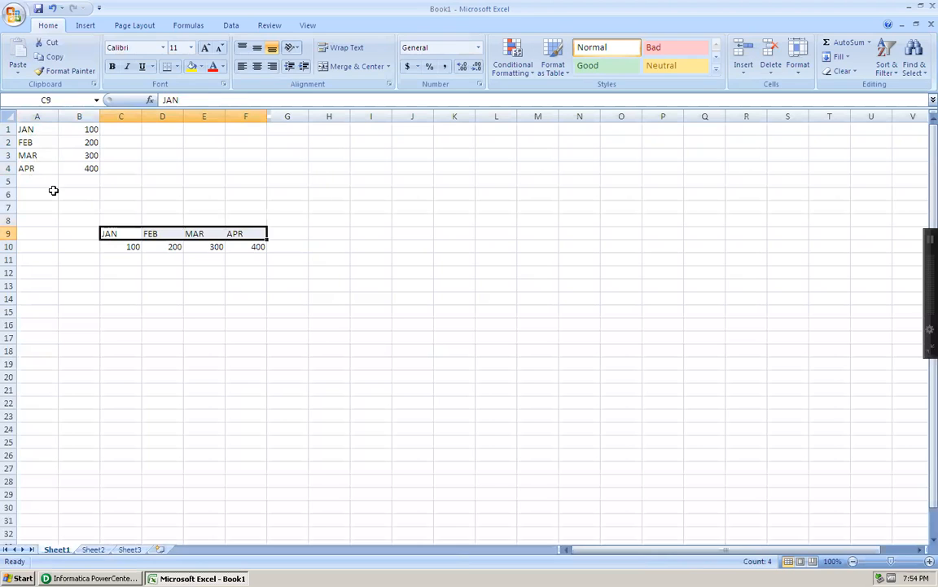
# Switch to PowerCenter Designer, then browse to C:\Informatica\9.1.0\SourceFiles and open ff_sales.txt in Notepad.
pyautogui.moveTo(208, 576)
pyautogui.click(95, 578)
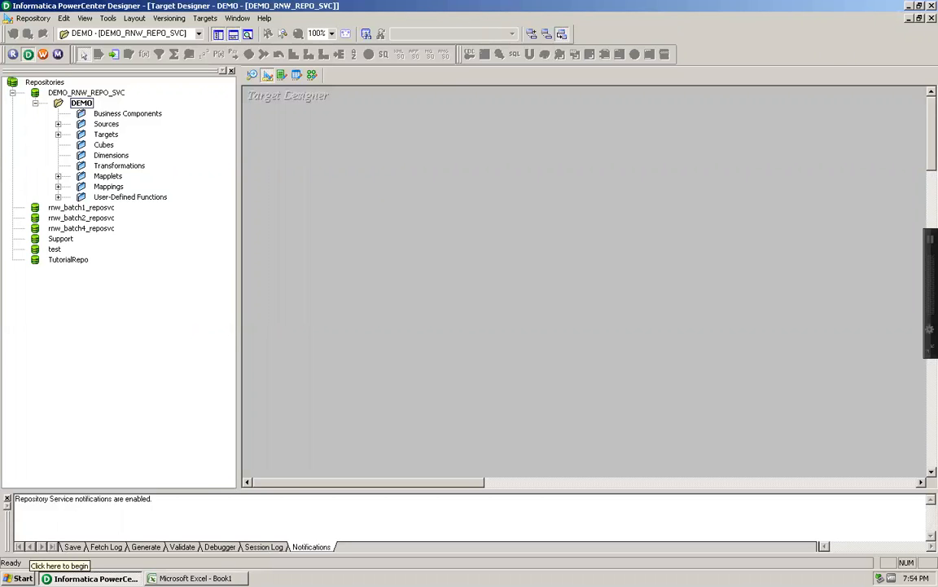
pyautogui.click(20, 577)
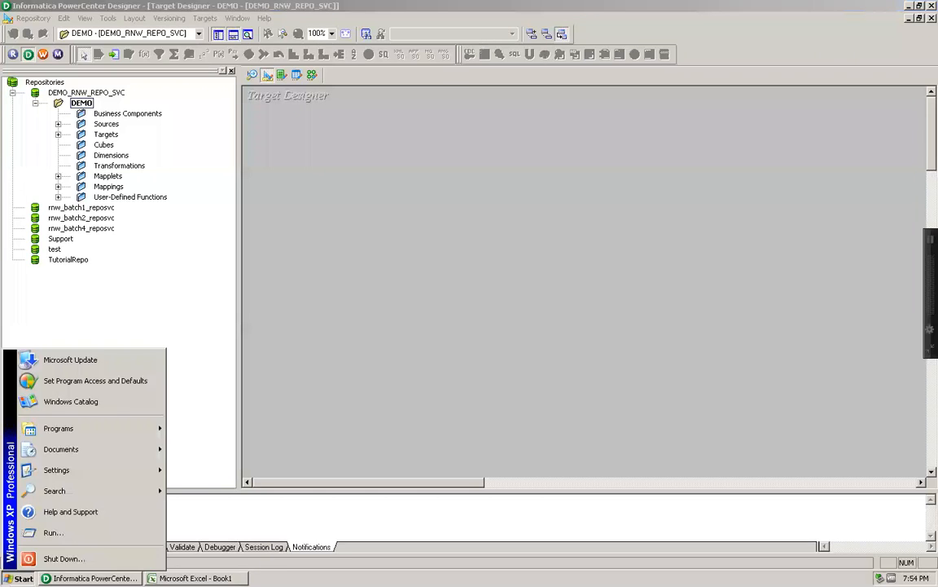
pyautogui.click(51, 534)
pyautogui.write('c:\\Informatica\\9.1.0')
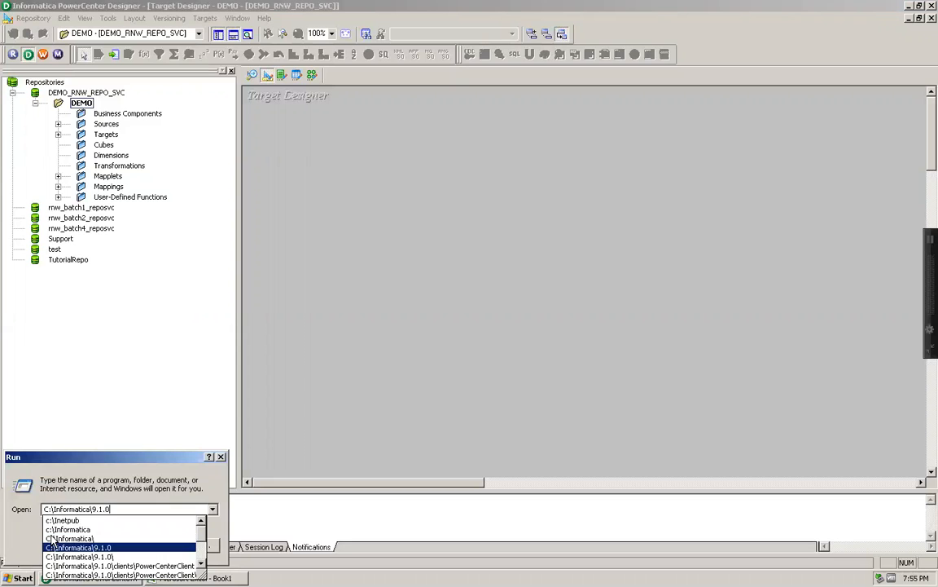
pyautogui.press('Down')
pyautogui.press('Return')
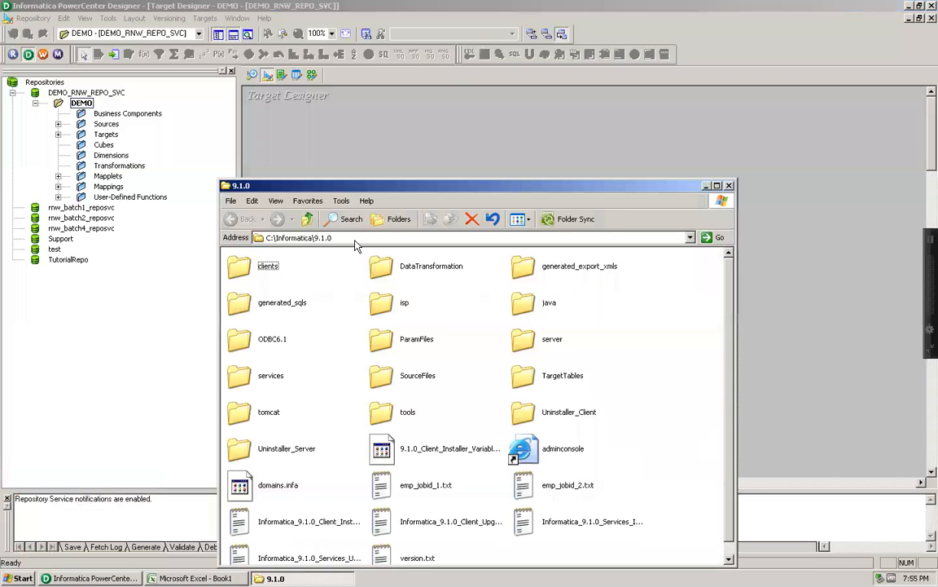
pyautogui.doubleClick(383, 347)
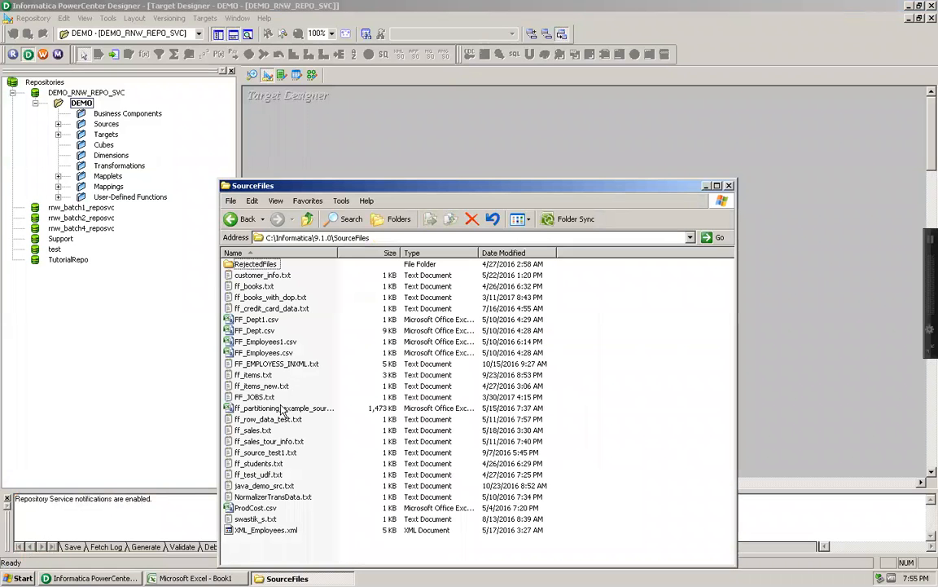
pyautogui.doubleClick(252, 432)
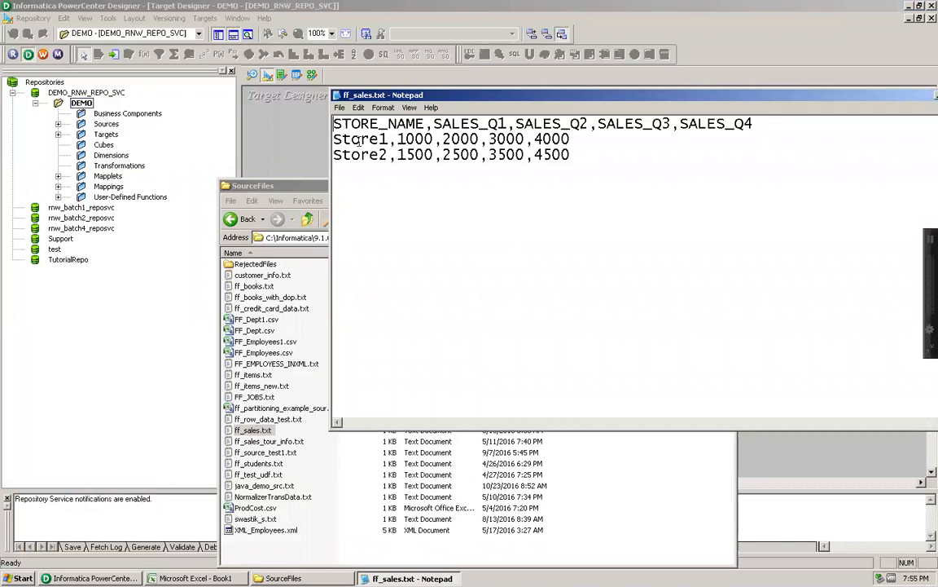
# Examine the header fields of ff_sales.txt and the Store1 record with its quarterly sales values.
pyautogui.moveTo(335, 122); pyautogui.dragTo(570, 123)
pyautogui.moveTo(599, 123); pyautogui.dragTo(755, 123)
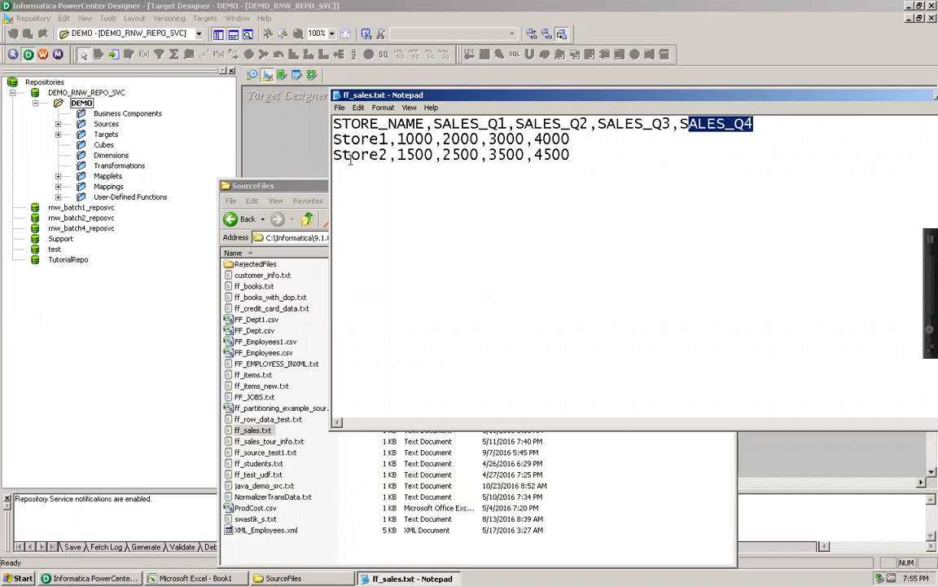
pyautogui.moveTo(333, 123); pyautogui.dragTo(422, 123)
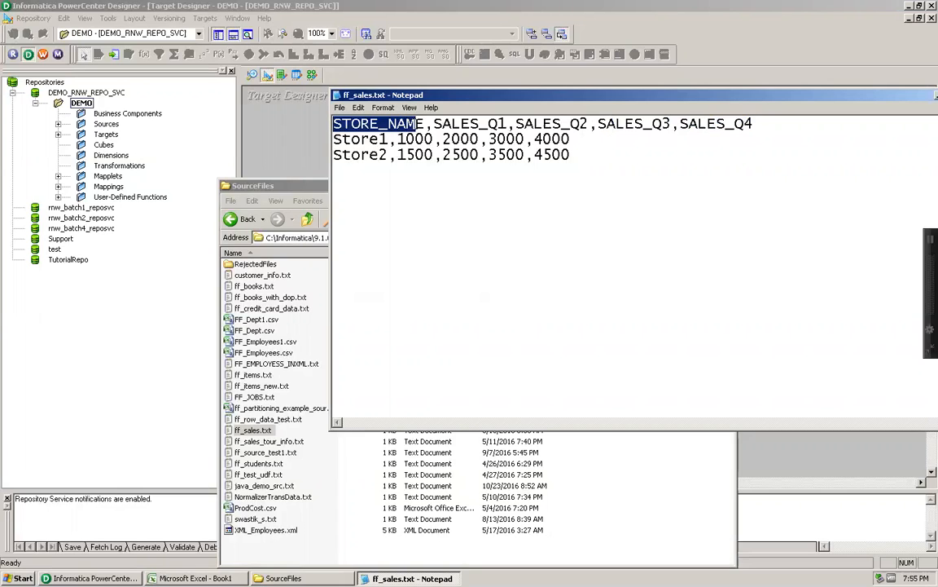
pyautogui.moveTo(335, 139); pyautogui.dragTo(569, 138)
pyautogui.click(355, 138)
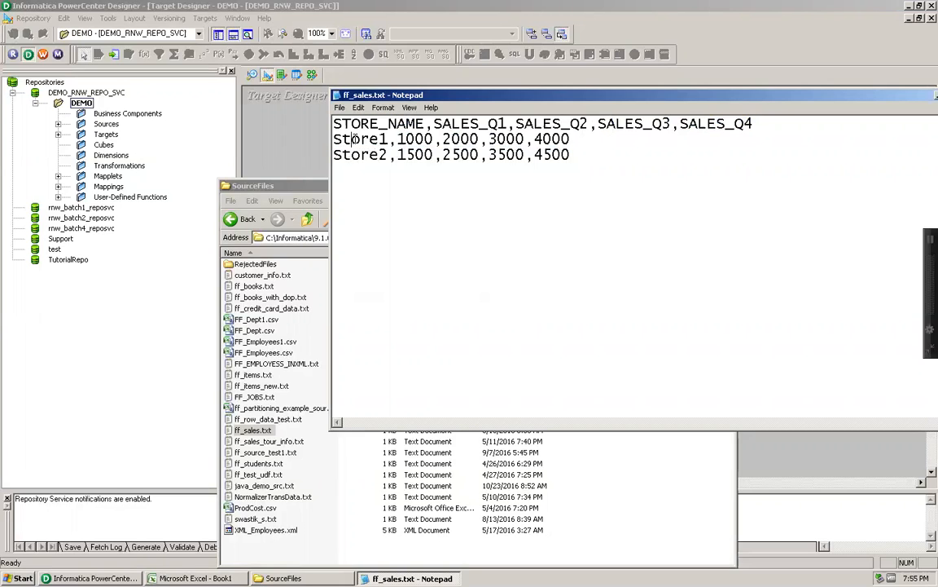
pyautogui.moveTo(388, 139); pyautogui.dragTo(333, 139)
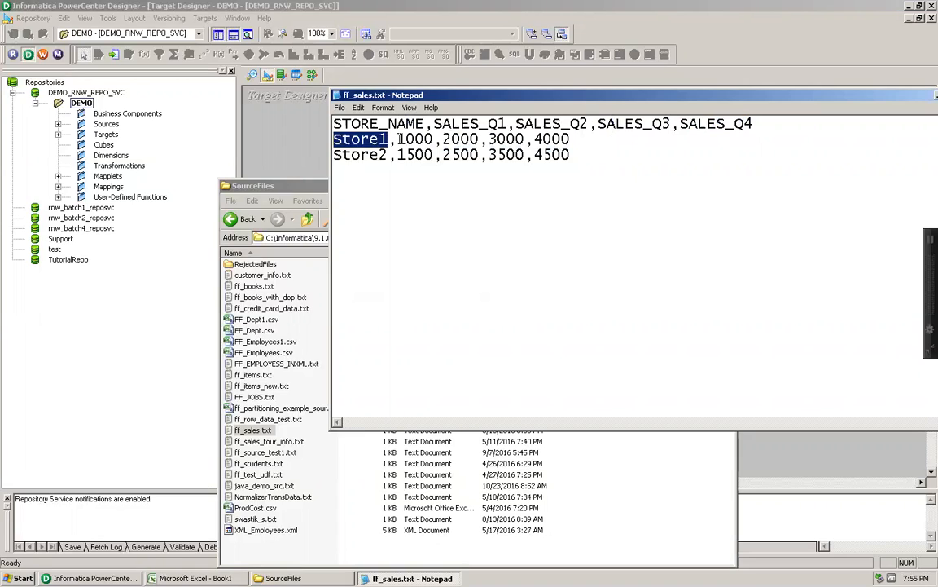
pyautogui.moveTo(398, 139); pyautogui.dragTo(433, 138)
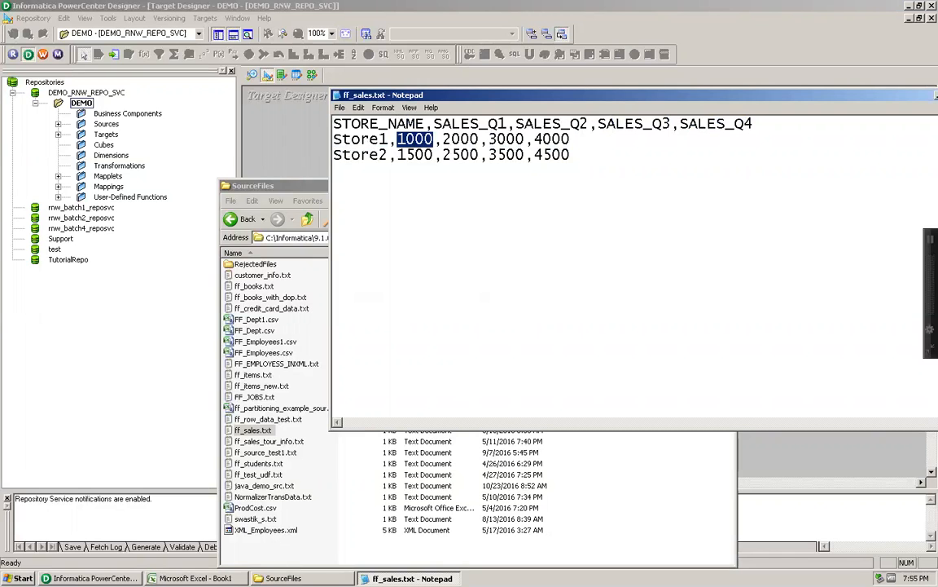
# Switch to the Excel workbook and enter the headers StoreName, Quarter and Sales in A1:C1 of Sheet2.
pyautogui.hotkey('alt', 'Tab')
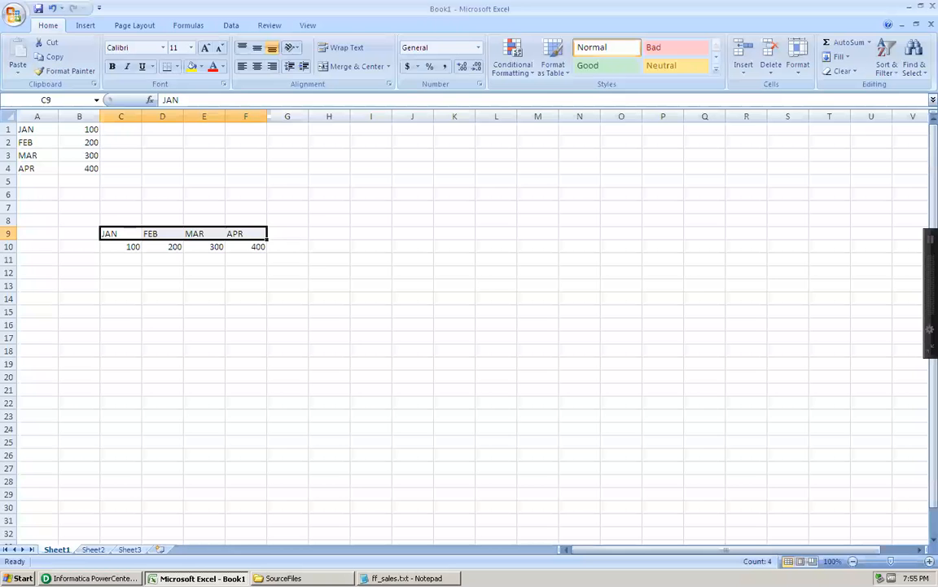
pyautogui.click(103, 552)
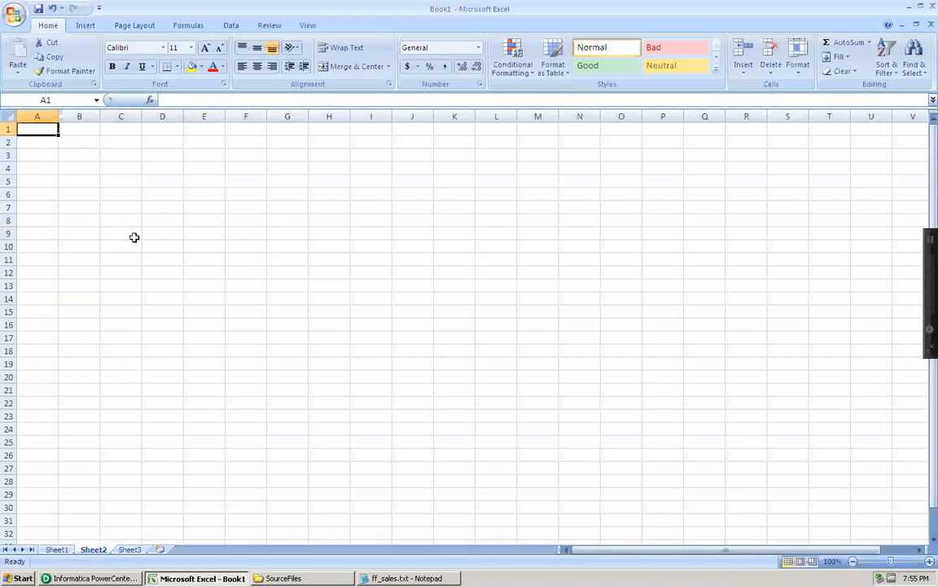
pyautogui.click(78, 155)
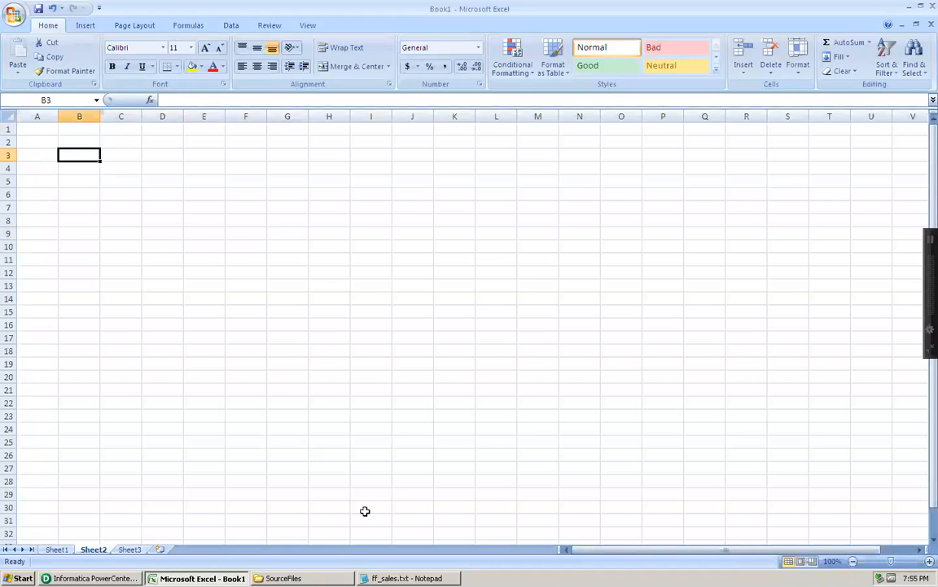
pyautogui.click(395, 578)
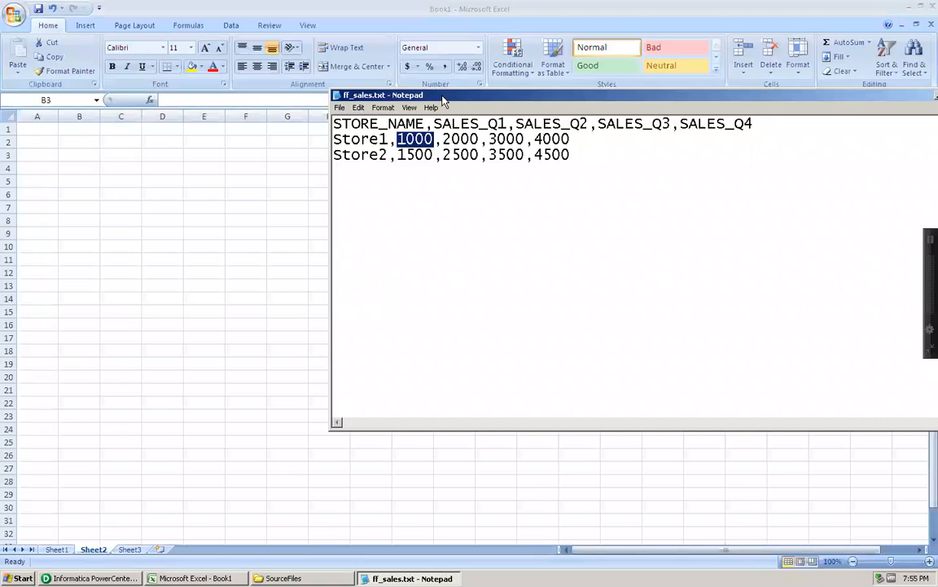
pyautogui.click(40, 131)
pyautogui.click(40, 130)
pyautogui.write('S')
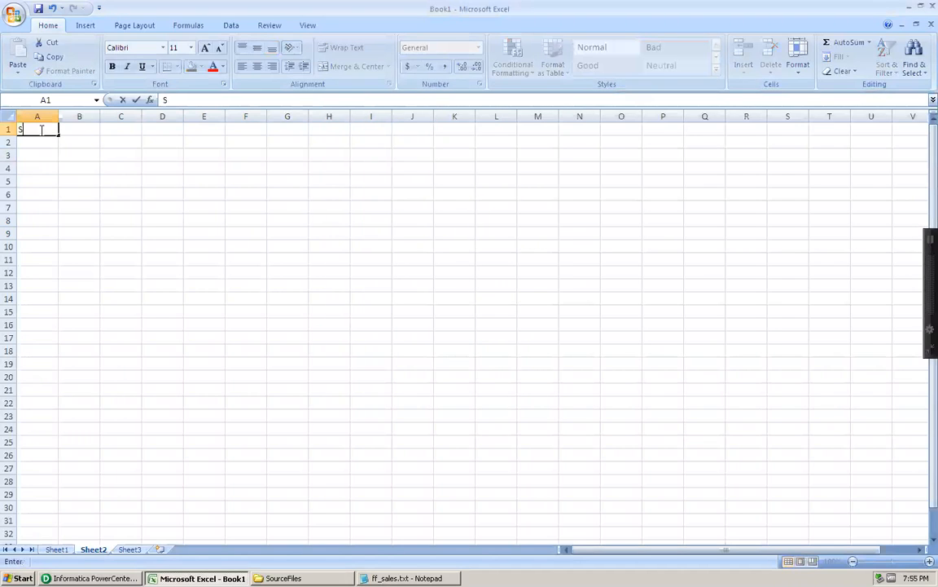
pyautogui.write('toreName')
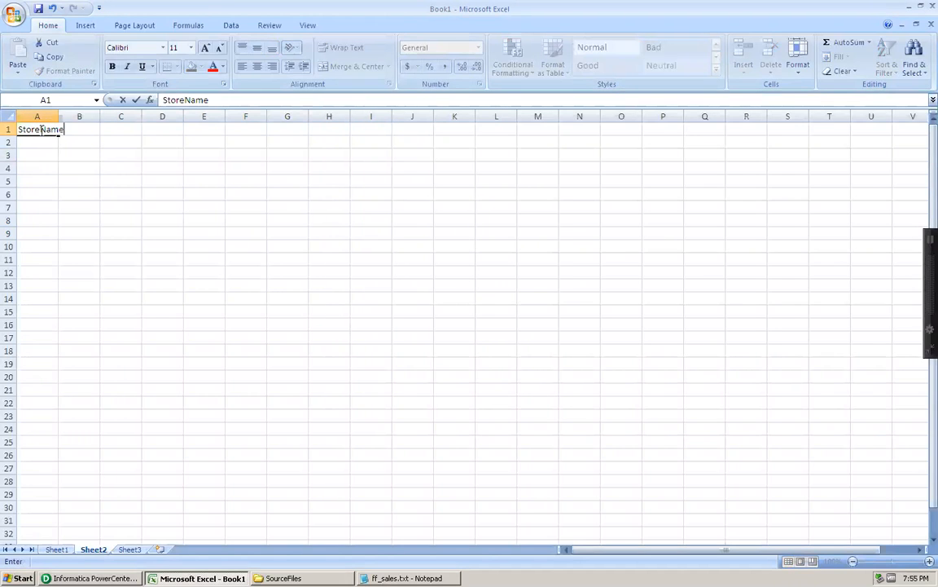
pyautogui.press('Tab')
pyautogui.write('Quarter')
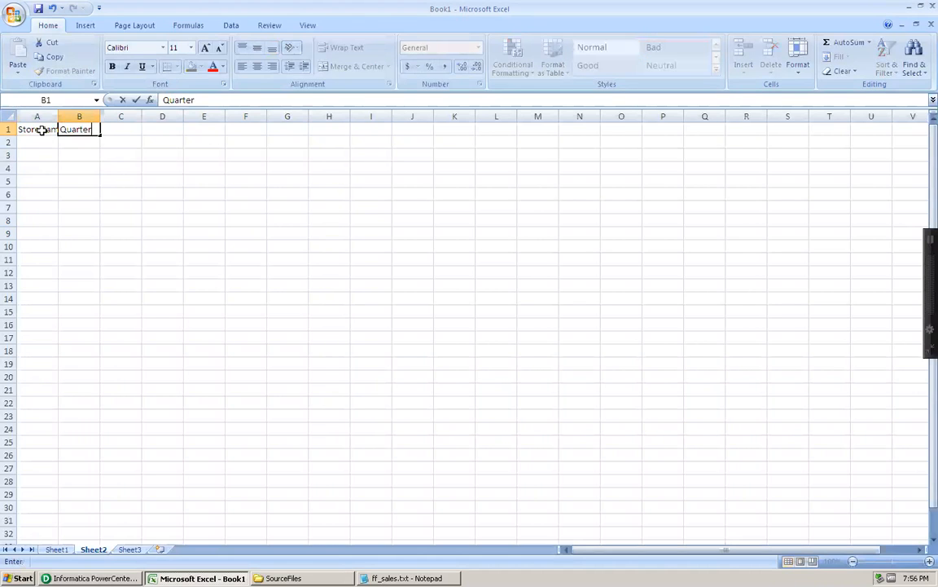
pyautogui.press('Tab')
pyautogui.write('Sales')
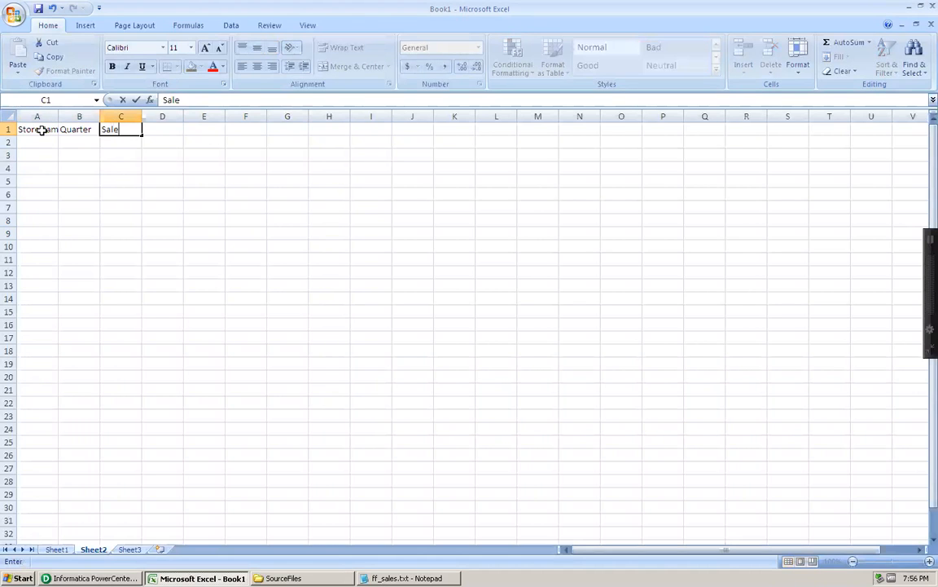
pyautogui.press('Return')
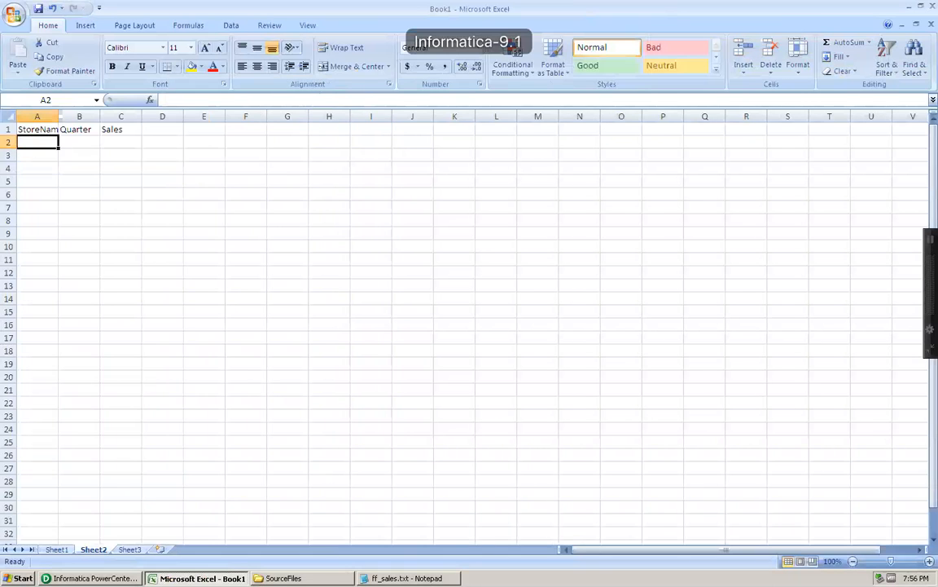
# Copy the name Store1 from ff_sales.txt in Notepad and paste it into cell A2 of Sheet2 in Excel.
pyautogui.click(412, 578)
pyautogui.click(385, 140)
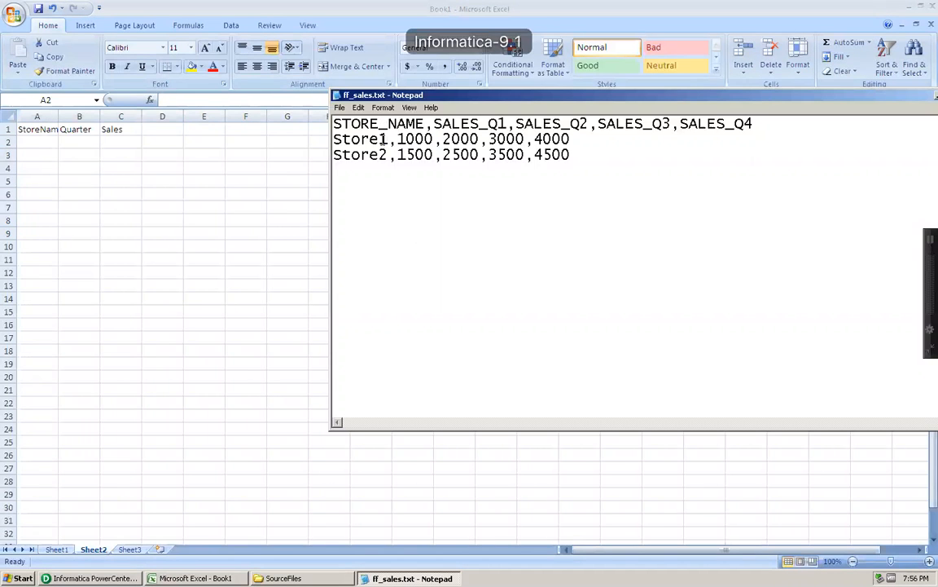
pyautogui.doubleClick(383, 140)
pyautogui.hotkey('ctrl', 'c')
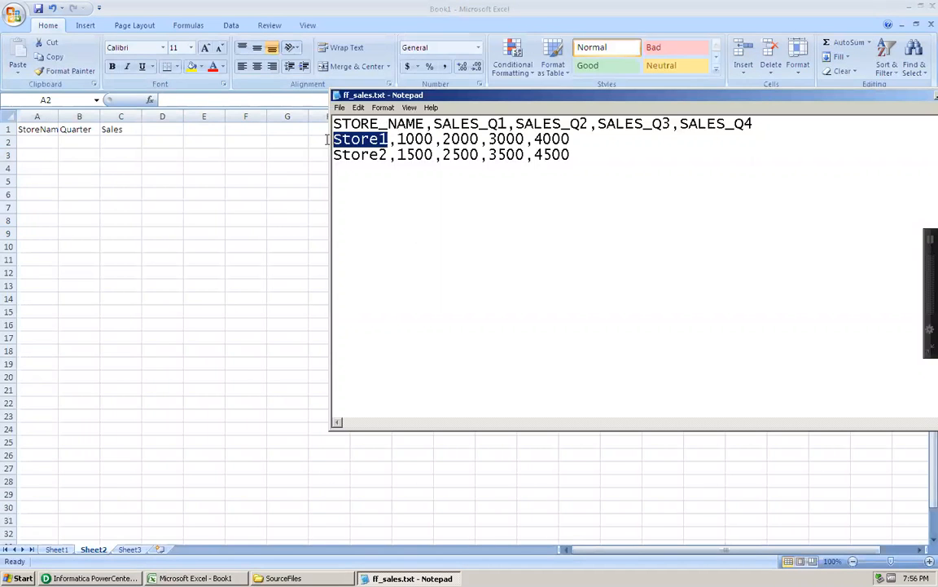
pyautogui.click(44, 141)
pyautogui.hotkey('ctrl', 'v')
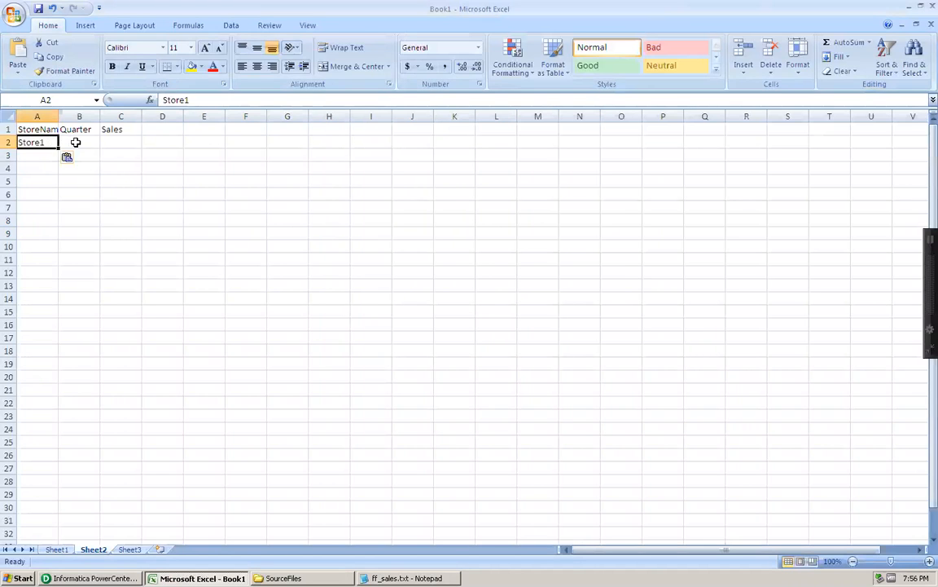
# Enter quarter 1 in B2 and its sales value 1000 from ff_sales.txt in C2.
pyautogui.click(75, 143)
pyautogui.write('1')
pyautogui.press('Tab')
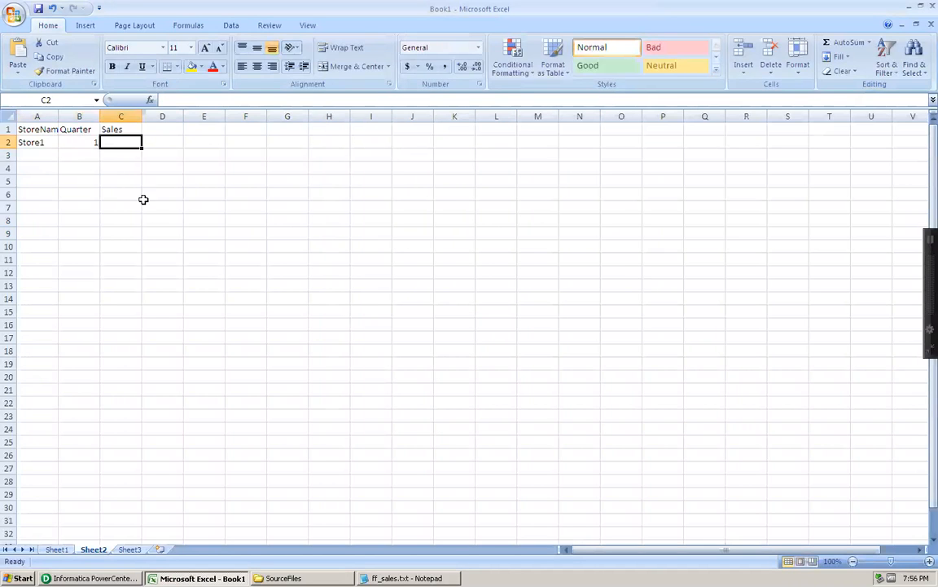
pyautogui.click(400, 578)
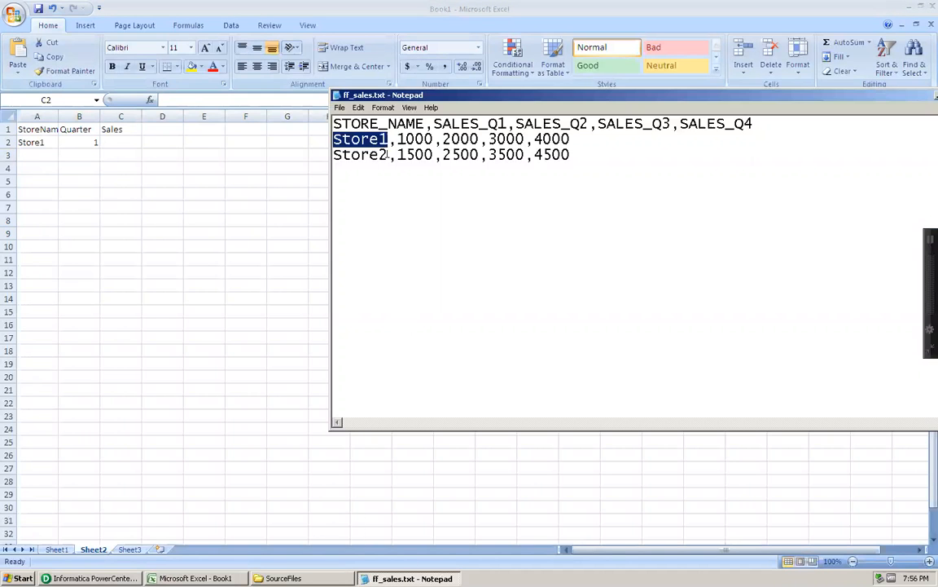
pyautogui.click(113, 141)
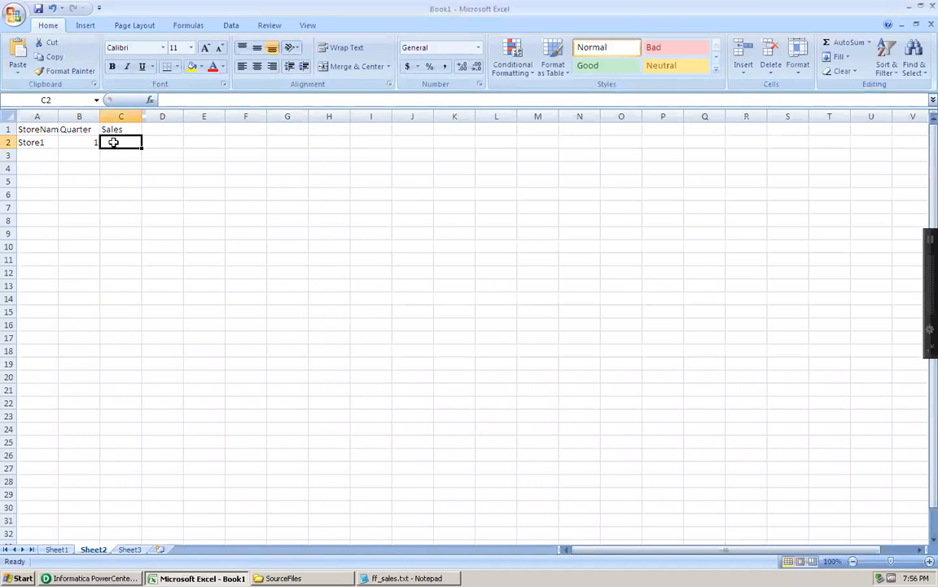
pyautogui.write('1000')
pyautogui.press('Return')
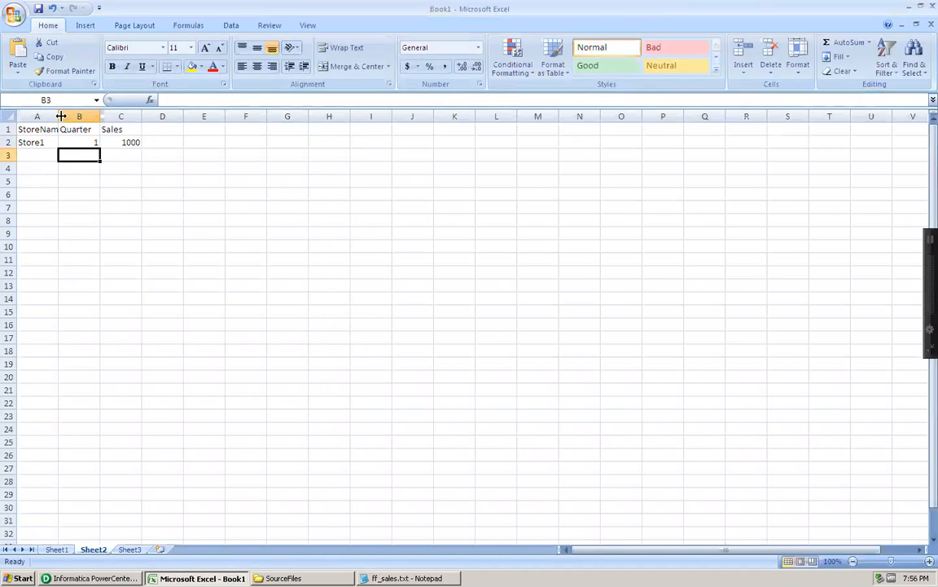
# Autofit column A and copy Store1 from A2 into cells A3:A5.
pyautogui.doubleClick(60, 116)
pyautogui.click(42, 142)
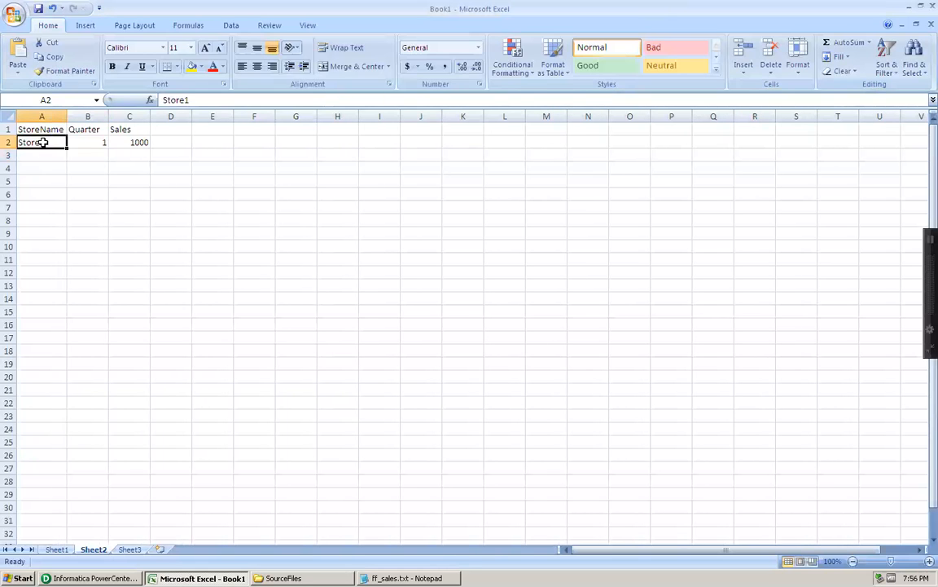
pyautogui.hotkey('ctrl', 'c')
pyautogui.press('Down')
pyautogui.hotkey('ctrl', 'v')
pyautogui.press('Down')
pyautogui.hotkey('ctrl', 'v')
pyautogui.press('Down')
pyautogui.hotkey('ctrl', 'v')
pyautogui.press('Escape')
# Enter quarters 2, 3 and 4 for the remaining Store1 rows in B3:B5.
pyautogui.press('Right')
pyautogui.press('Up')
pyautogui.press('Up')
pyautogui.write('2')
pyautogui.press('Return')
pyautogui.write('3')
pyautogui.press('Return')
pyautogui.write('4')
pyautogui.press('Right')
# Enter the Store1 sales values 2000, 3000 and 4000 in C3:C5.
pyautogui.press('Up')
pyautogui.press('Up')
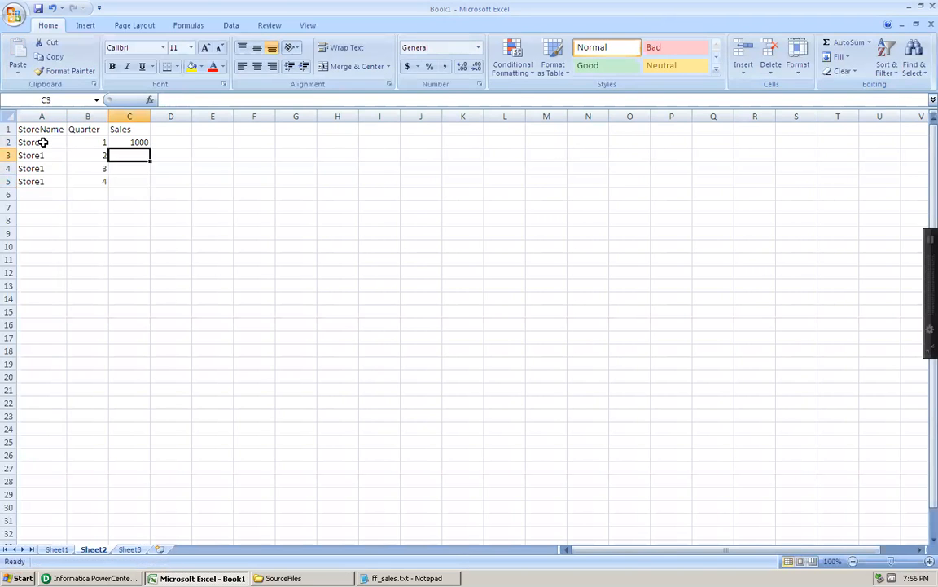
pyautogui.write('2000')
pyautogui.press('Return')
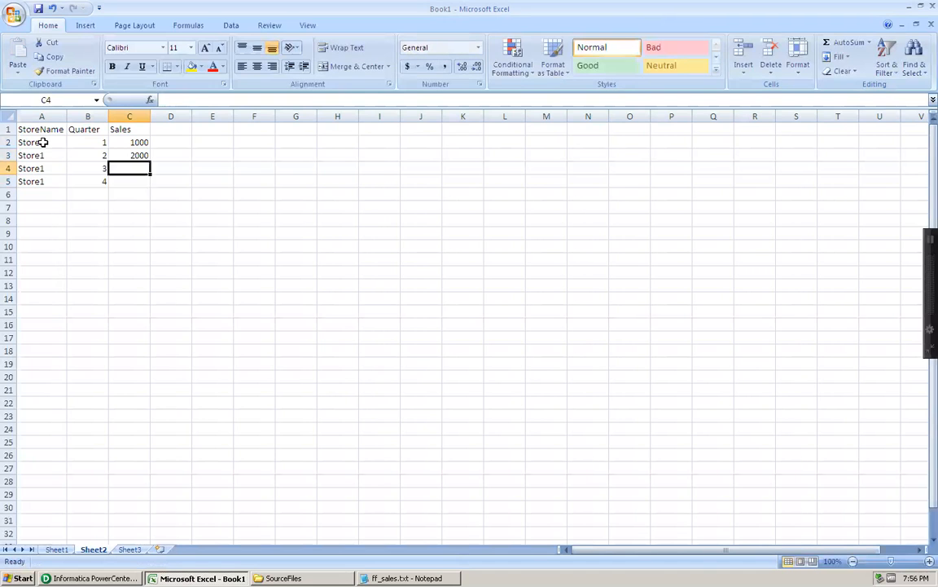
pyautogui.write('3000')
pyautogui.press('Return')
pyautogui.write('4000-')
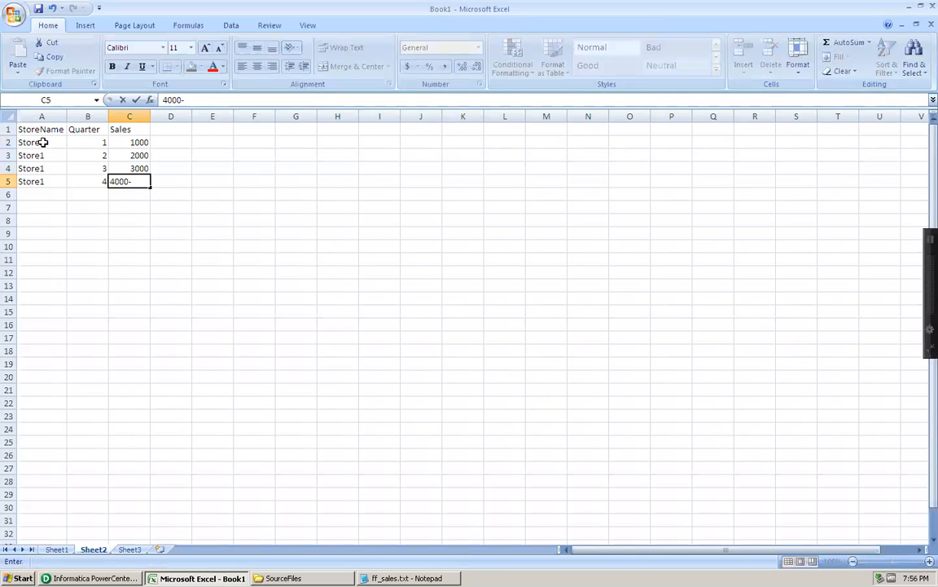
pyautogui.press('BackSpace')
pyautogui.press('Return')
# Switch to ff_sales.txt in Notepad and copy the name Store2 from the second record.
pyautogui.press('Left')
pyautogui.press('Left')
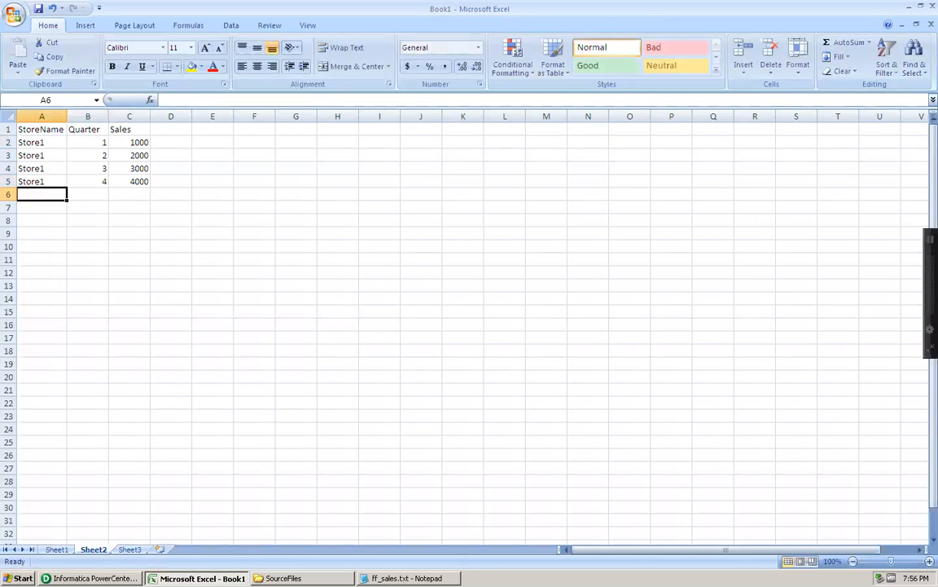
pyautogui.click(407, 578)
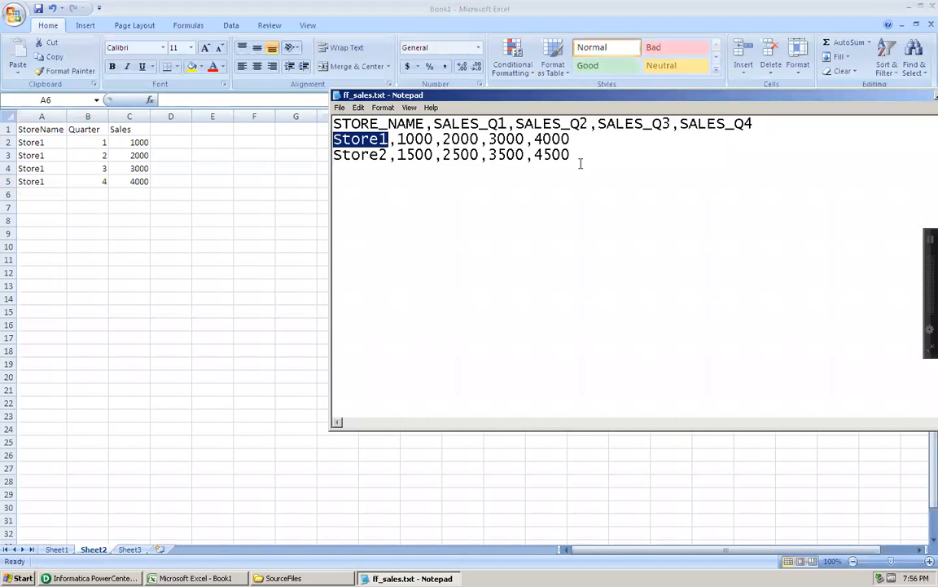
pyautogui.press('Down')
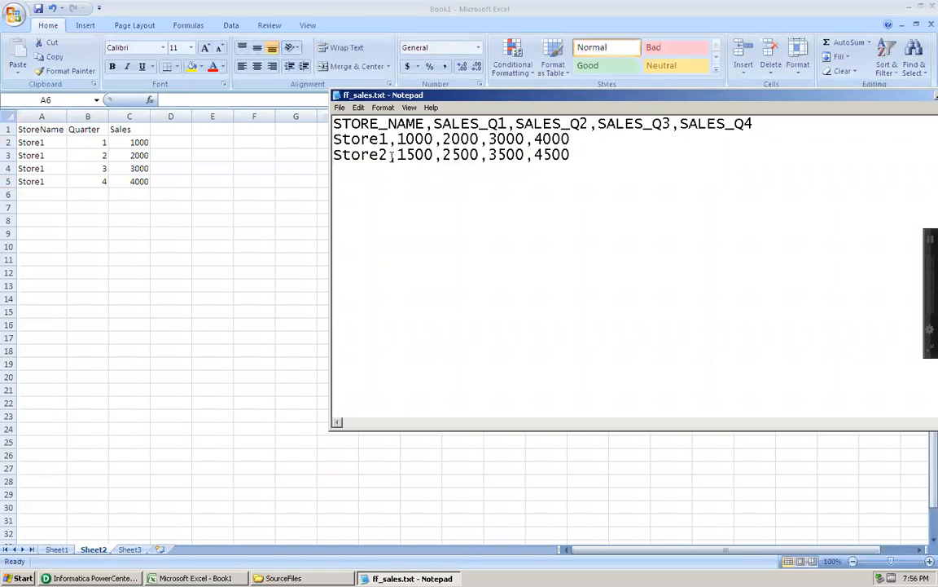
pyautogui.moveTo(388, 155); pyautogui.dragTo(329, 155)
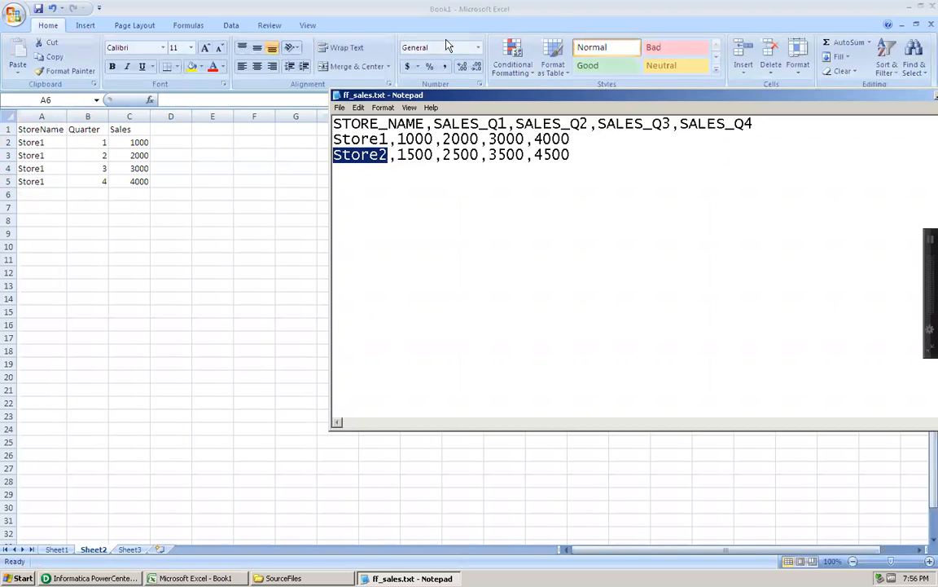
pyautogui.moveTo(562, 2)
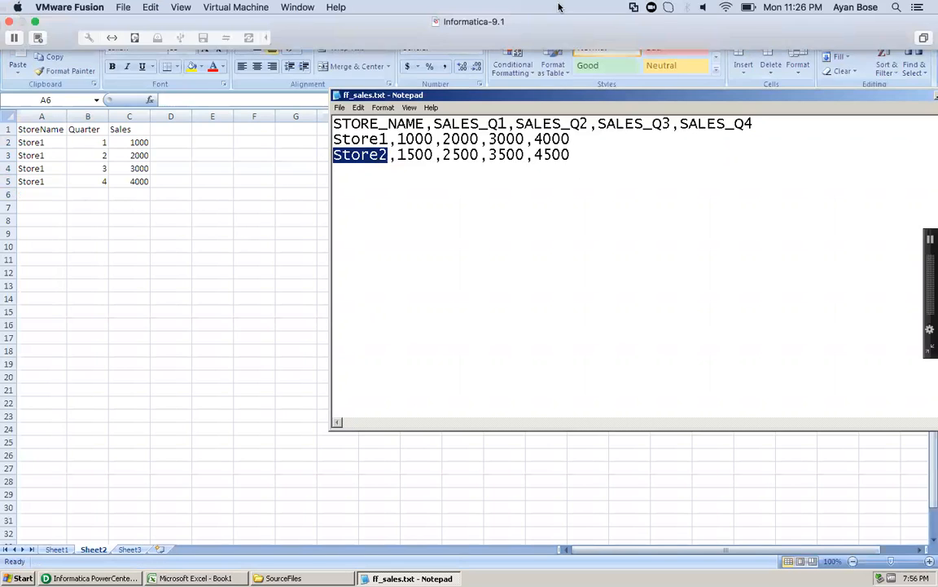
pyautogui.click(703, 7)
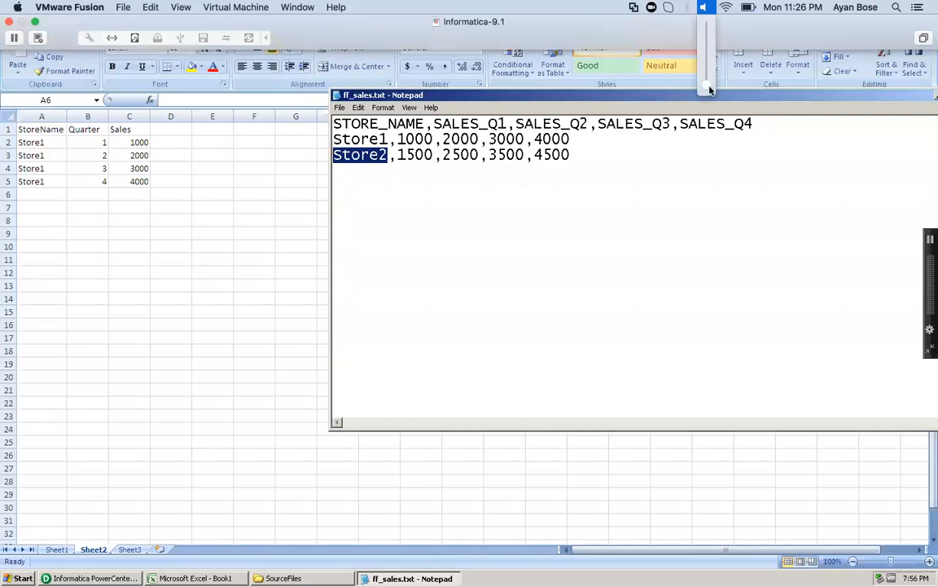
# Return to the Excel sheet and paste Store2 into cells A6:A9.
pyautogui.click(44, 192)
pyautogui.hotkey('ctrl', 'v')
pyautogui.press('Down')
pyautogui.hotkey('ctrl', 'v')
pyautogui.press('Down')
pyautogui.hotkey('ctrl', 'v')
pyautogui.press('Down')
pyautogui.hotkey('ctrl', 'v')
# Enter quarters 1, 2, 3 and 4 for the Store2 rows in B6:B9.
pyautogui.press('Down')
pyautogui.press('Up')
pyautogui.press('Up')
pyautogui.press('Up')
pyautogui.press('Up')
pyautogui.press('Right')
pyautogui.write('1')
pyautogui.press('Return')
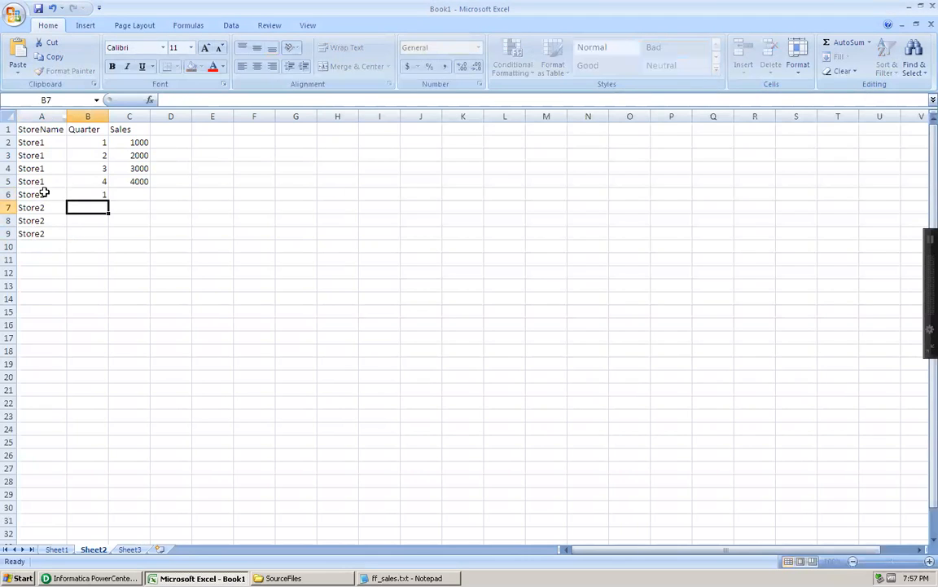
pyautogui.write('2')
pyautogui.press('Return')
pyautogui.write('3')
pyautogui.press('Return')
pyautogui.write('4')
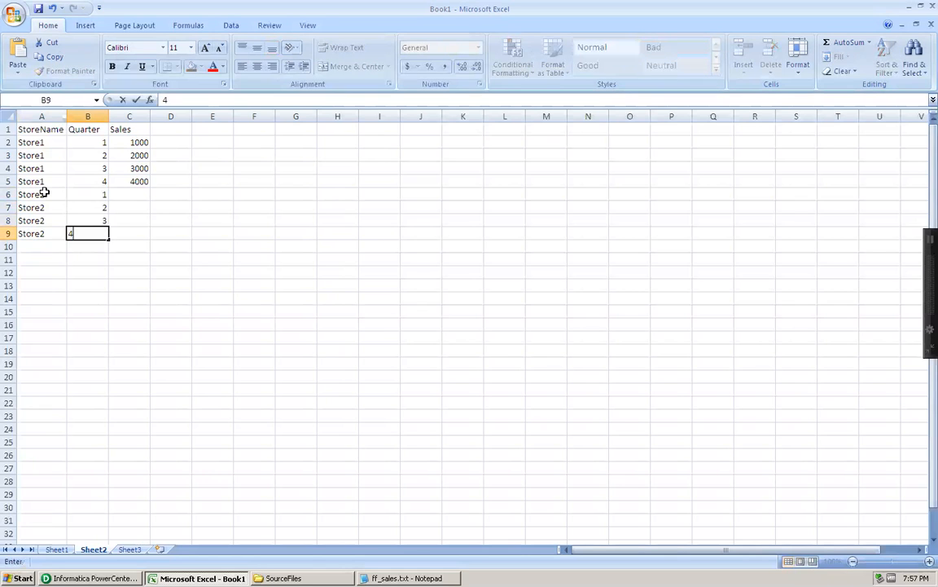
pyautogui.press('Return')
# Enter the Store2 sales values 1500, 2500, 3500 and 4500 in C6:C9.
pyautogui.press('Up')
pyautogui.press('Up')
pyautogui.press('Up')
pyautogui.press('Up')
pyautogui.press('Right')
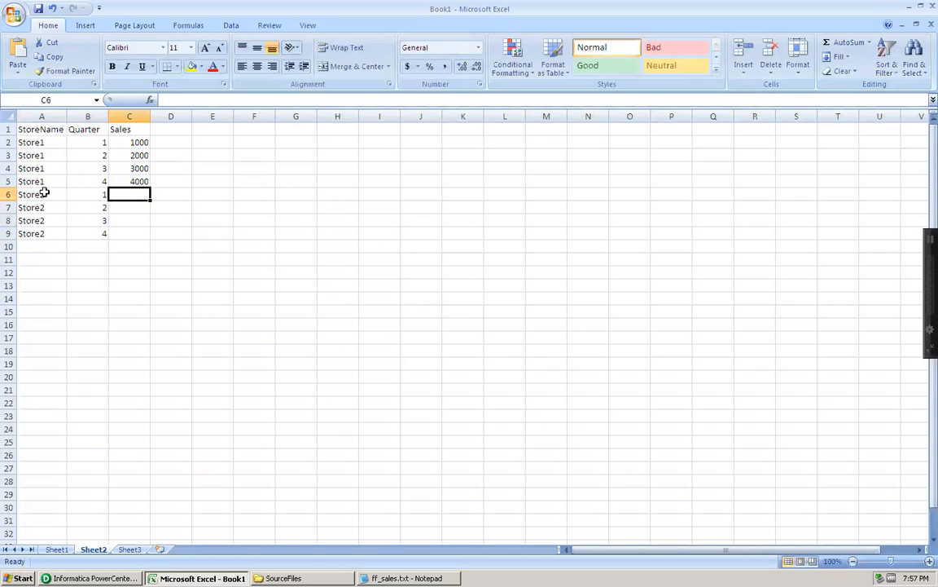
pyautogui.write('1500')
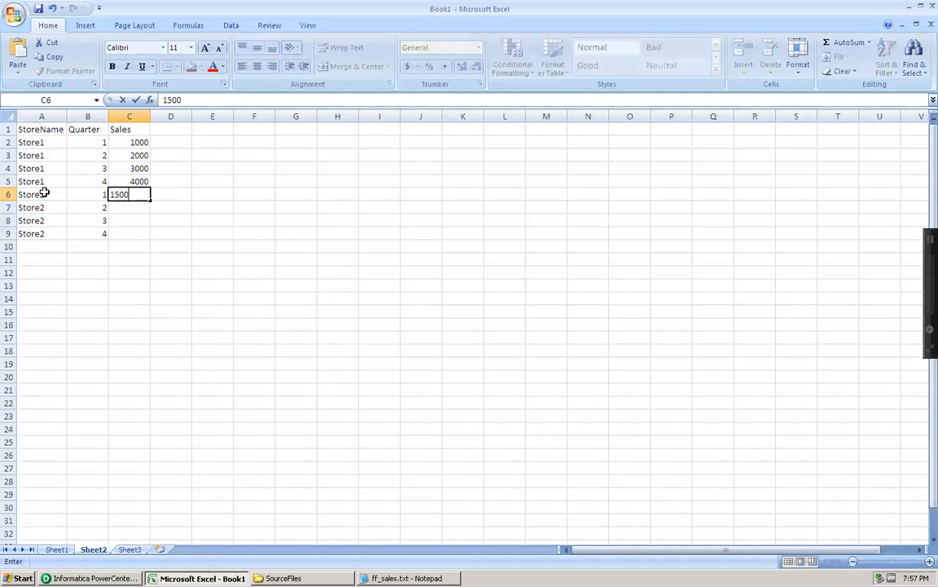
pyautogui.press('Return')
pyautogui.write('2500')
pyautogui.press('Return')
pyautogui.write('3500')
pyautogui.press('Return')
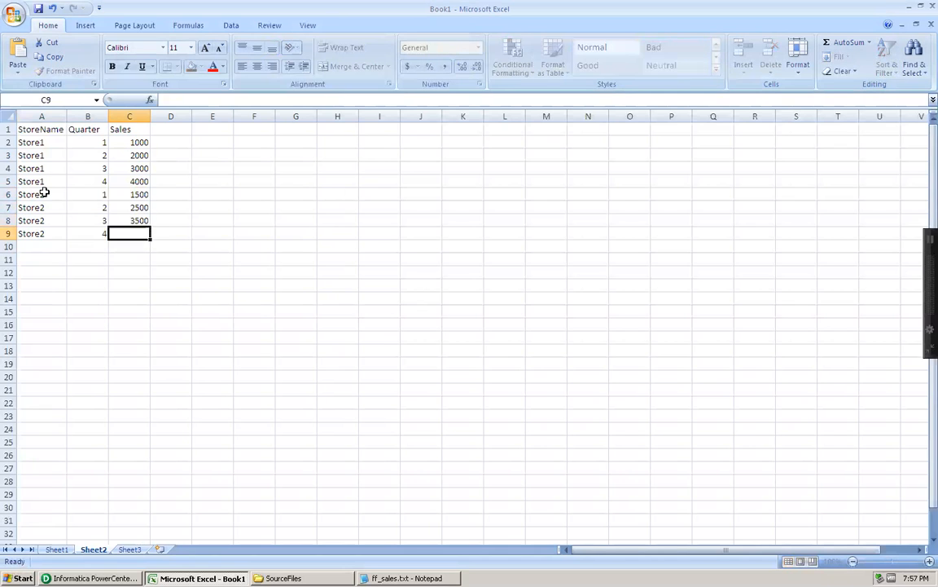
pyautogui.write('45')
pyautogui.press('Return')
pyautogui.press('Up')
pyautogui.press('F2')
pyautogui.write('00')
pyautogui.press('Return')
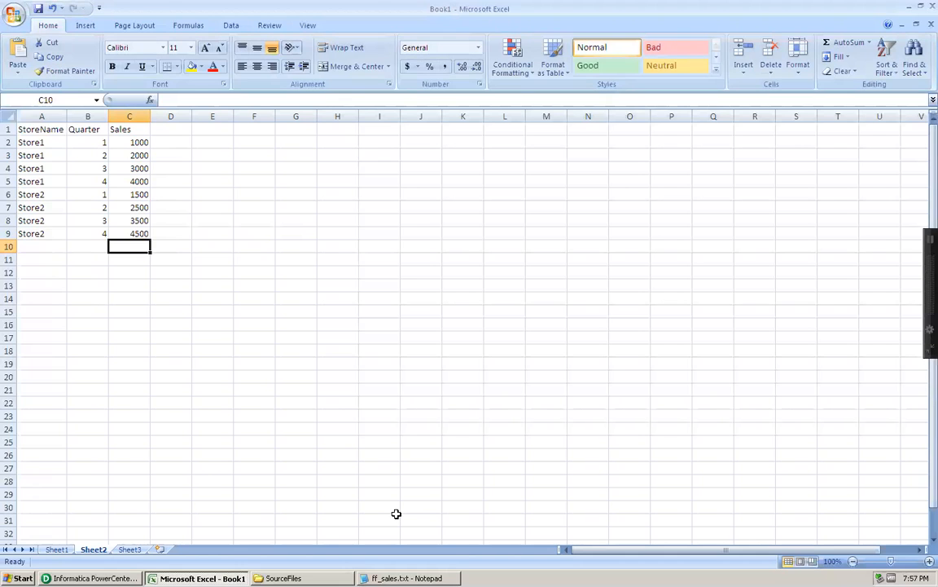
# Switch to PowerCenter Designer's Source Analyzer and place the ff_sales.txt Notepad window beside the ff_sales source definition for comparison.
pyautogui.click(89, 578)
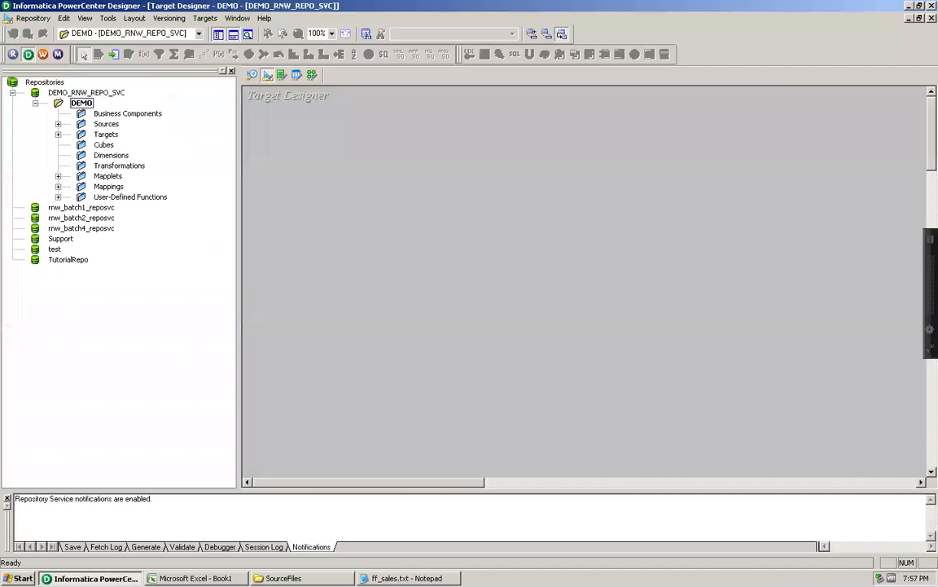
pyautogui.click(253, 75)
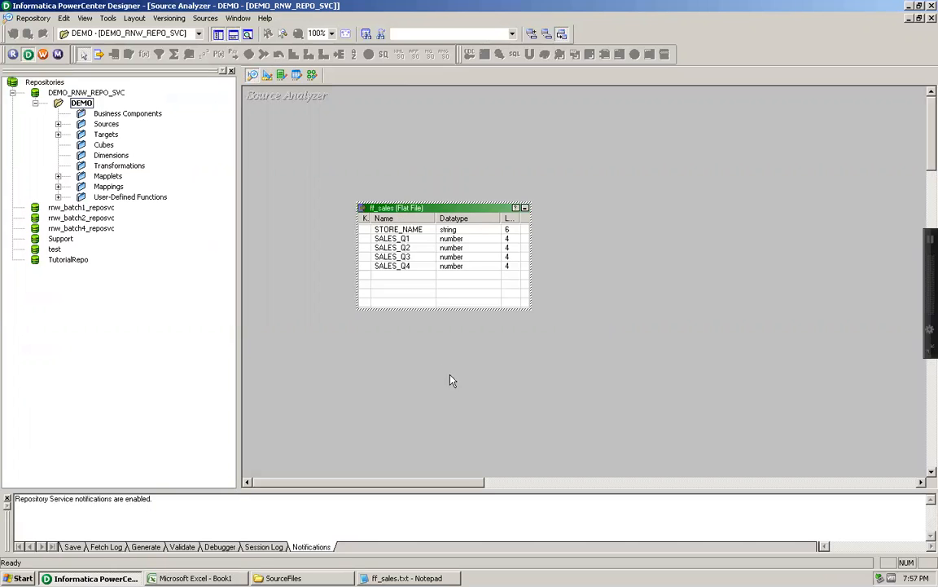
pyautogui.click(407, 578)
pyautogui.moveTo(504, 98); pyautogui.dragTo(685, 99)
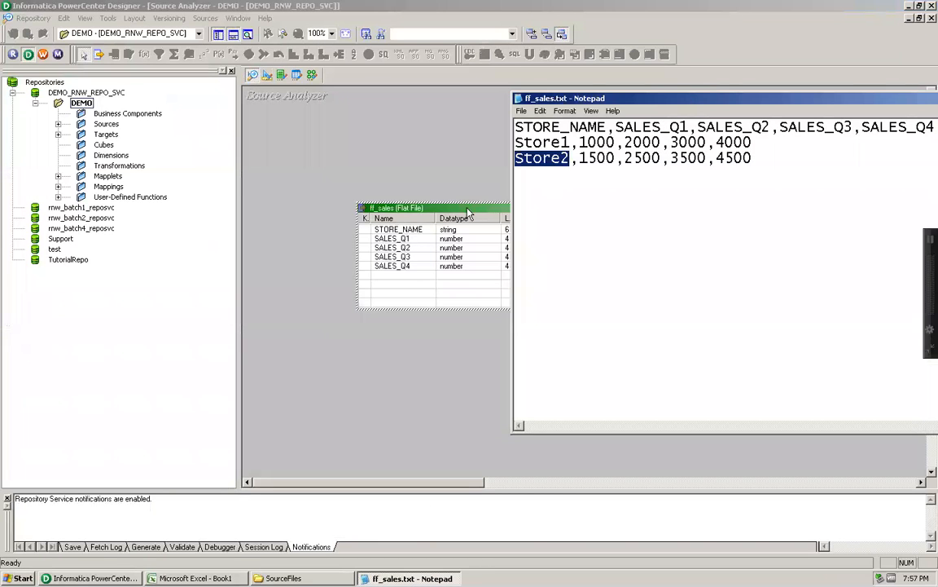
# Highlight the STORE_NAME and SALES_Q1 headers in ff_sales.txt to compare them with the source definition, and close the file.
pyautogui.moveTo(607, 127); pyautogui.dragTo(511, 127)
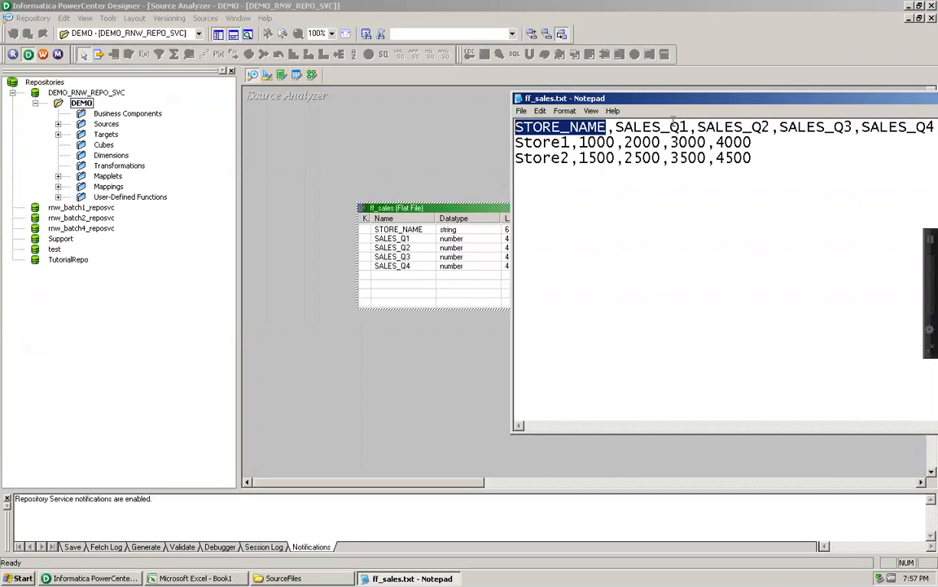
pyautogui.moveTo(689, 127); pyautogui.dragTo(618, 128)
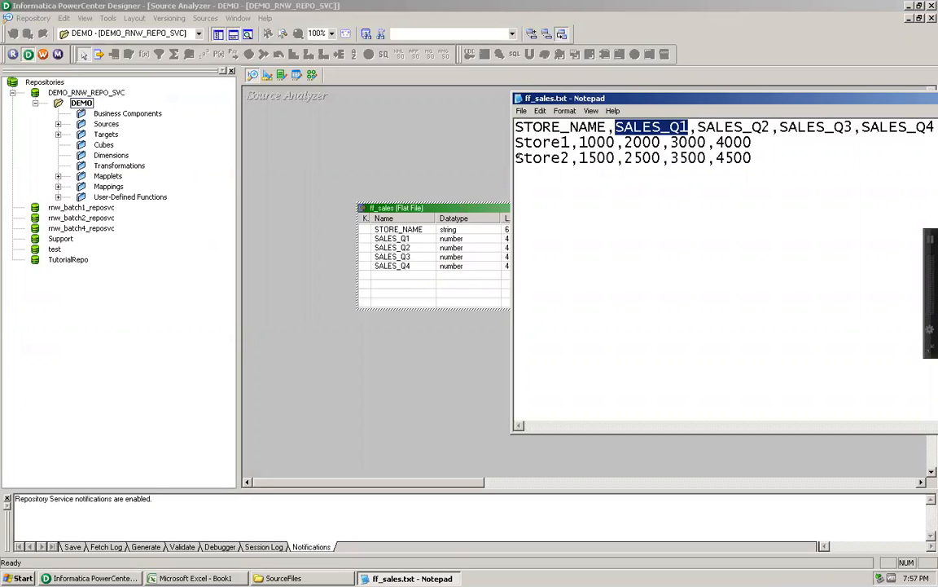
pyautogui.doubleClick(518, 100)
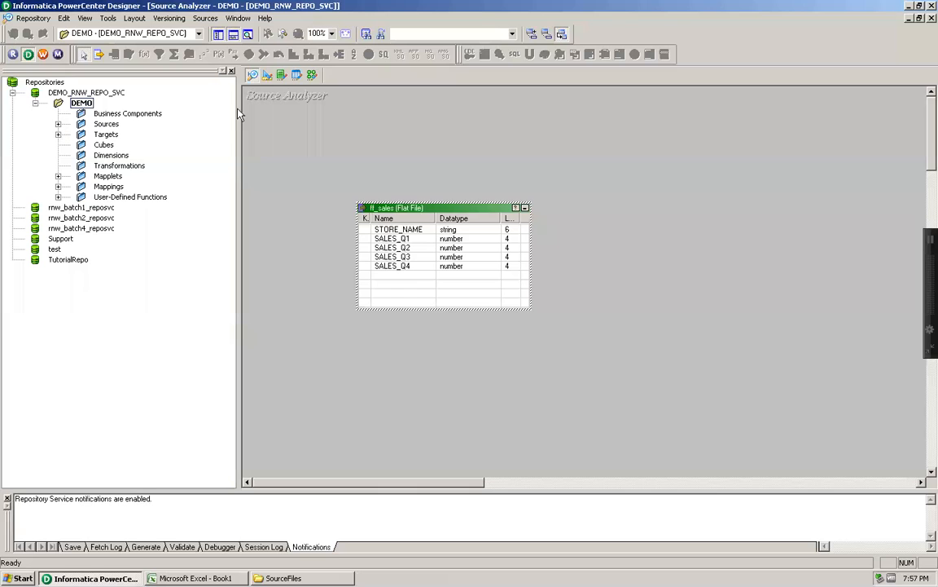
# Open the Target Designer and create a target definition from the ff_sales flat file source.
pyautogui.click(268, 75)
pyautogui.click(58, 124)
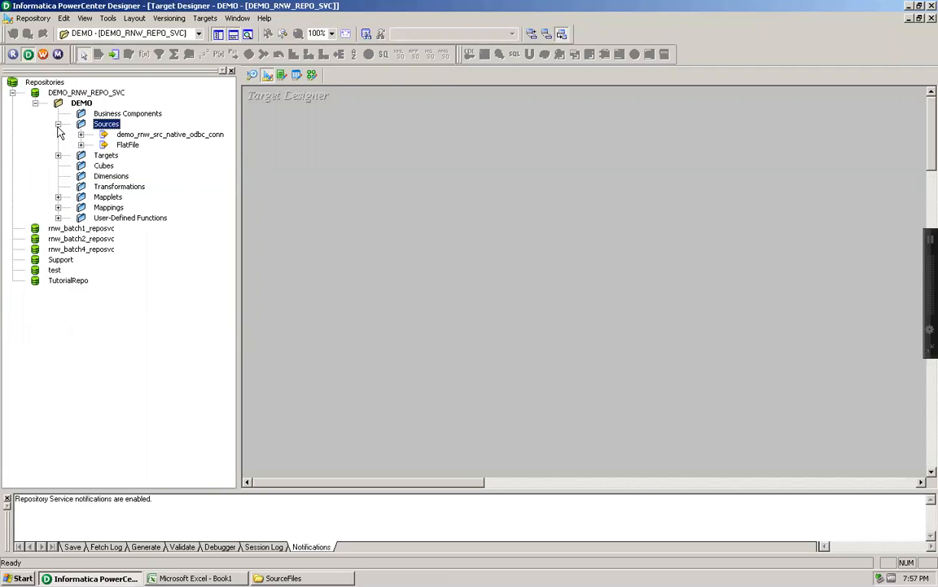
pyautogui.doubleClick(127, 145)
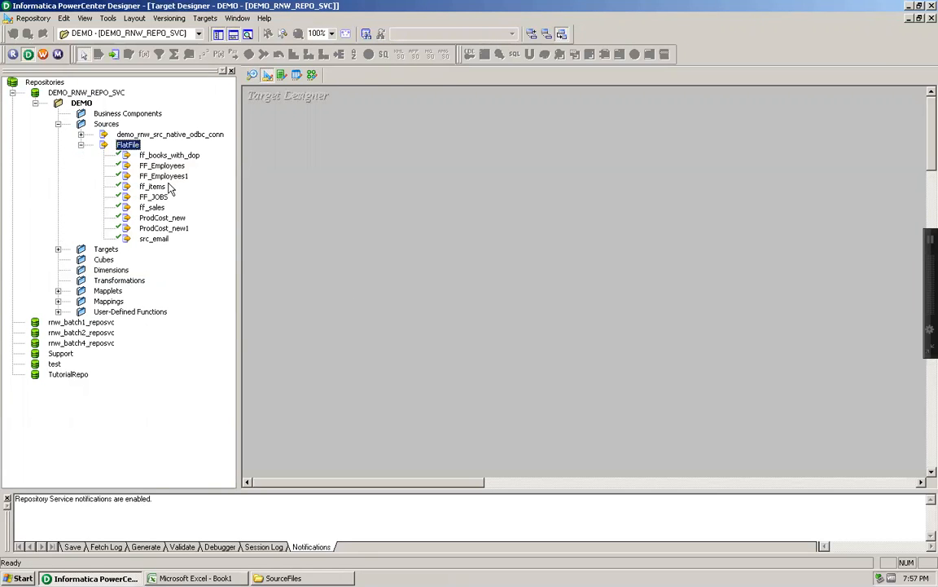
pyautogui.moveTo(151, 207); pyautogui.dragTo(397, 194)
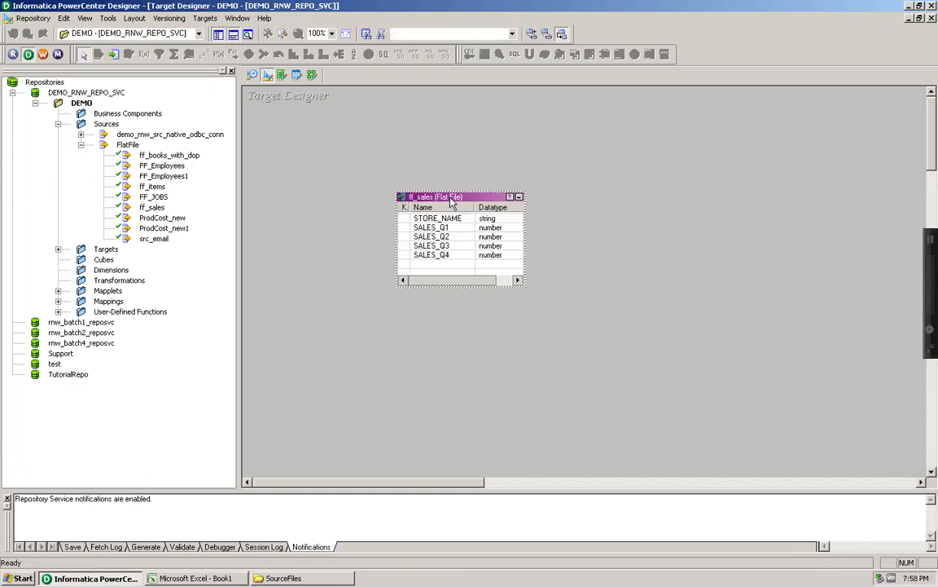
# Rename the ff_sales target table as ff_sales_normalizer_trans_example.
pyautogui.doubleClick(448, 197)
pyautogui.click(647, 159)
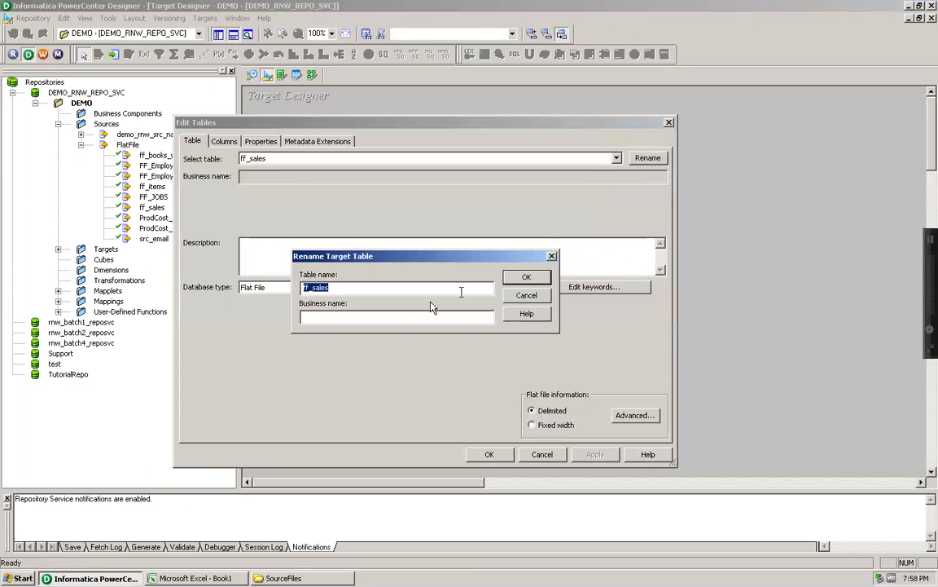
pyautogui.click(409, 288)
pyautogui.write('_')
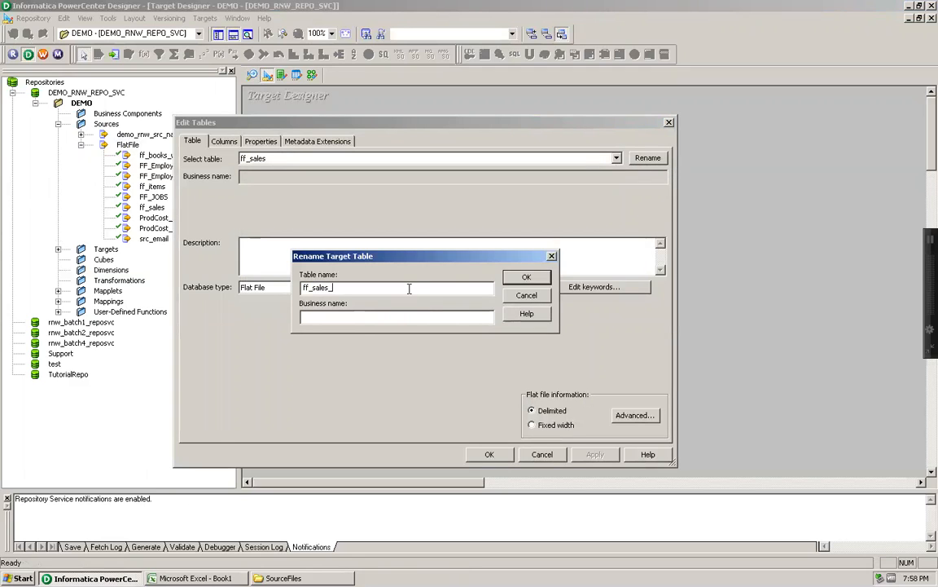
pyautogui.write('normalizer_trans_')
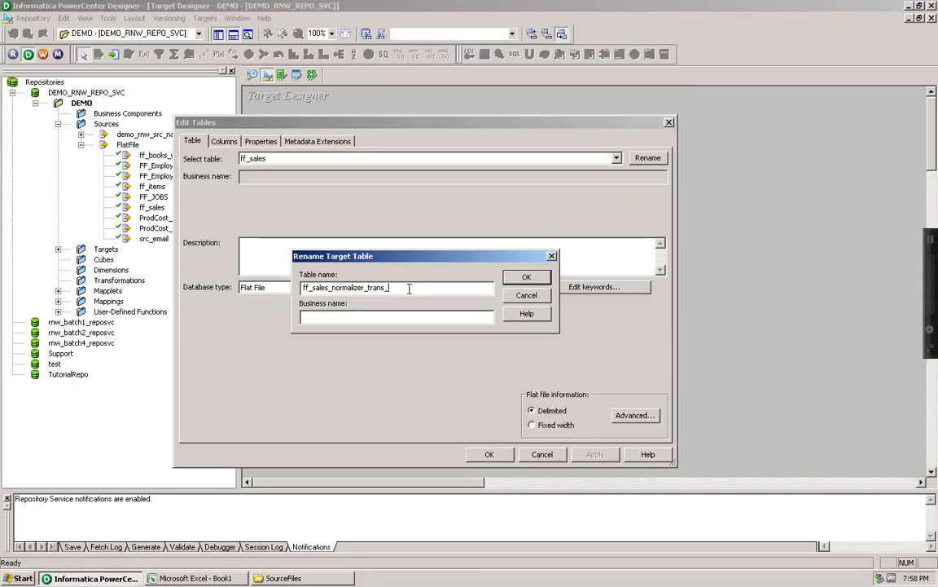
pyautogui.write('example')
pyautogui.click(514, 282)
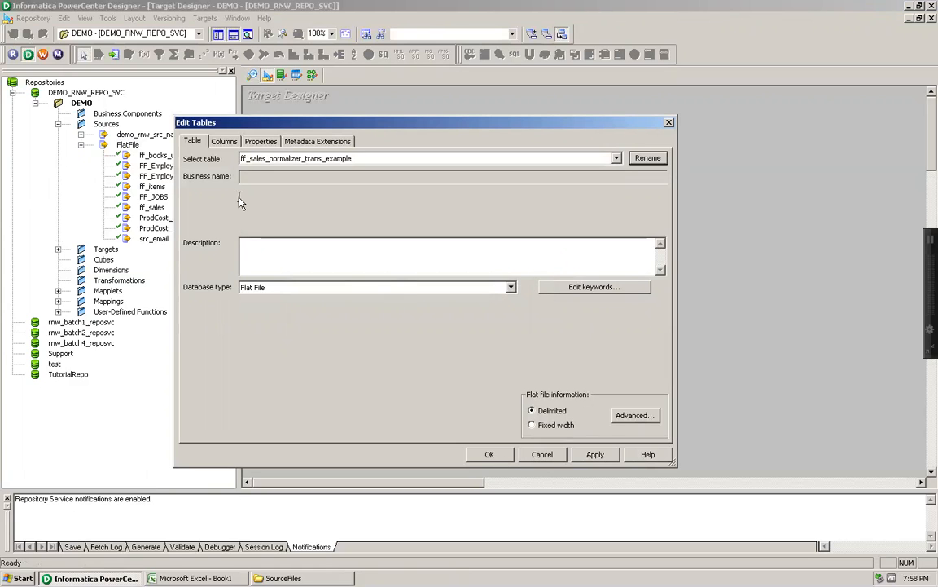
# Rename the target's SALES_Q1 column to SALES and its SALES_Q2 column to QUARTER.
pyautogui.click(223, 141)
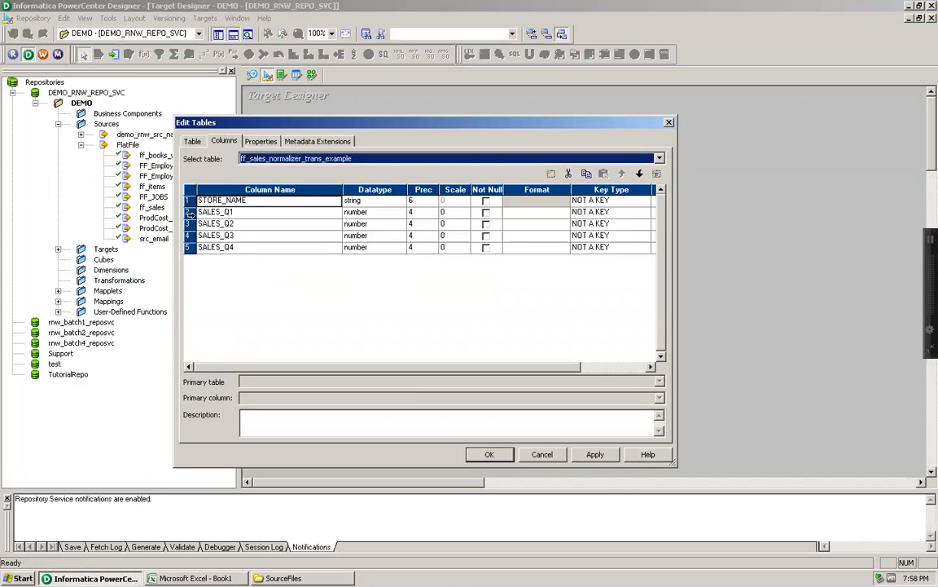
pyautogui.click(189, 212)
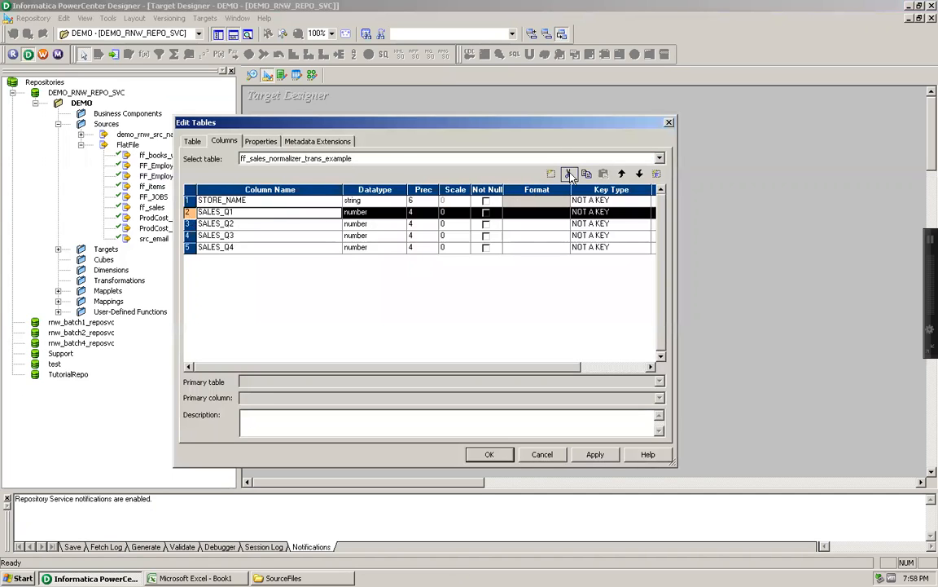
pyautogui.click(236, 211)
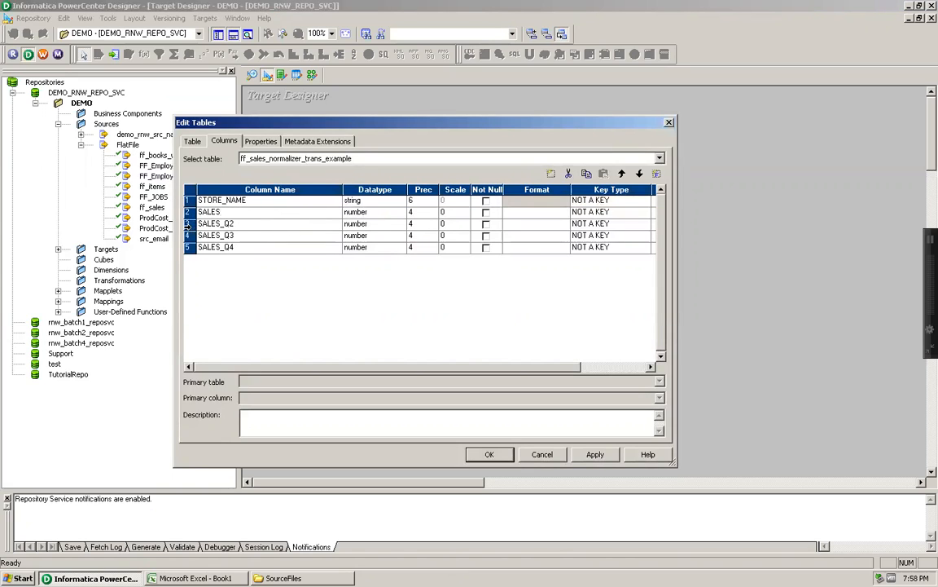
pyautogui.click(234, 223)
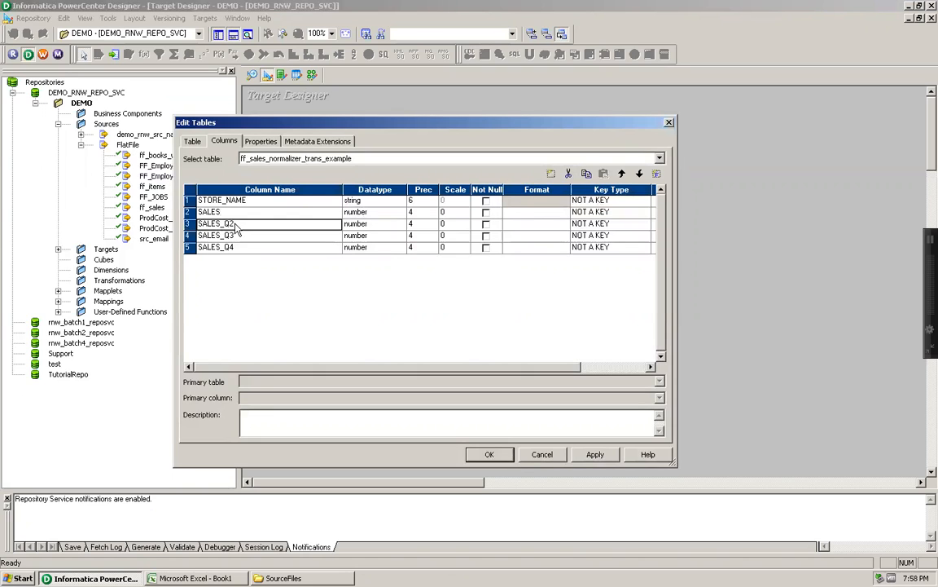
pyautogui.moveTo(237, 222); pyautogui.dragTo(144, 220)
pyautogui.write('Q')
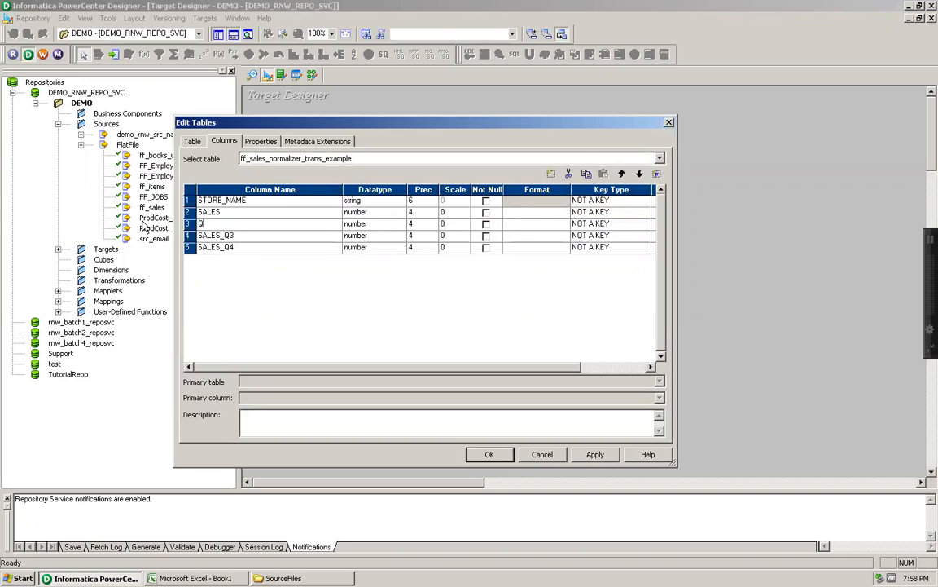
pyautogui.write('ARTER')
# Delete the SALES_Q4 and SALES_Q3 columns from the target table.
pyautogui.click(191, 247)
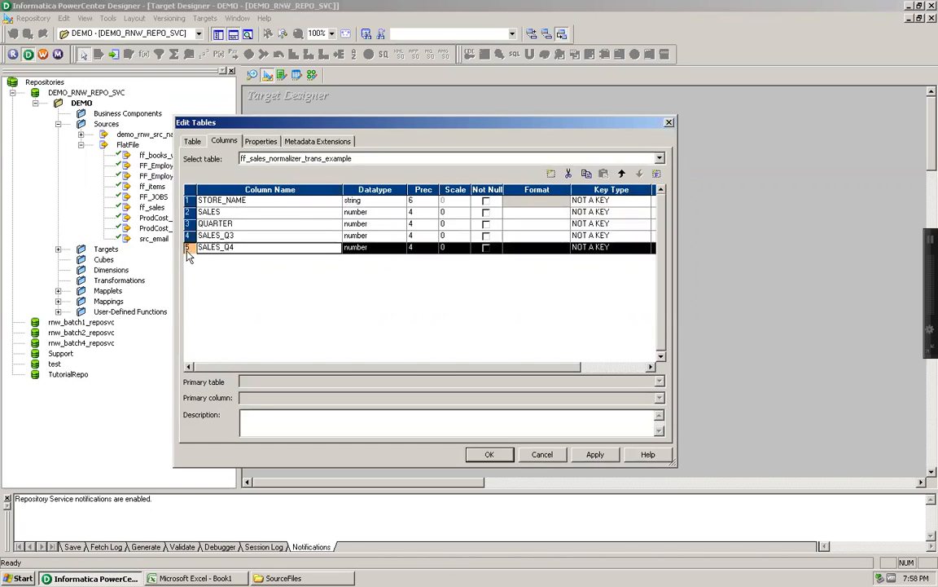
pyautogui.click(568, 173)
pyautogui.click(568, 173)
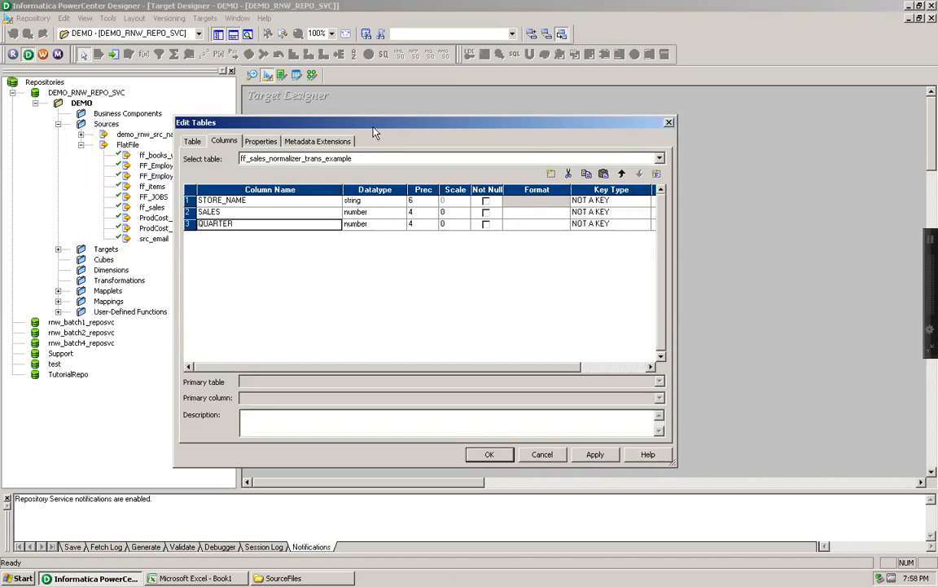
# Set the precision of the SALES and STORE_NAME columns to 10, apply the table edits and save the target.
pyautogui.moveTo(373, 129); pyautogui.dragTo(576, 160)
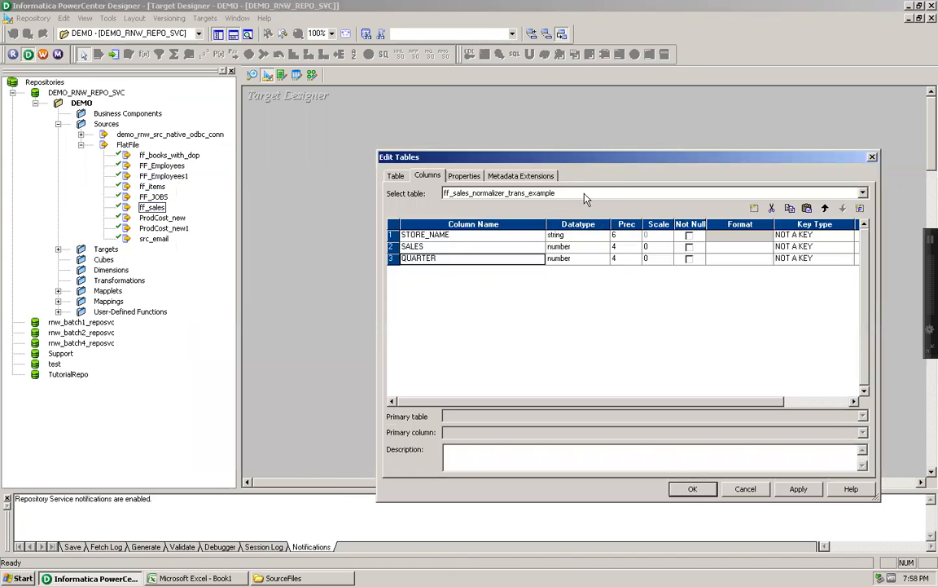
pyautogui.click(615, 247)
pyautogui.write('10')
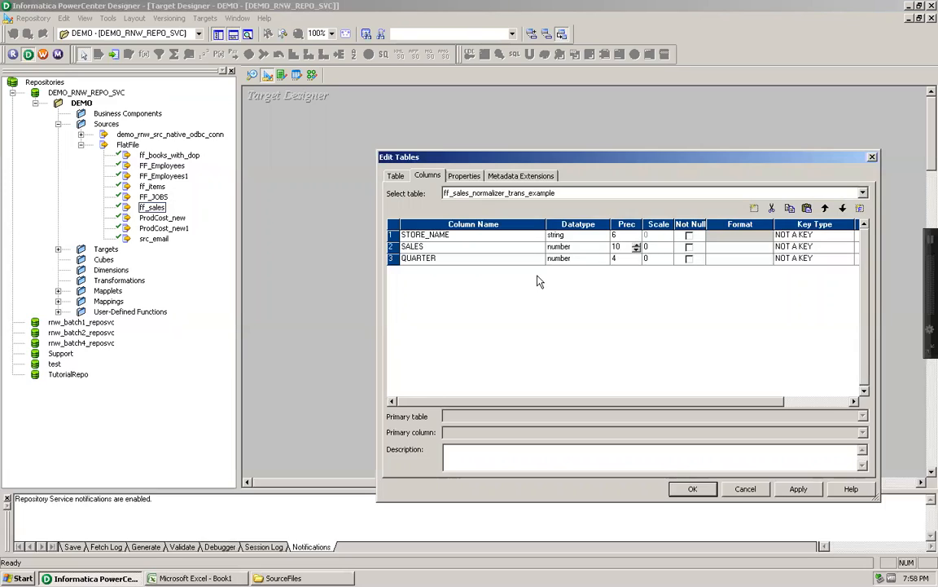
pyautogui.click(619, 235)
pyautogui.write('10')
pyautogui.click(455, 261)
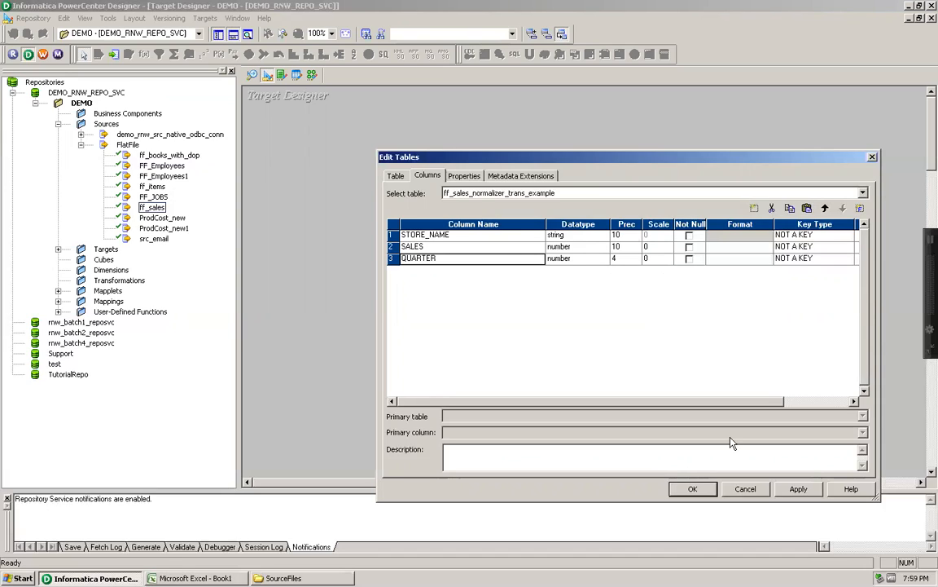
pyautogui.click(780, 489)
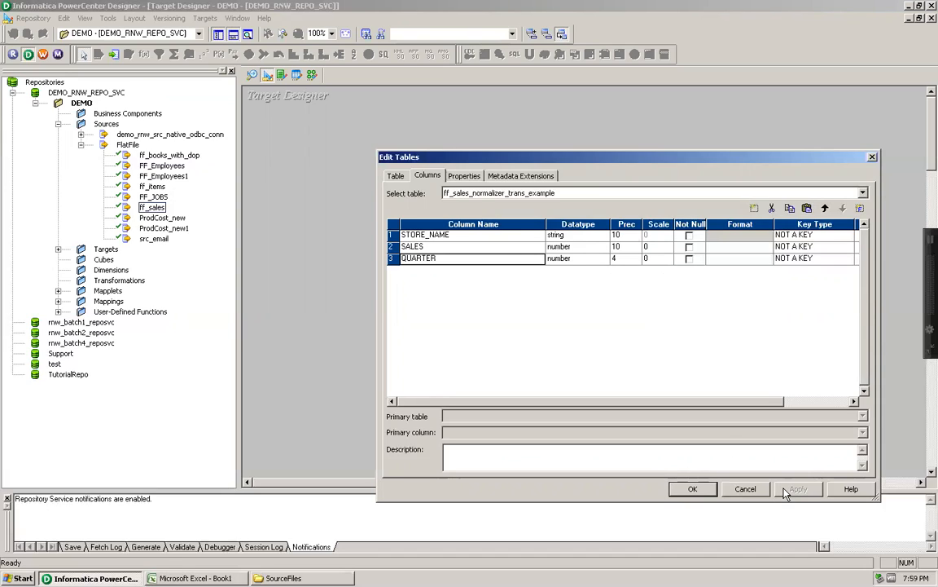
pyautogui.click(691, 490)
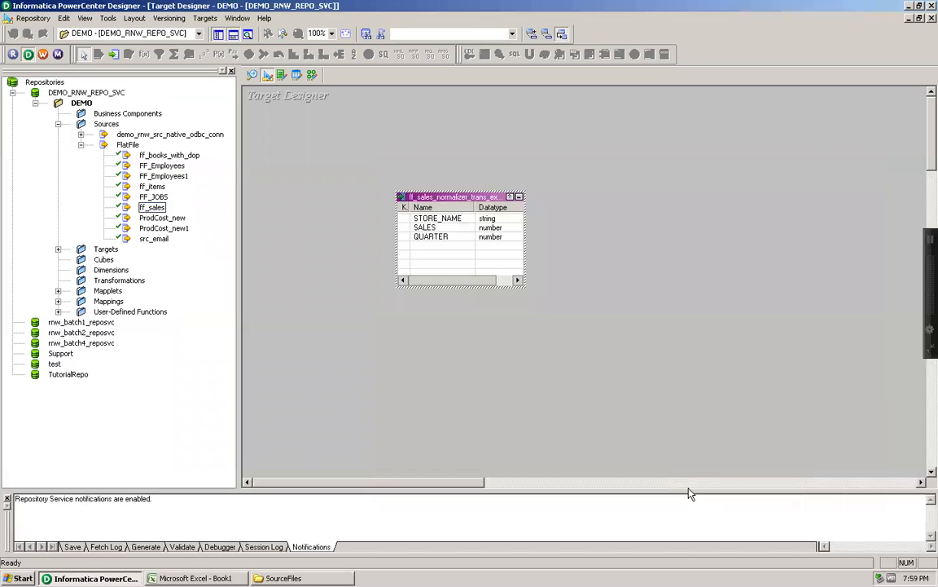
pyautogui.hotkey('ctrl', 's')
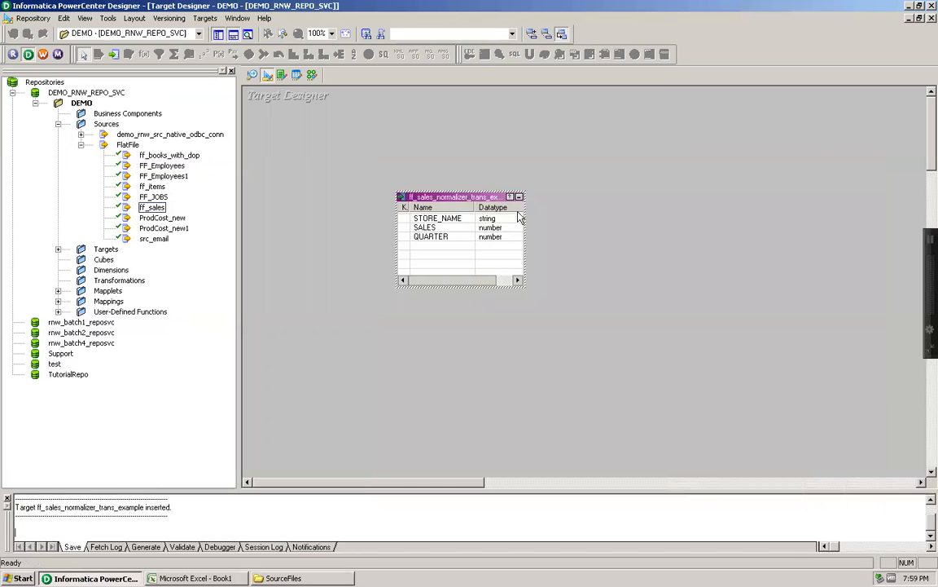
# Create a mapping named m_normalizer_transformation_example in the Mapping Designer.
pyautogui.click(312, 74)
pyautogui.click(207, 18)
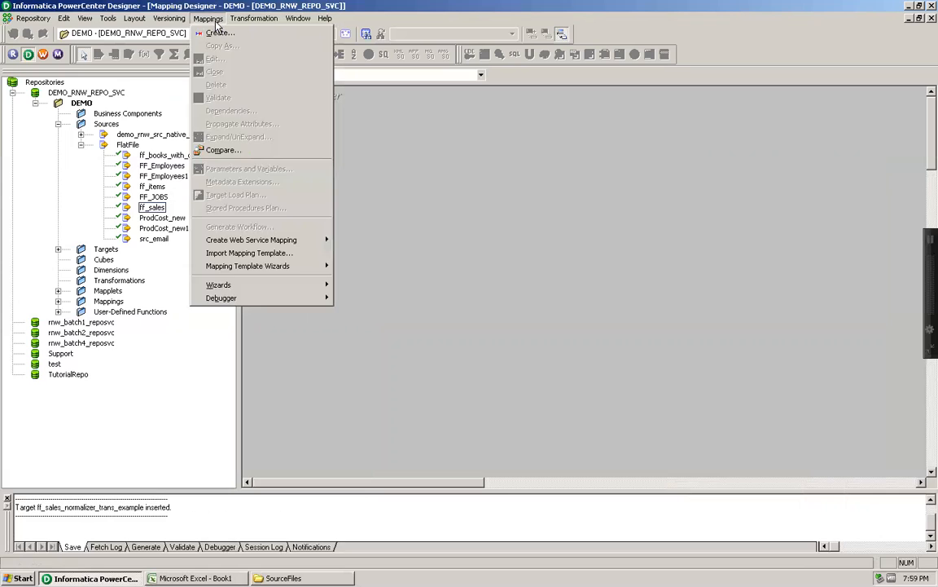
pyautogui.click(220, 32)
pyautogui.write('m_')
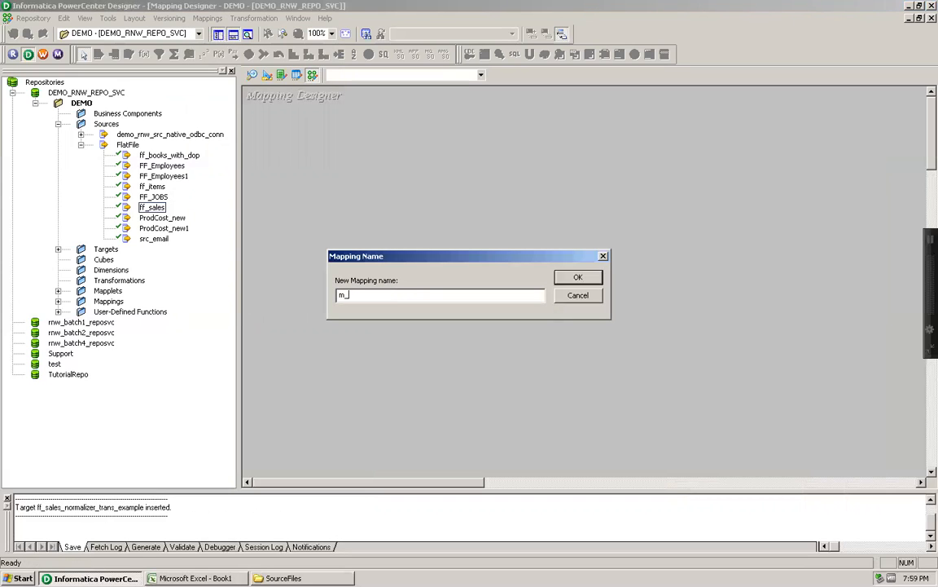
pyautogui.write('normalizer_transformation')
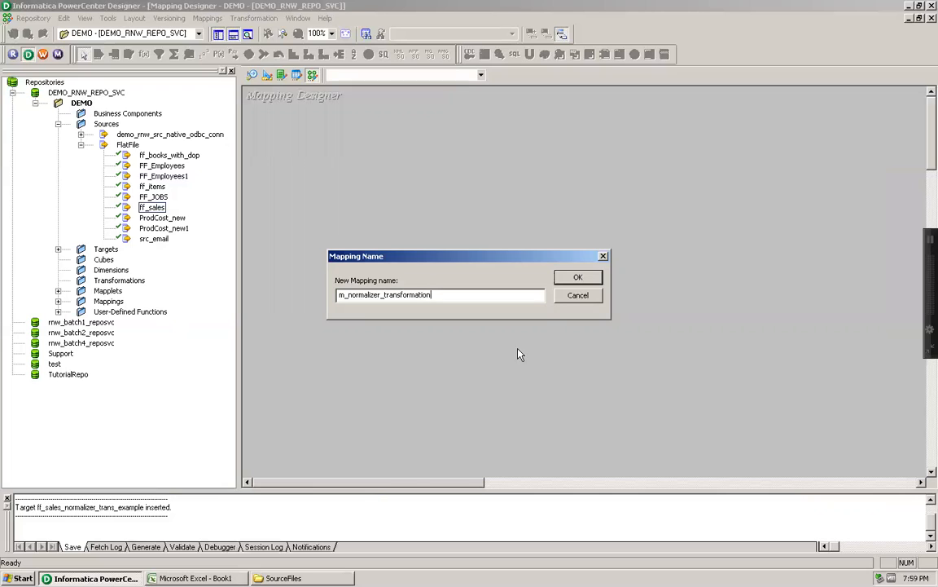
pyautogui.write('_example')
pyautogui.press('Return')
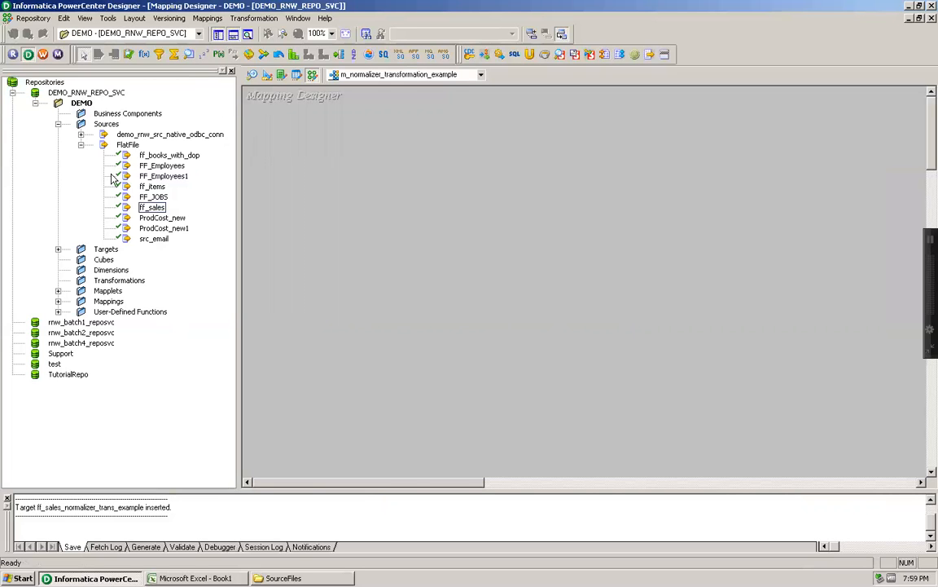
# Add the ff_sales source to the mapping, collapse it to an icon and space it apart from its source qualifier.
pyautogui.moveTo(152, 207); pyautogui.dragTo(354, 196)
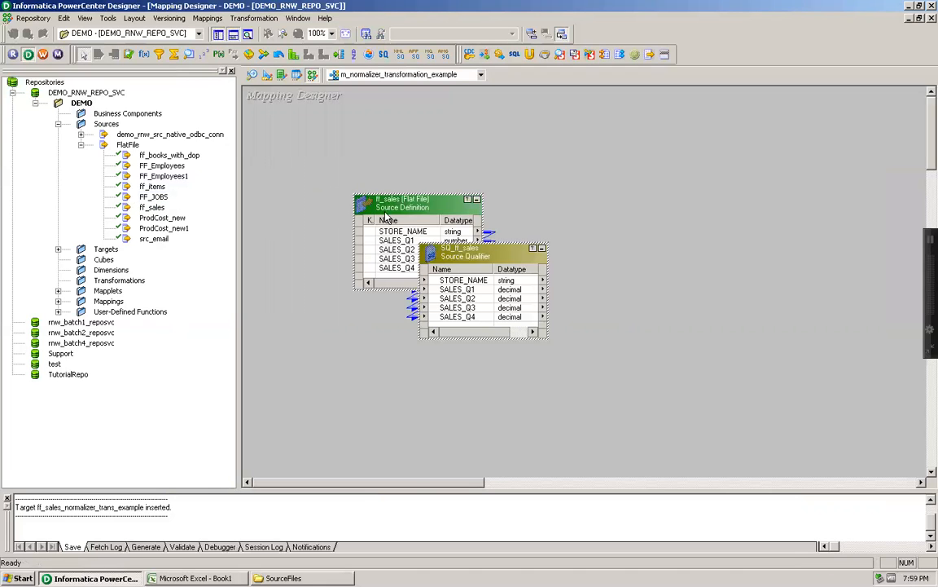
pyautogui.click(476, 200)
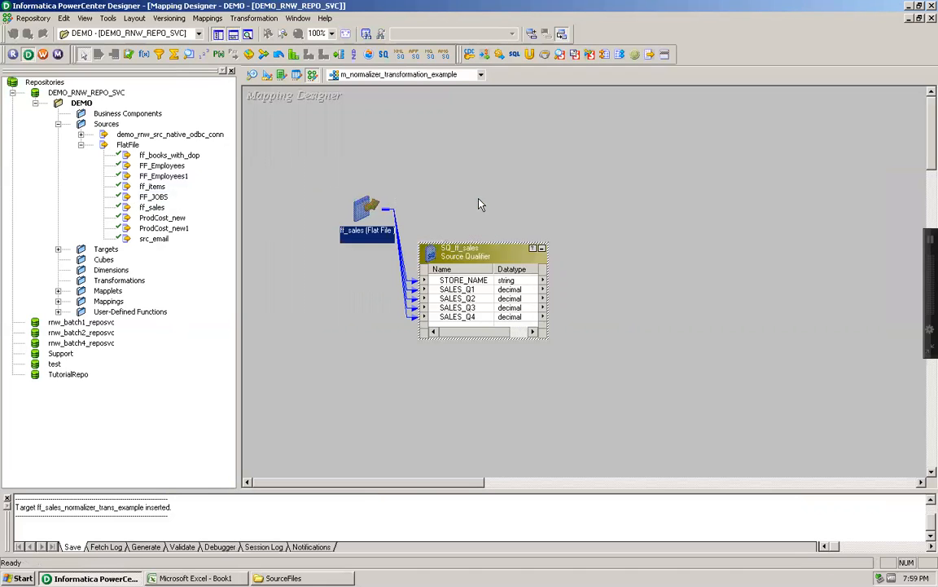
pyautogui.moveTo(369, 205); pyautogui.dragTo(283, 184)
pyautogui.moveTo(472, 246); pyautogui.dragTo(440, 164)
# Add the ff_sales_normalizer_trans_example target to the mapping, well to the right of the SQ_ff_sales source qualifier.
pyautogui.click(58, 249)
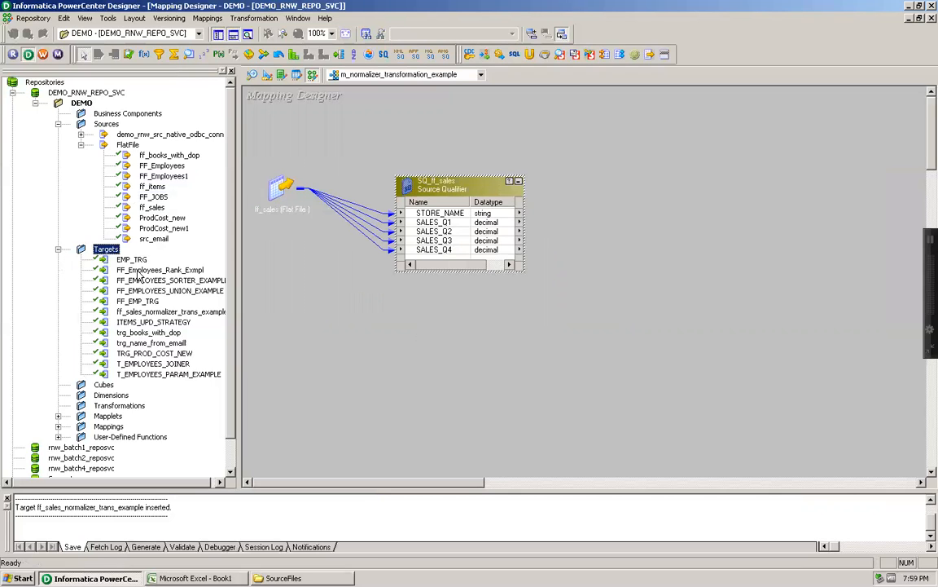
pyautogui.click(149, 310)
pyautogui.moveTo(149, 318); pyautogui.dragTo(415, 261)
pyautogui.moveTo(528, 273); pyautogui.dragTo(792, 198)
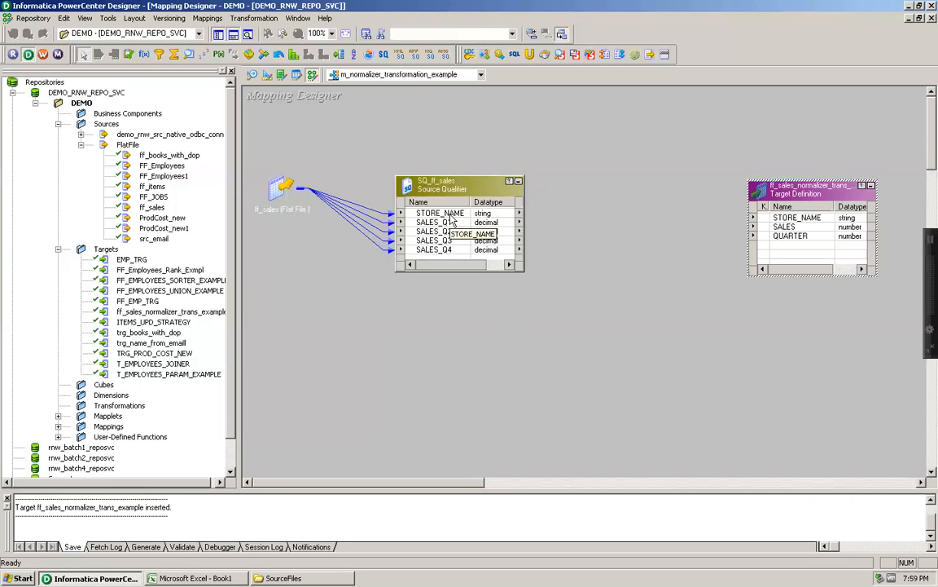
# Create a Normalizer transformation named nrm_sales_for_store_name and place it between the SQ_ff_sales source qualifier and the target.
pyautogui.click(253, 18)
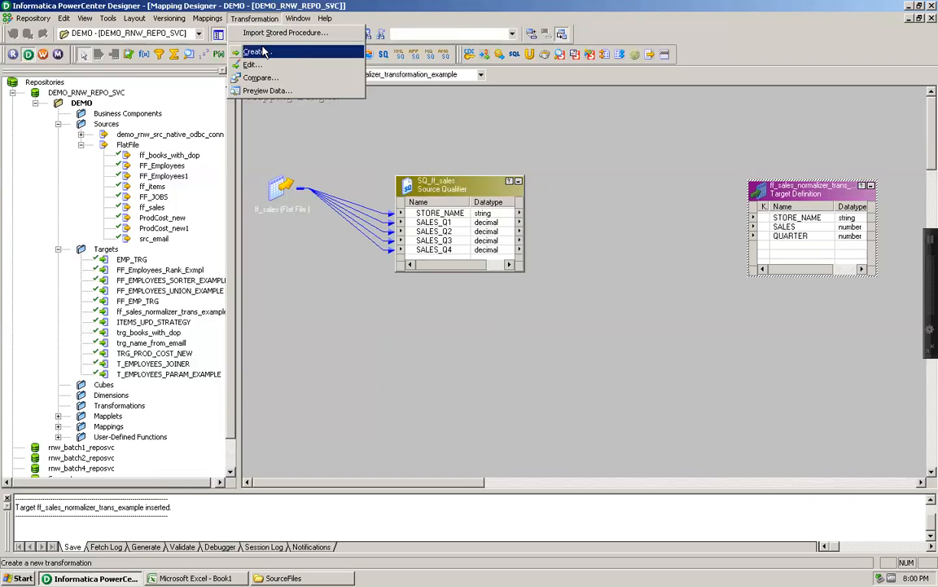
pyautogui.click(263, 51)
pyautogui.click(618, 270)
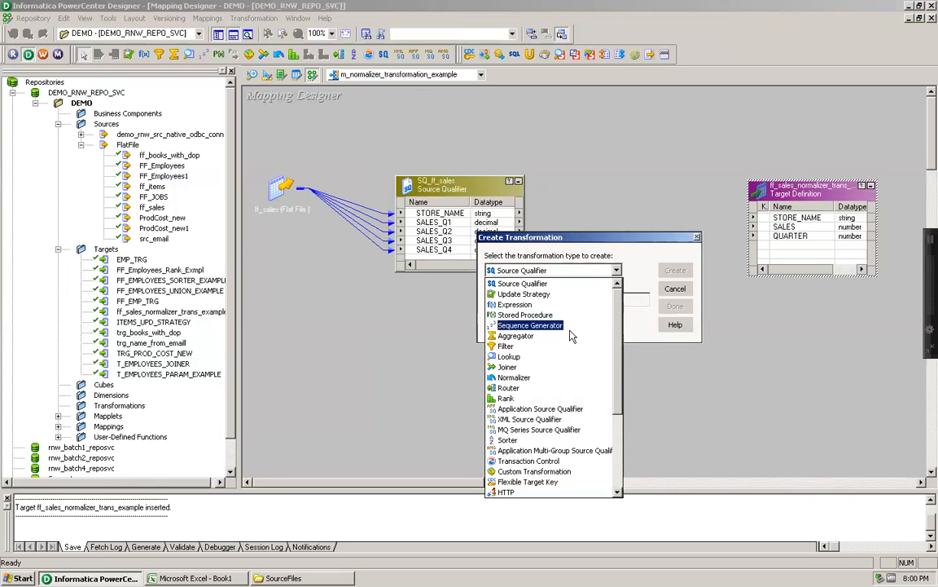
pyautogui.click(514, 377)
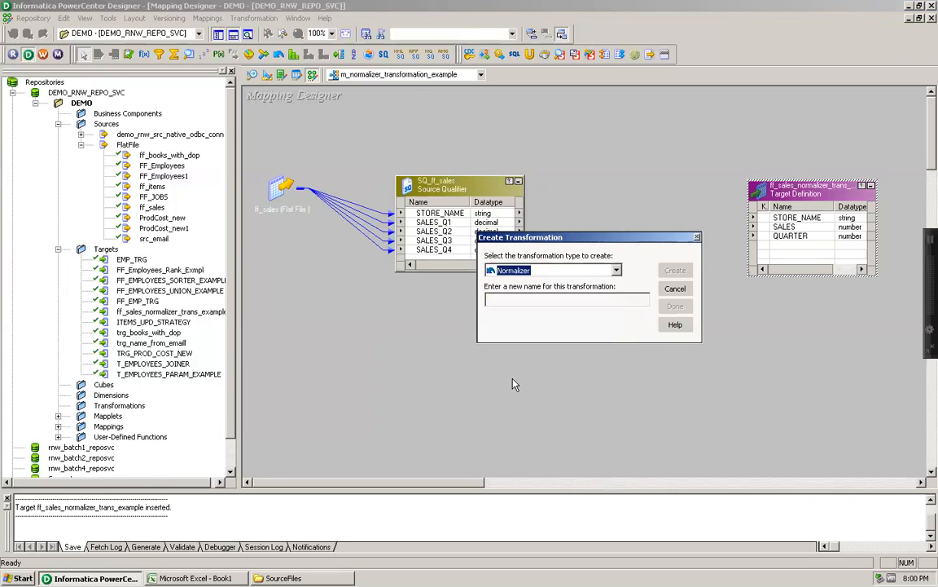
pyautogui.click(511, 299)
pyautogui.write('nrm')
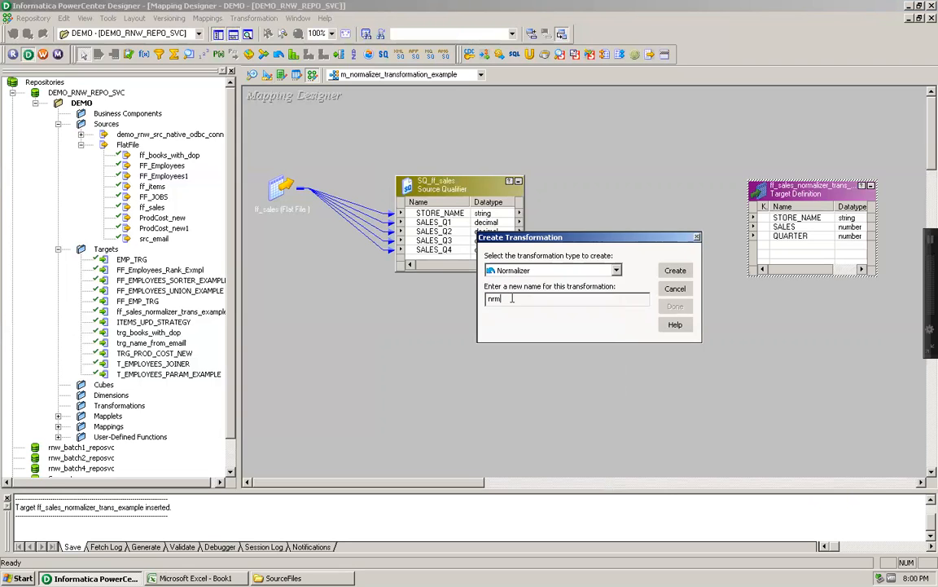
pyautogui.write('_sales_for_store_name')
pyautogui.press('Return')
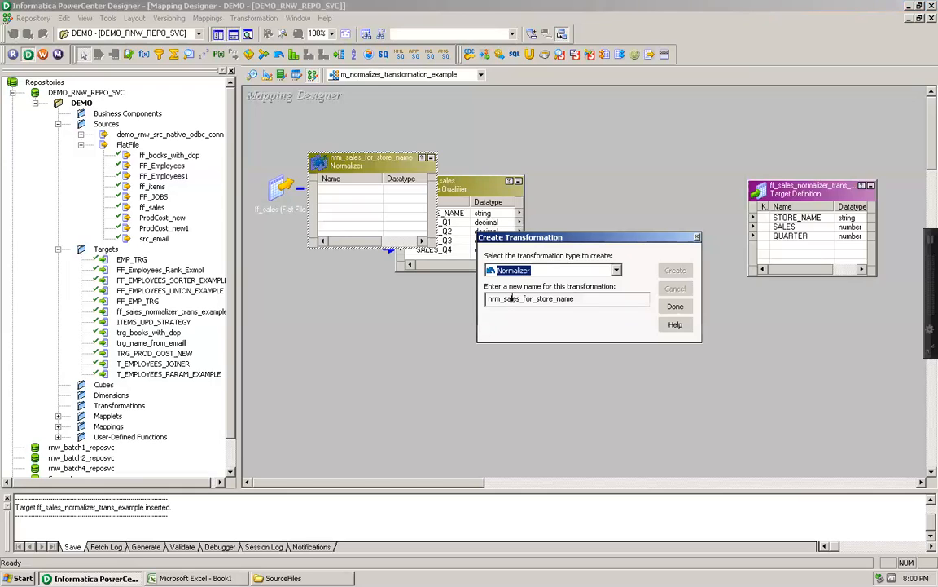
pyautogui.press('Return')
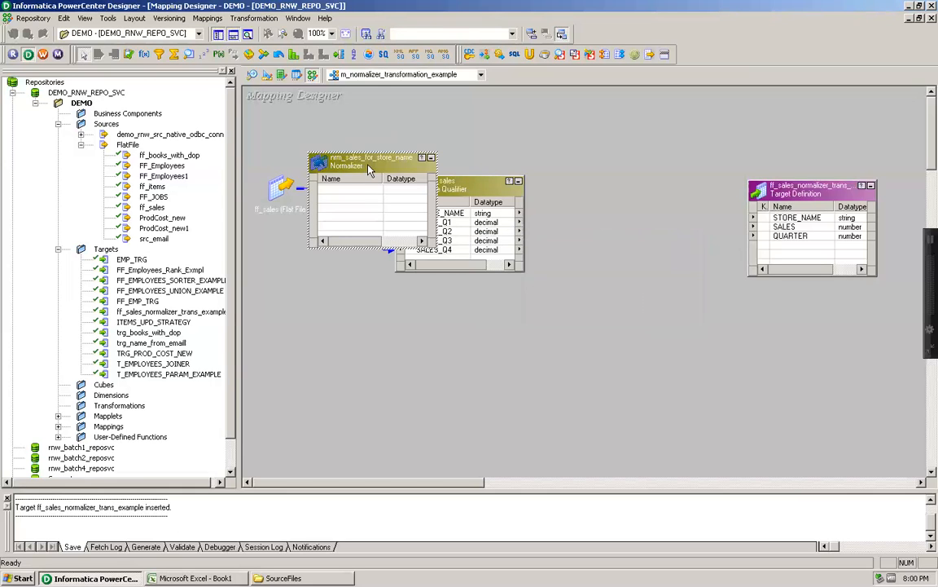
pyautogui.moveTo(619, 270); pyautogui.dragTo(638, 193)
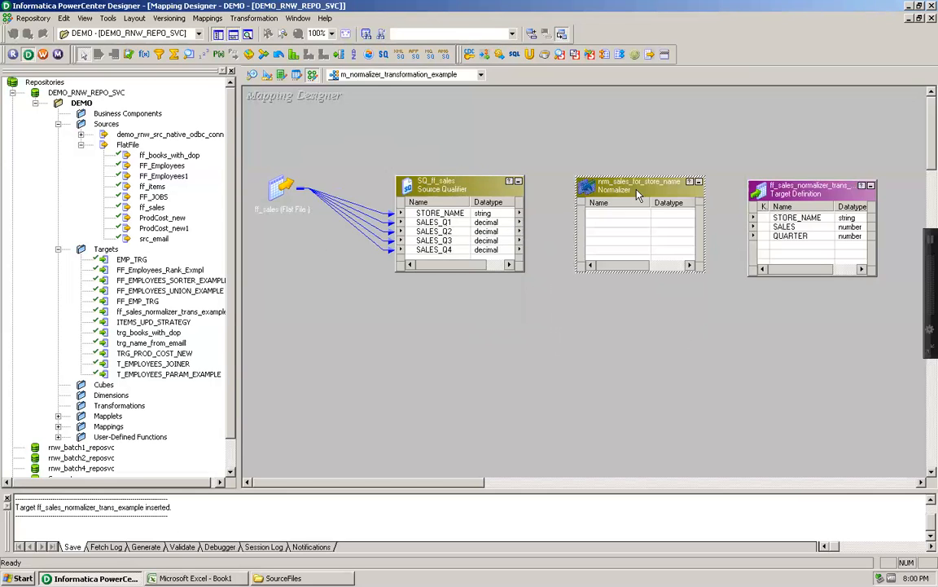
# Open nrm_sales_for_store_name for editing and review its ports and its Tracing Level, Reset and Restart properties.
pyautogui.doubleClick(638, 189)
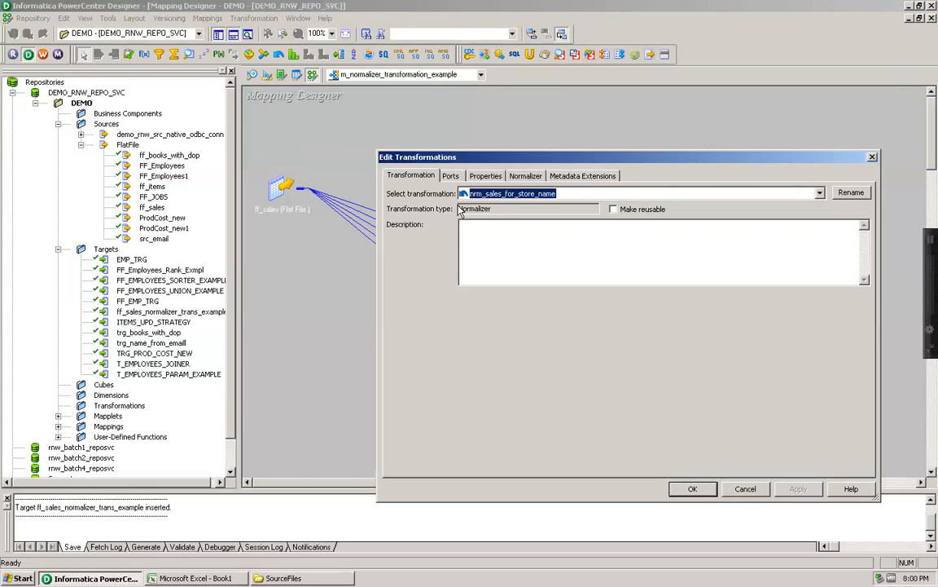
pyautogui.click(450, 176)
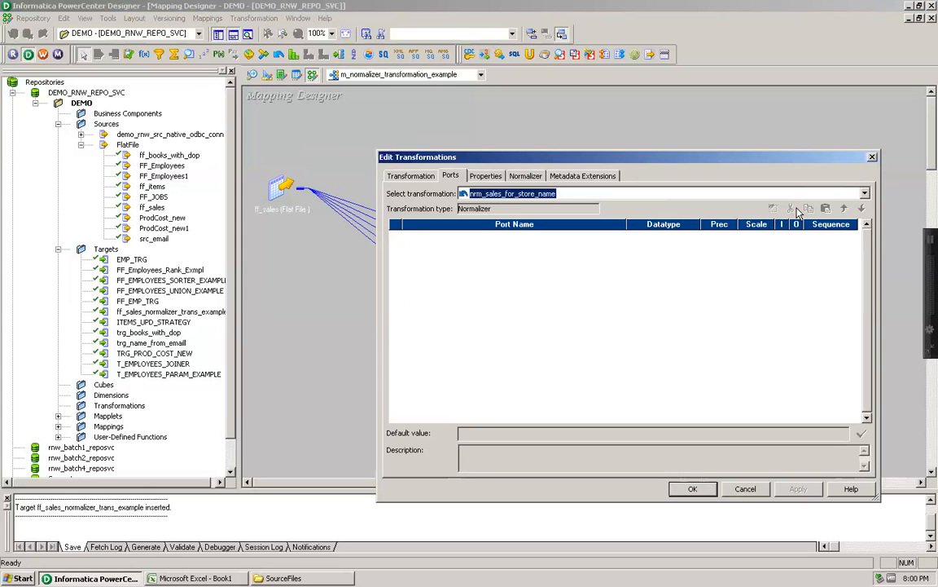
pyautogui.click(491, 177)
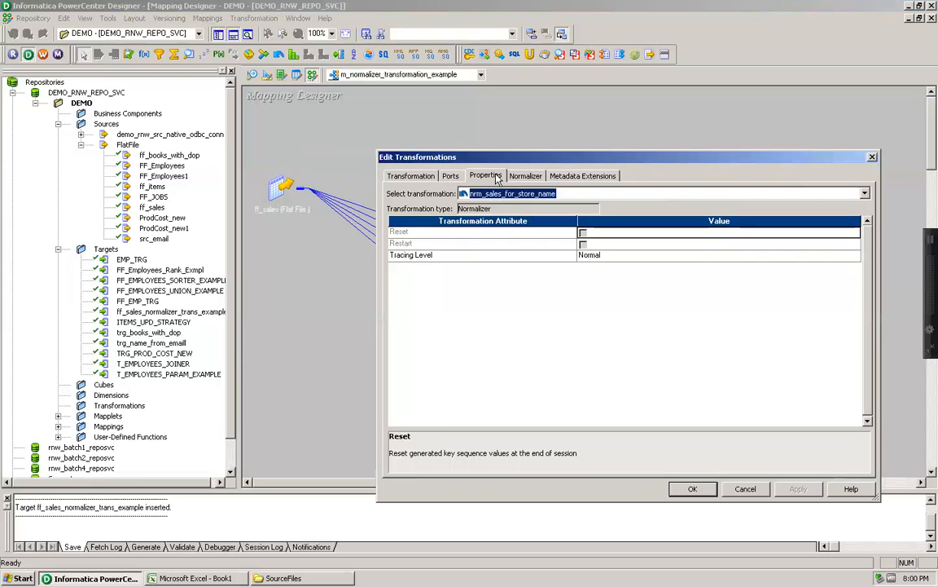
pyautogui.click(411, 257)
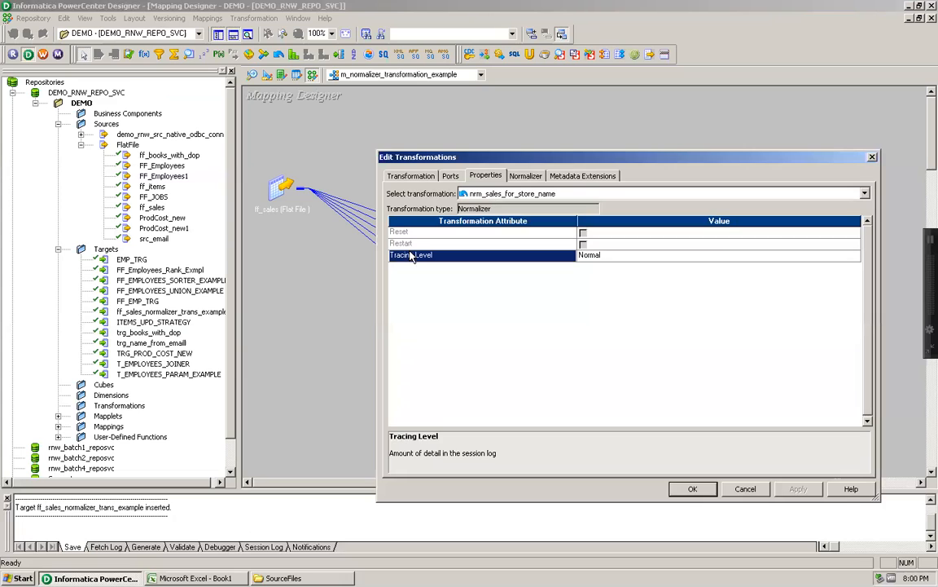
pyautogui.click(413, 232)
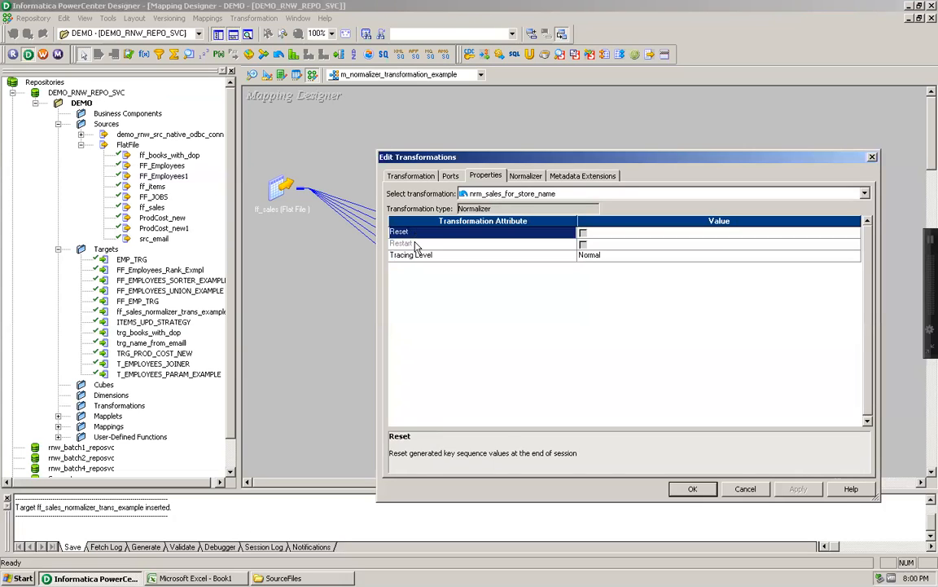
pyautogui.click(416, 245)
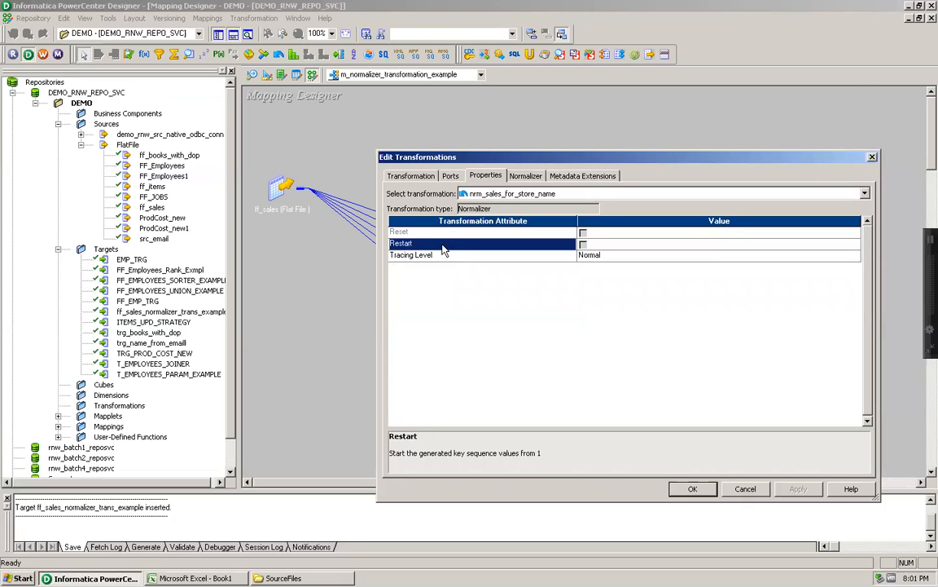
# Add two new columns to the Normalizer column definition and move the dialog clear of the mapping objects.
pyautogui.click(527, 176)
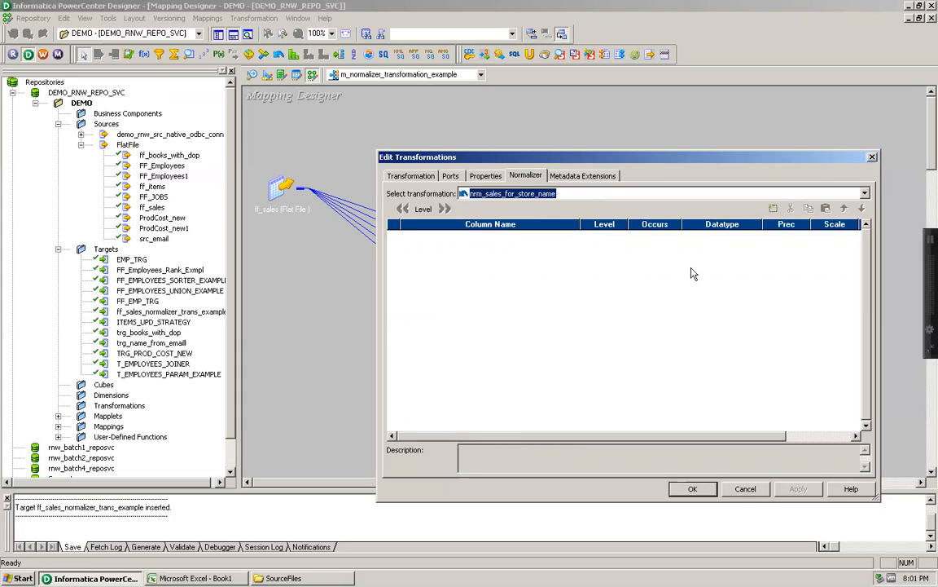
pyautogui.click(774, 208)
pyautogui.click(774, 210)
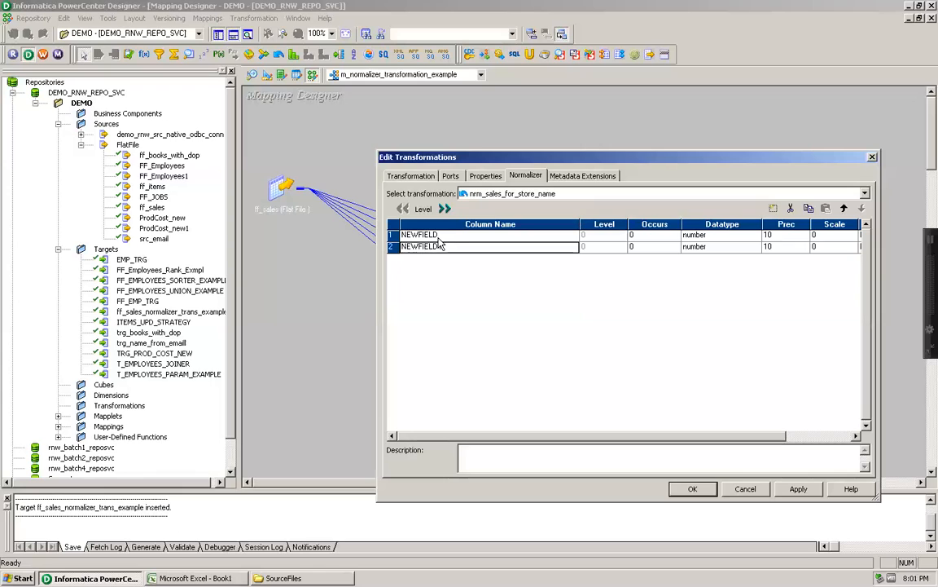
pyautogui.moveTo(502, 157); pyautogui.dragTo(364, 426)
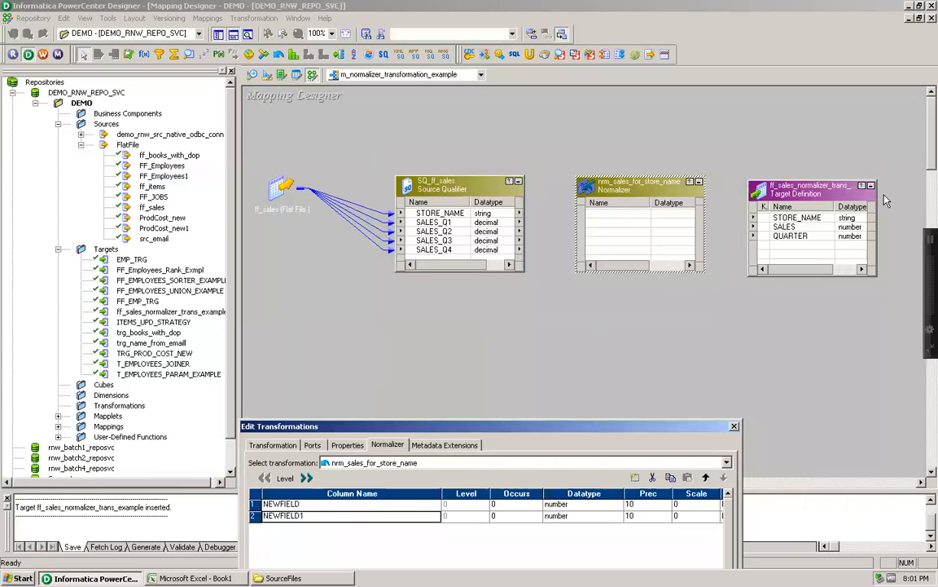
# Name the two Normalizer columns STORE_NAME and QTR, and set the STORE_NAME datatype to string.
pyautogui.press('Up')
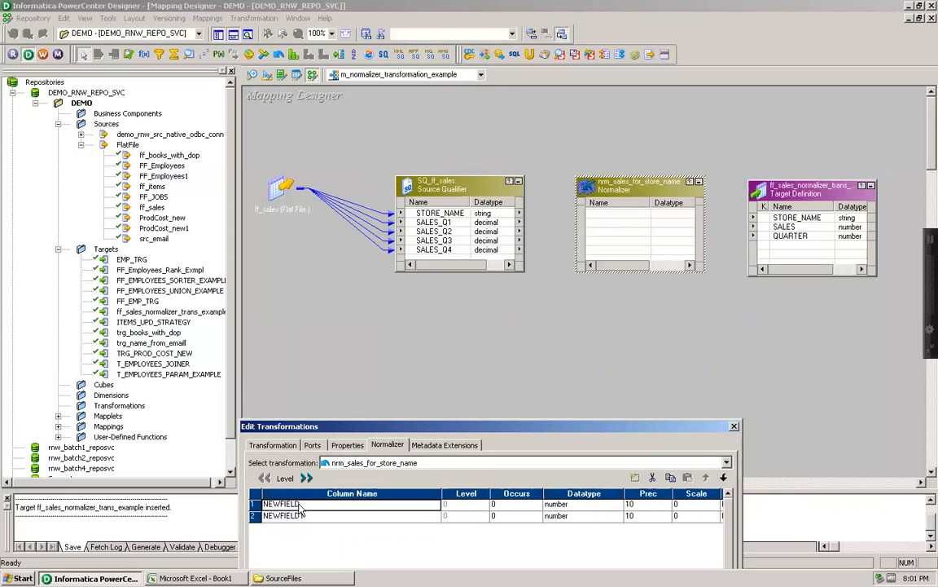
pyautogui.write('ST')
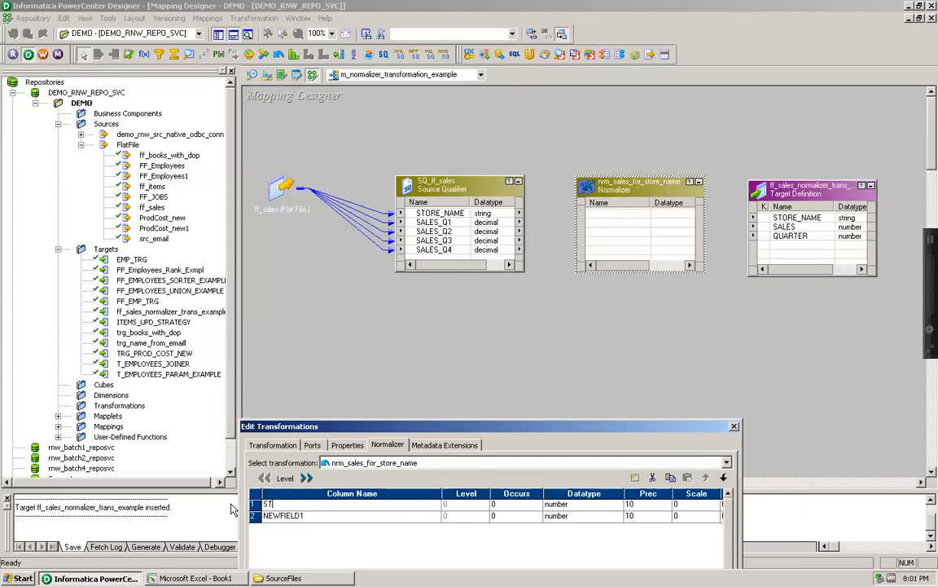
pyautogui.write('ORE_NAME')
pyautogui.click(570, 504)
pyautogui.click(616, 504)
pyautogui.click(556, 534)
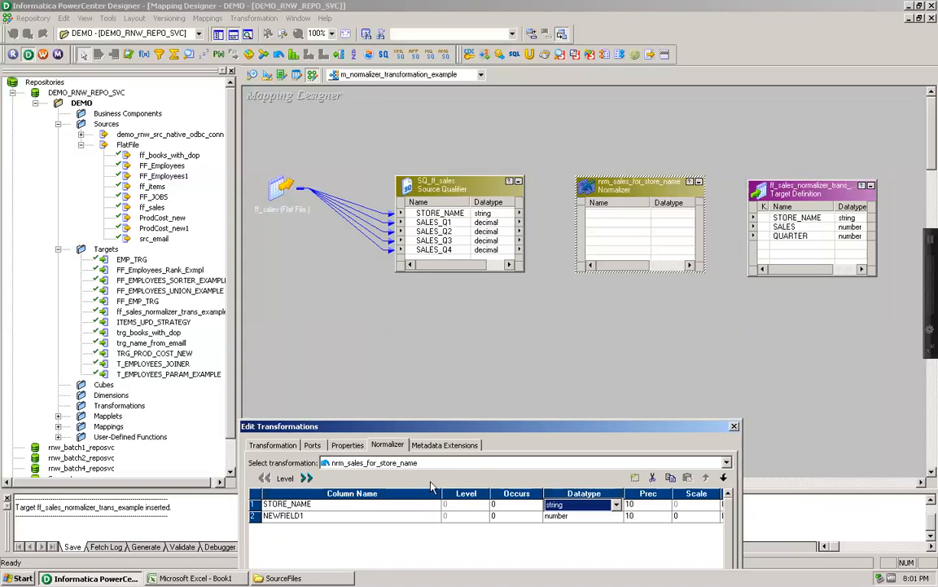
pyautogui.click(289, 516)
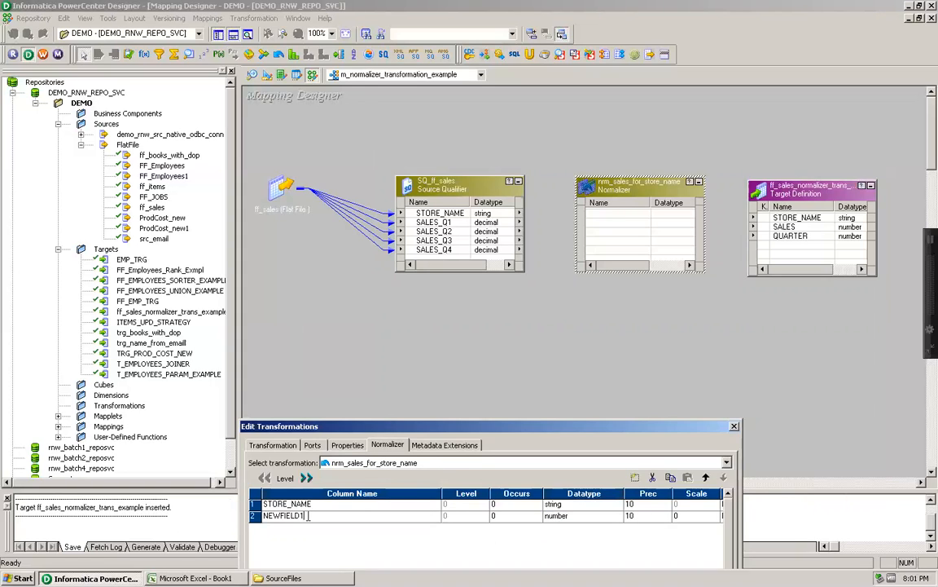
pyautogui.write('QTR')
# Switch to the Excel workbook to examine the quarter rows for the first store in Sheet2, and return to PowerCenter Designer.
pyautogui.hotkey('alt', 'Tab')
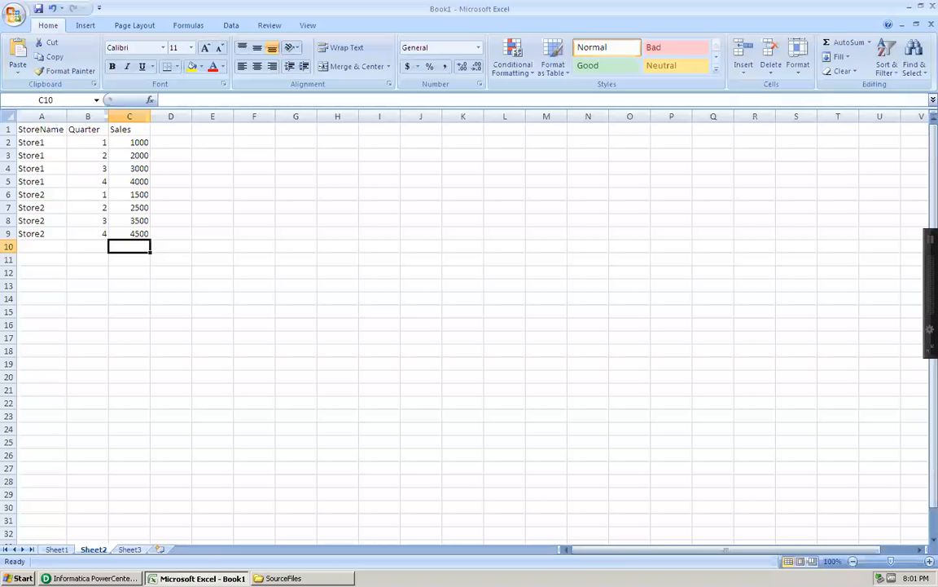
pyautogui.click(45, 142)
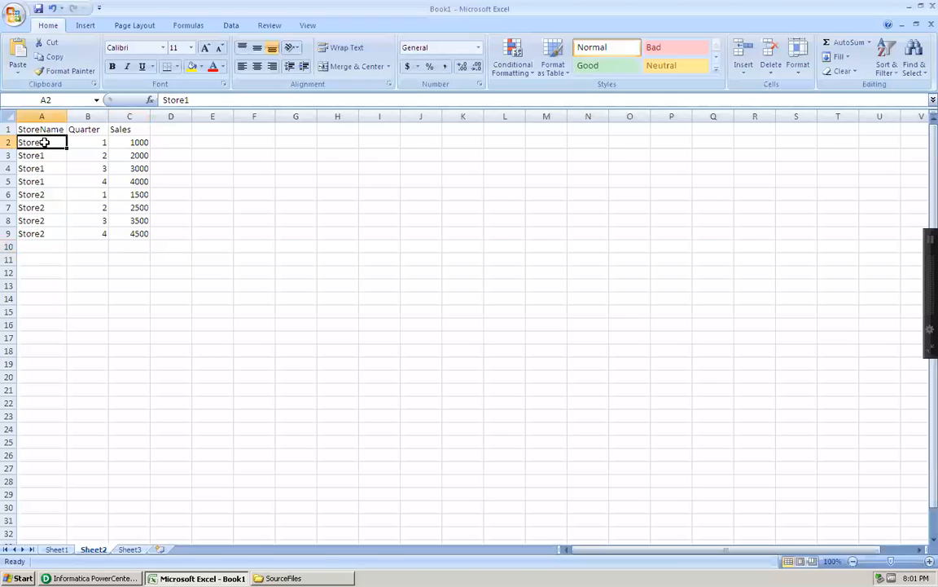
pyautogui.moveTo(99, 141); pyautogui.dragTo(99, 181)
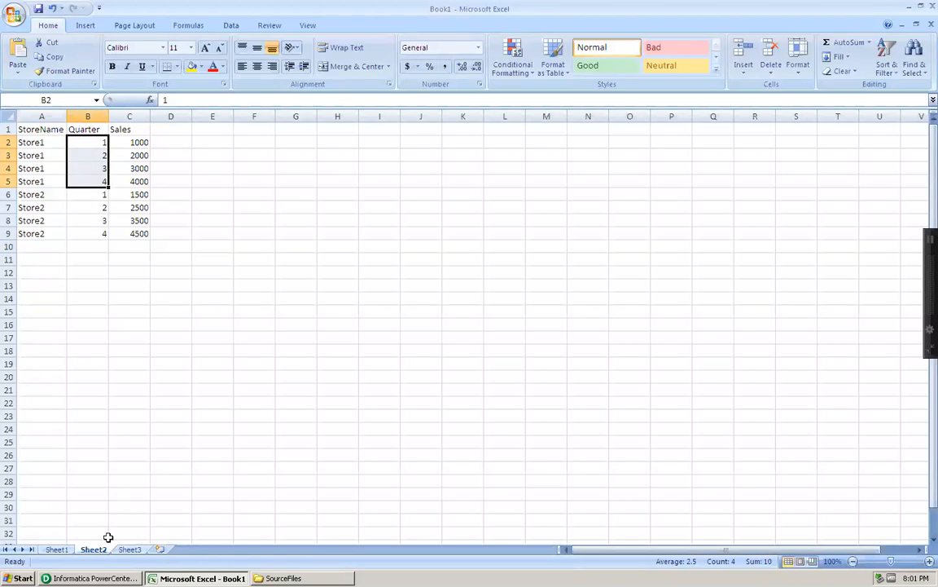
pyautogui.click(89, 577)
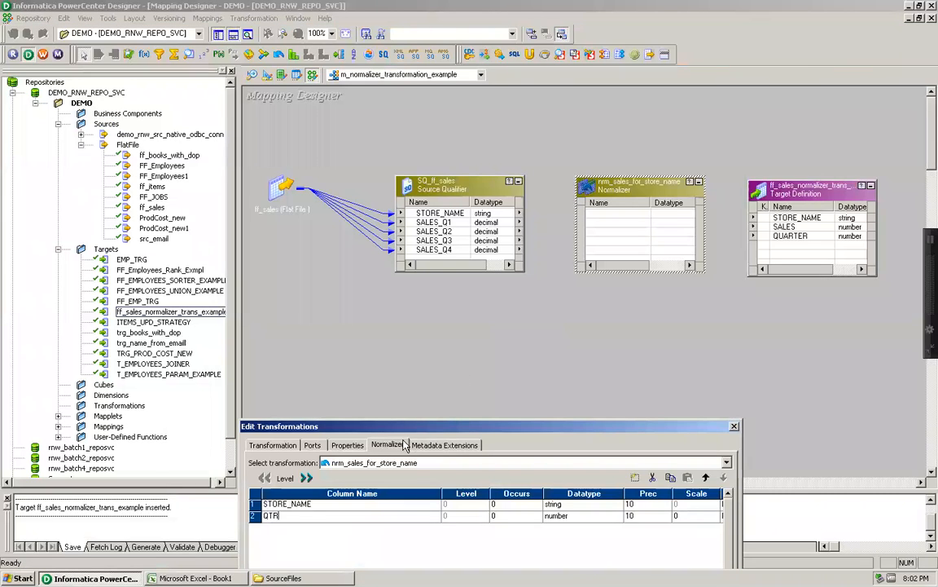
# Set the QTR column to occur 4 times and move the dialog so the whole column definition is in view.
pyautogui.click(522, 516)
pyautogui.click(537, 514)
pyautogui.click(538, 514)
pyautogui.moveTo(597, 426); pyautogui.dragTo(666, 215)
pyautogui.click(322, 304)
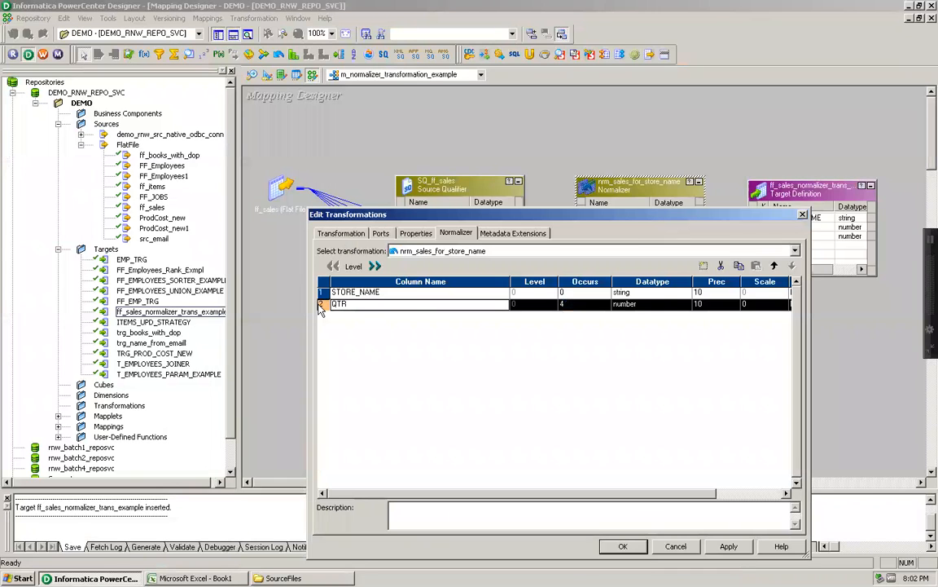
# Examine the Normalizer's input and output ports for STORE_NAME and QTR, comparing them with the column definition.
pyautogui.click(381, 235)
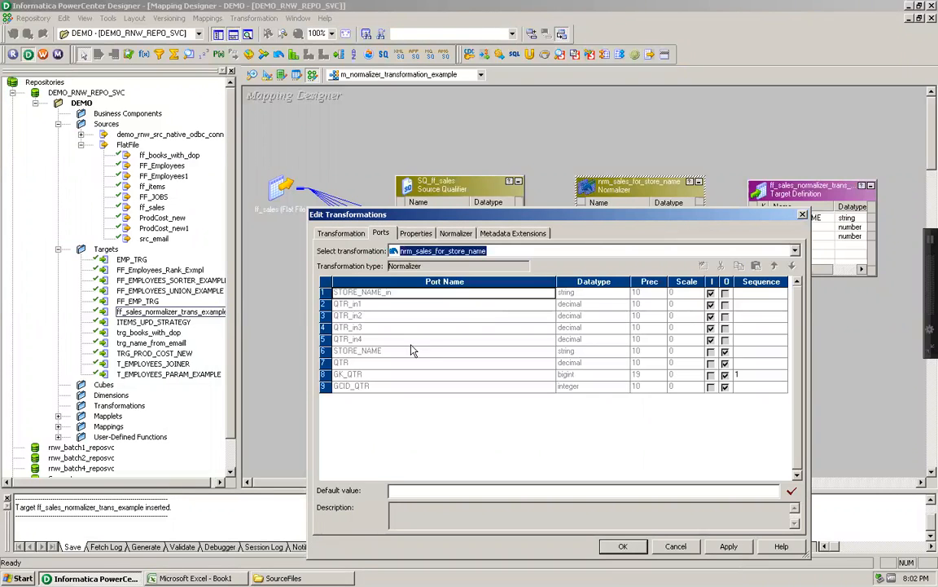
pyautogui.click(353, 351)
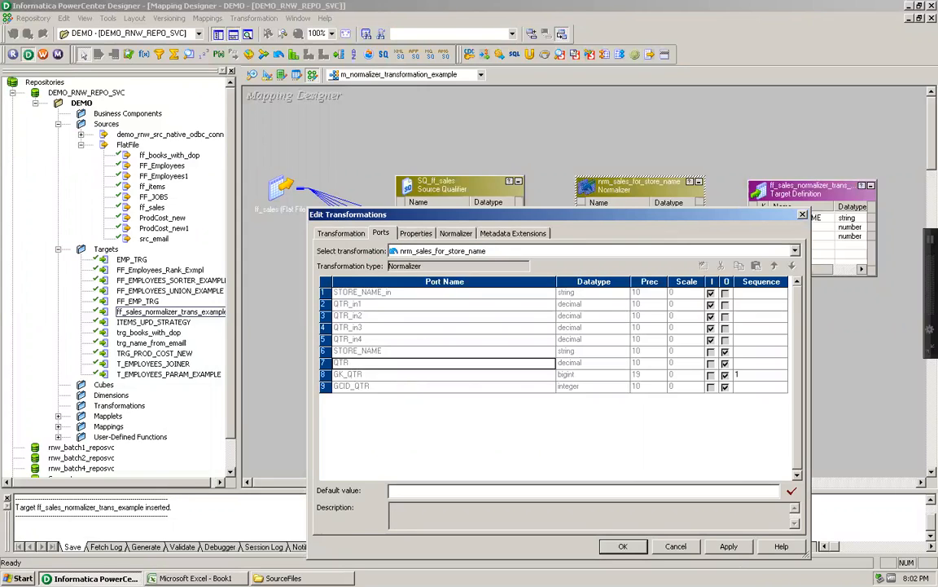
pyautogui.click(725, 364)
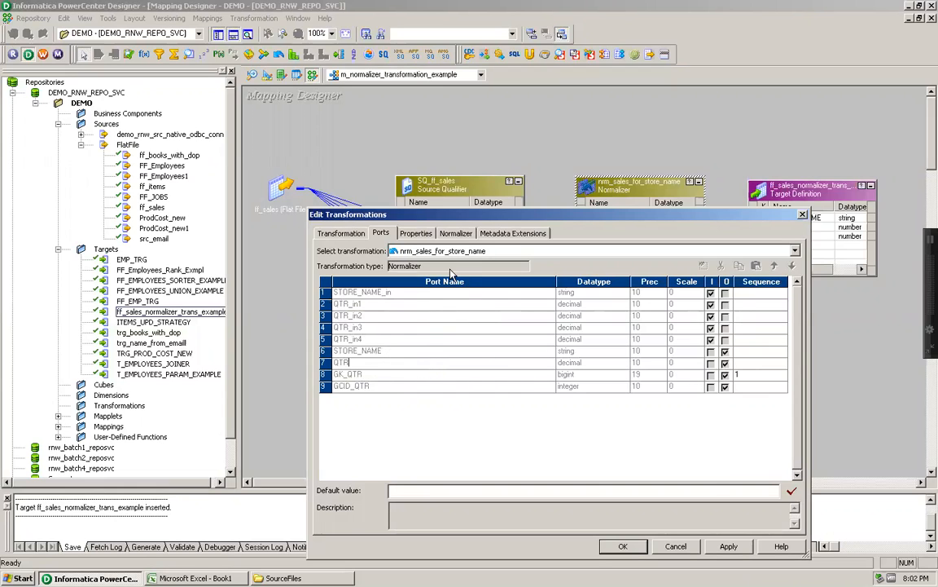
pyautogui.click(455, 233)
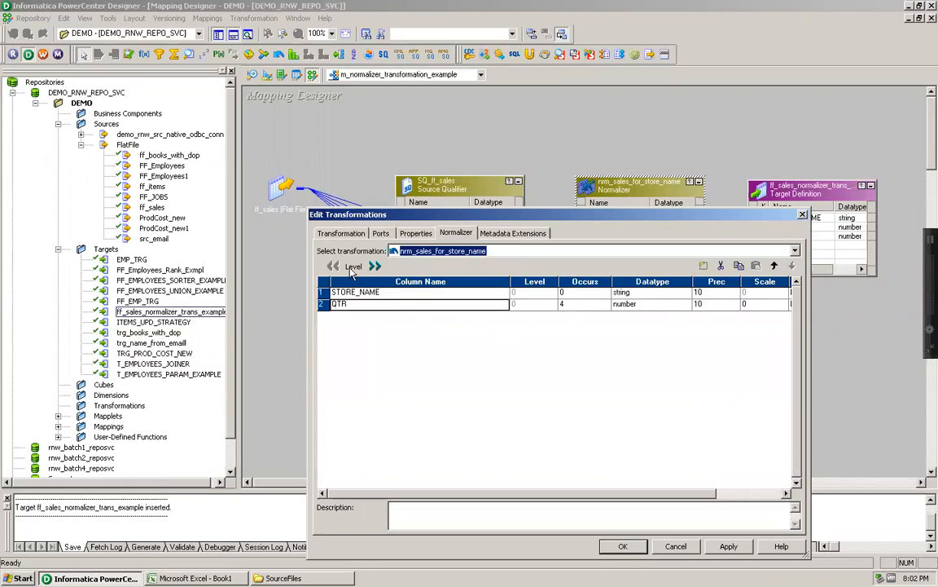
pyautogui.click(380, 234)
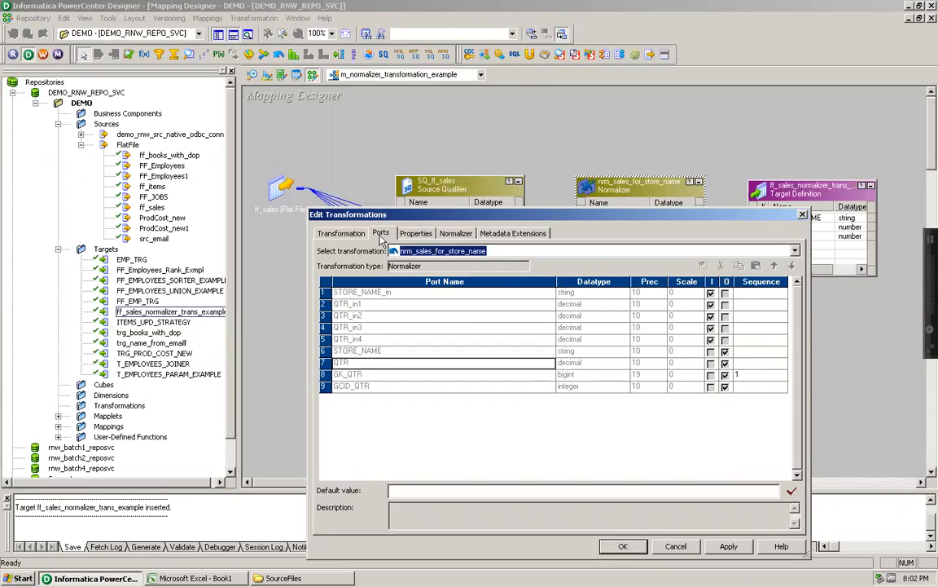
pyautogui.click(323, 292)
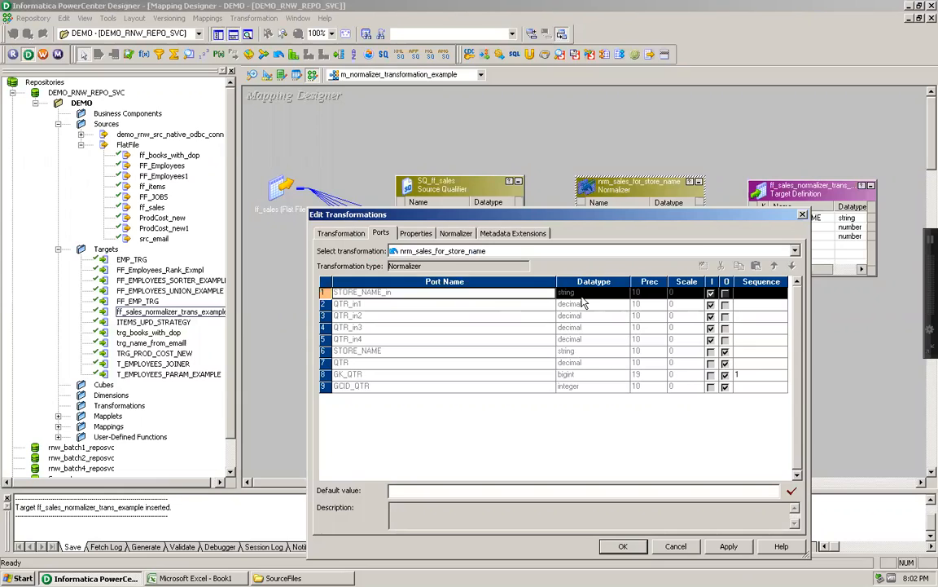
pyautogui.click(364, 363)
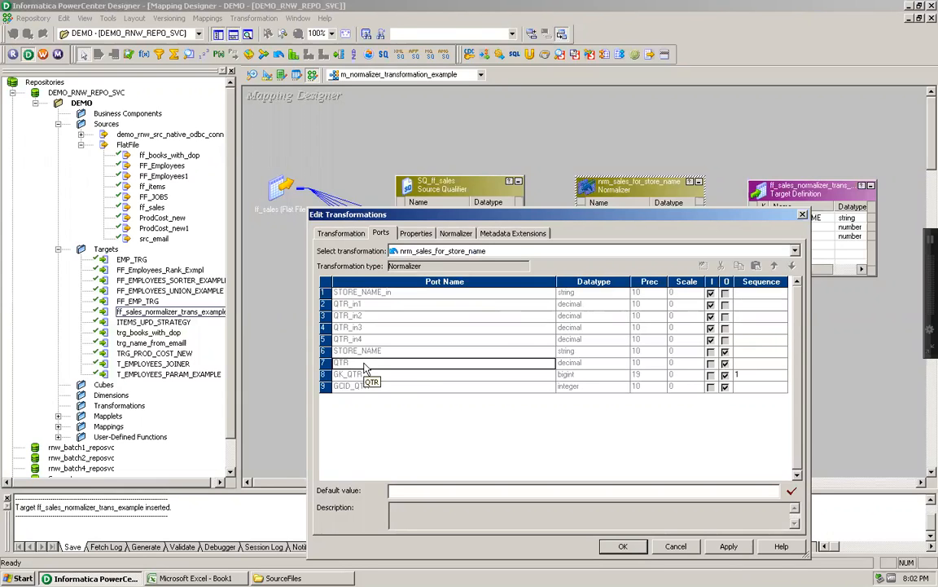
# Compare the QTR column definition with the QTR_in1 to QTR_in4 input ports, and inspect the QTR, GK_QTR and GCID_QTR output ports.
pyautogui.click(456, 234)
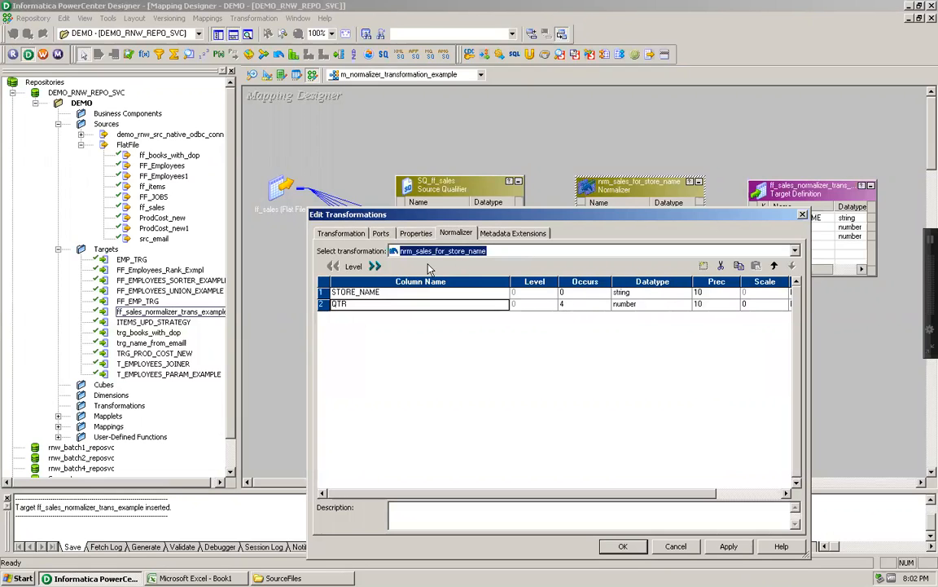
pyautogui.click(381, 234)
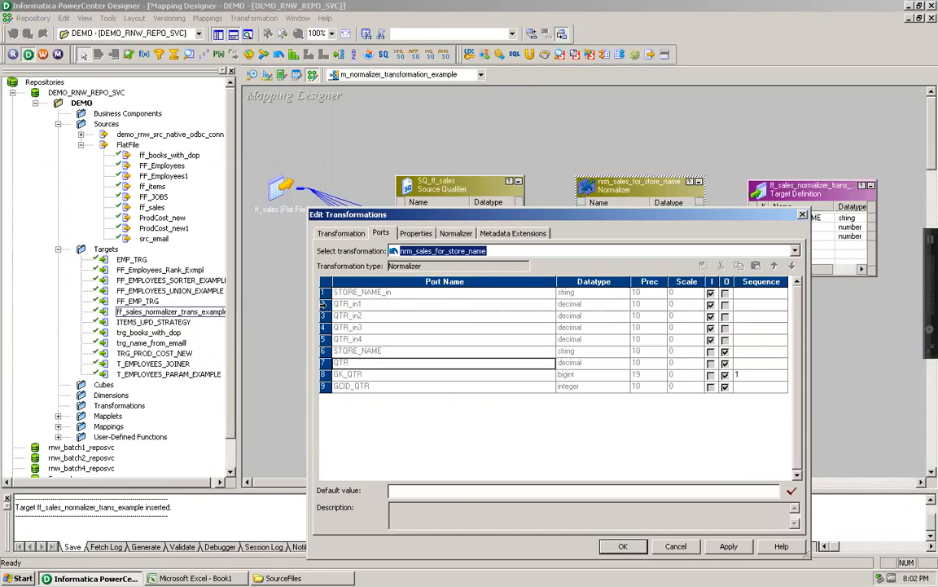
pyautogui.click(322, 304)
pyautogui.click(322, 316)
pyautogui.click(323, 327)
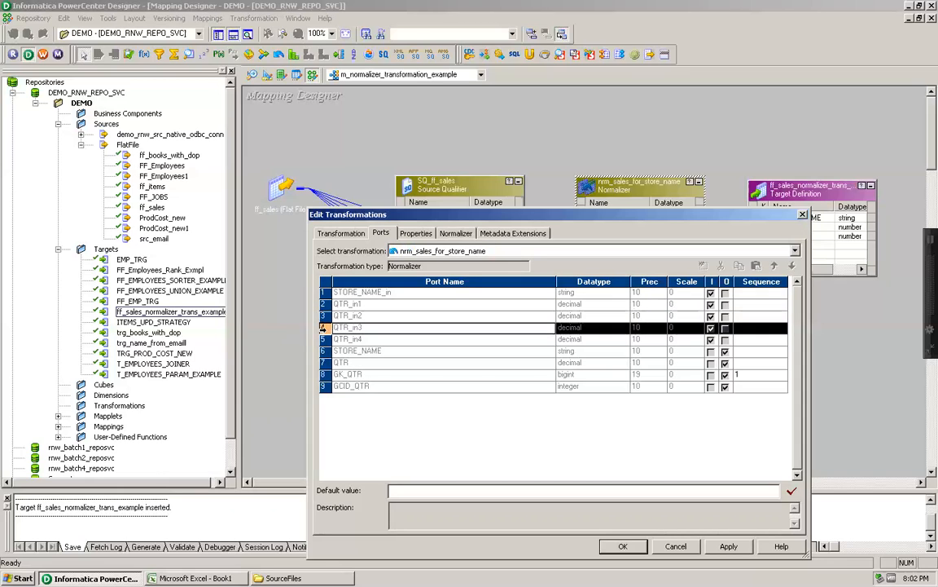
pyautogui.click(322, 339)
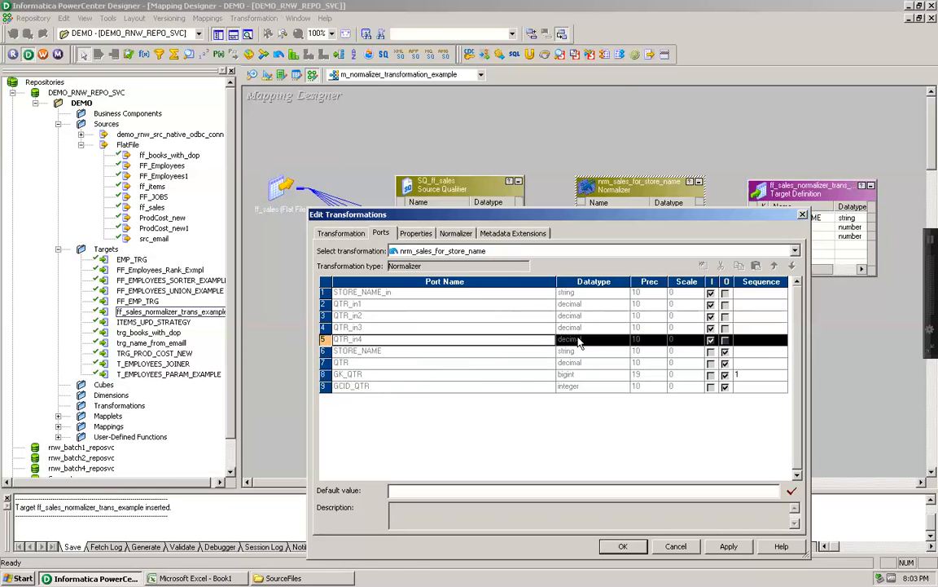
pyautogui.click(346, 363)
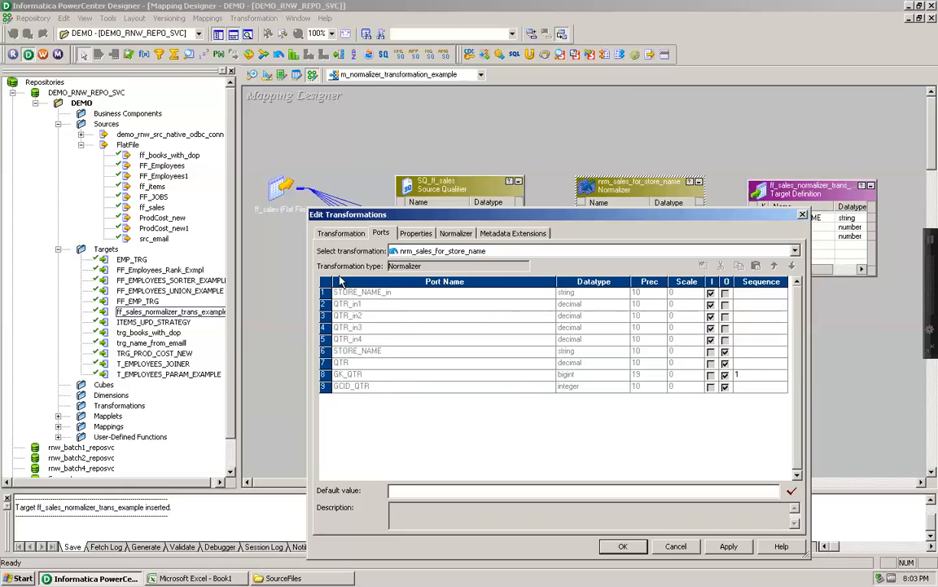
pyautogui.click(324, 386)
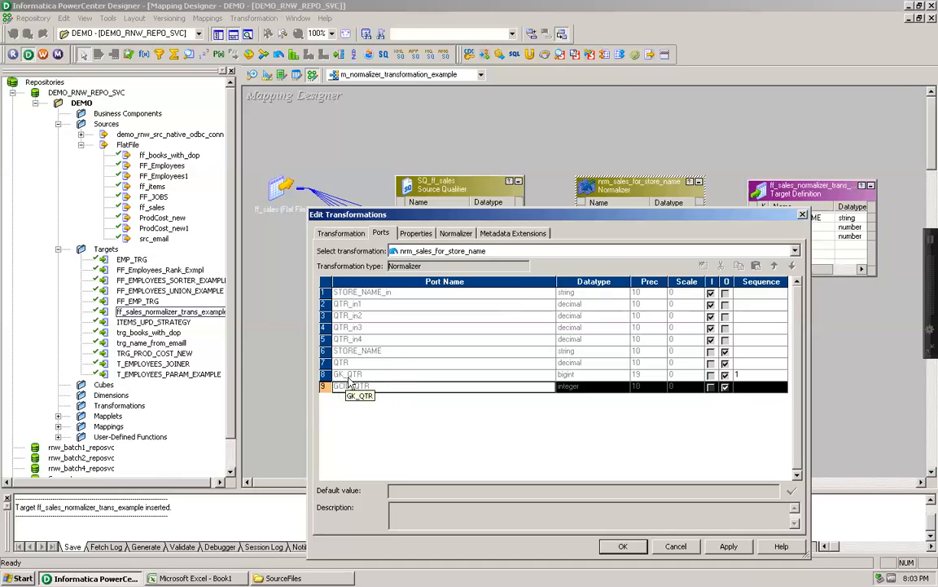
pyautogui.click(738, 383)
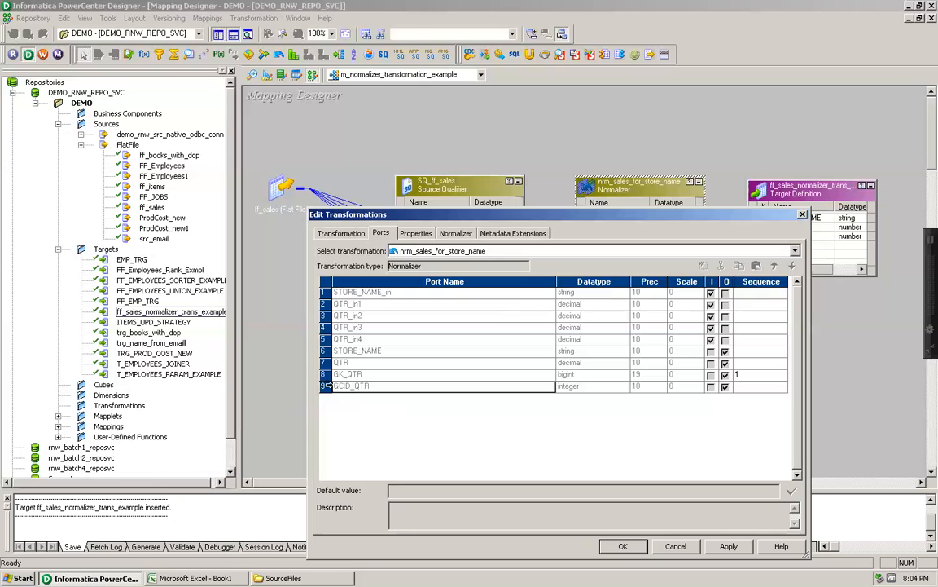
# Read the description of the Normalizer's Reset property and check the sequence setting of the GK_QTR port.
pyautogui.click(414, 235)
pyautogui.click(334, 291)
pyautogui.click(337, 300)
pyautogui.click(337, 291)
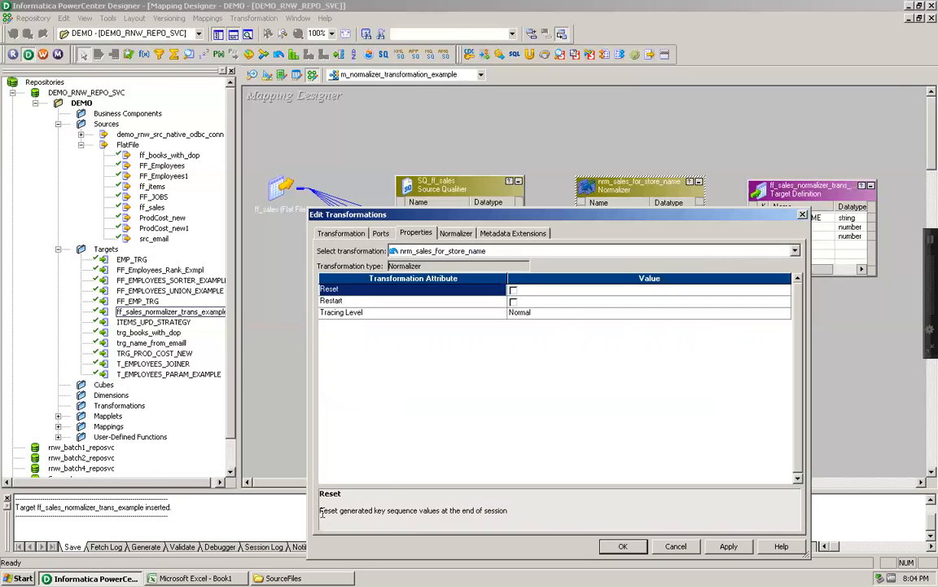
pyautogui.moveTo(525, 509); pyautogui.dragTo(388, 506)
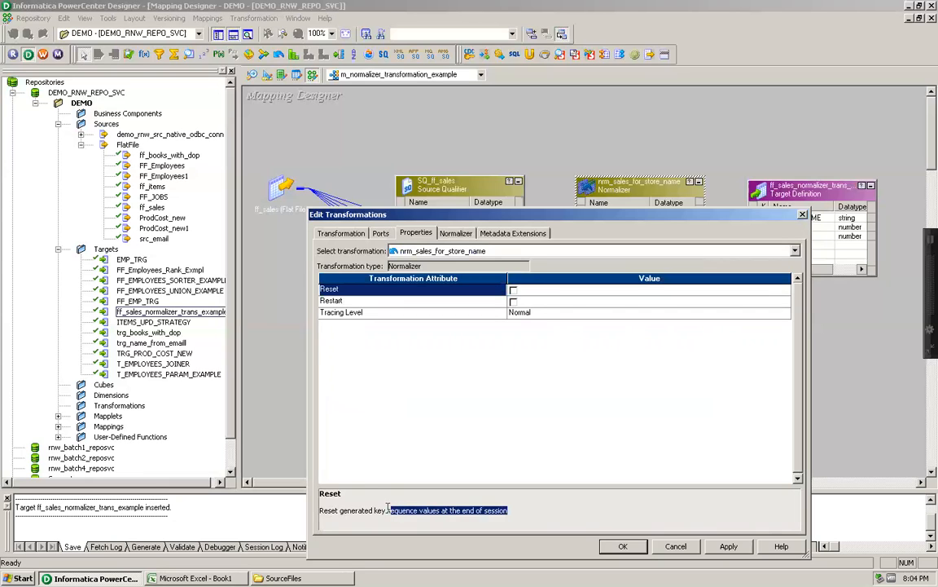
pyautogui.click(382, 234)
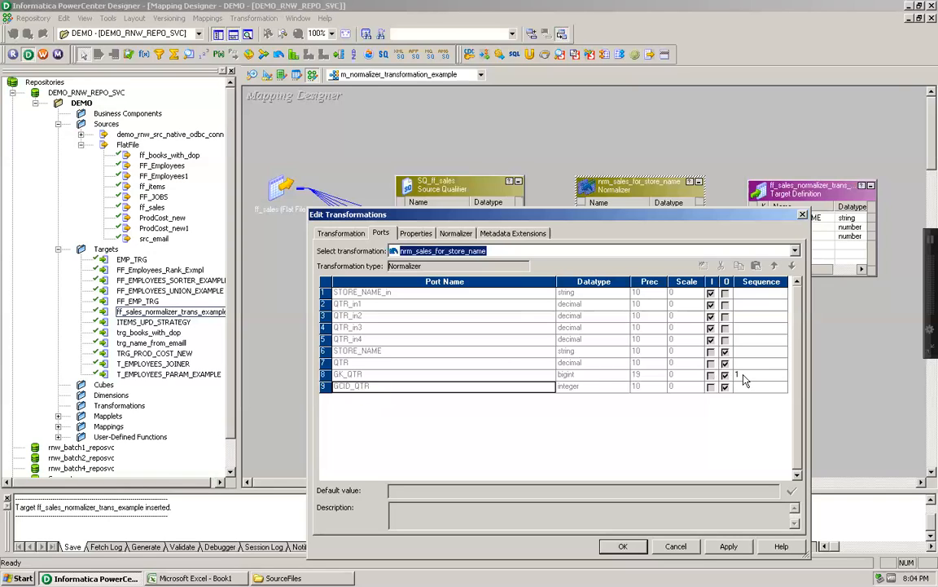
pyautogui.click(346, 374)
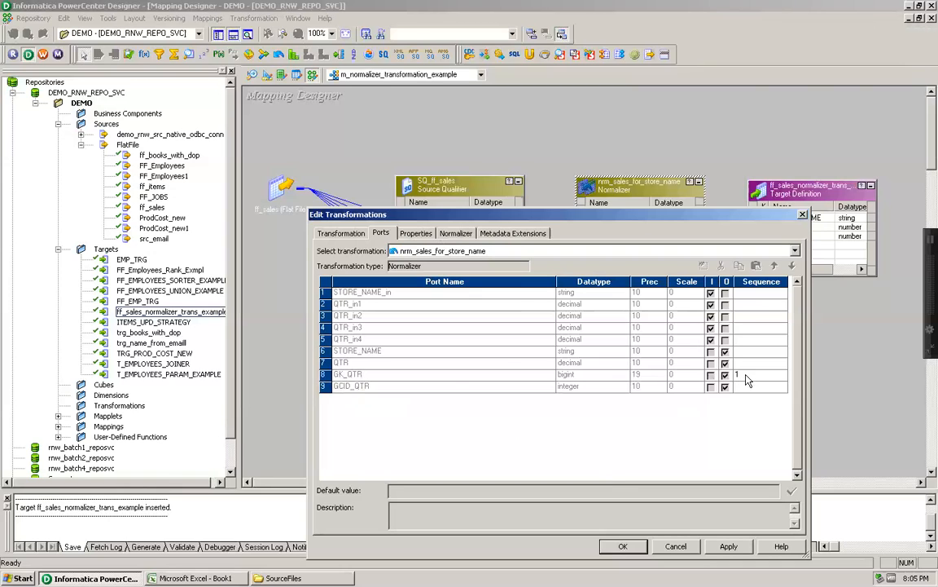
# Enable the Reset and Restart properties of the Normalizer, apply the changes and close the transformation editor.
pyautogui.click(416, 233)
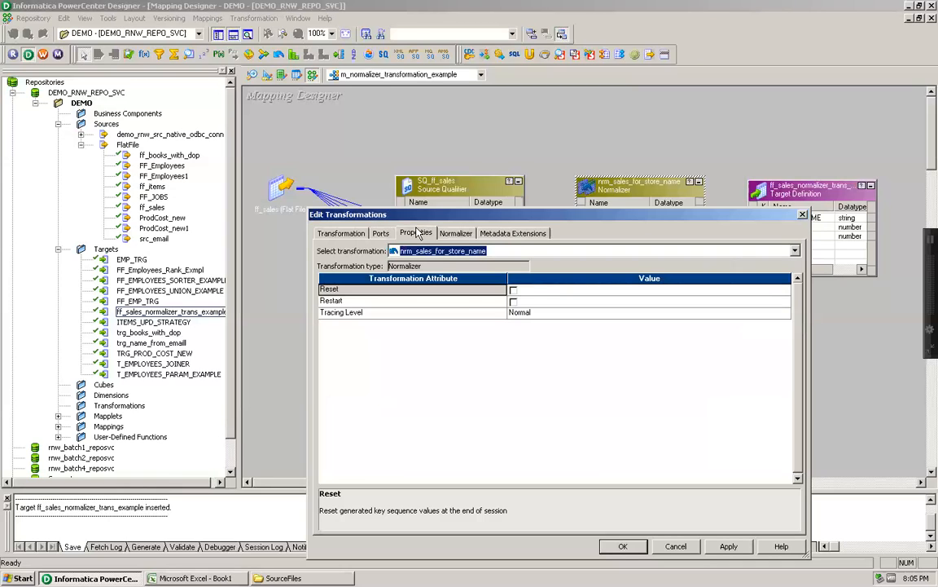
pyautogui.click(514, 292)
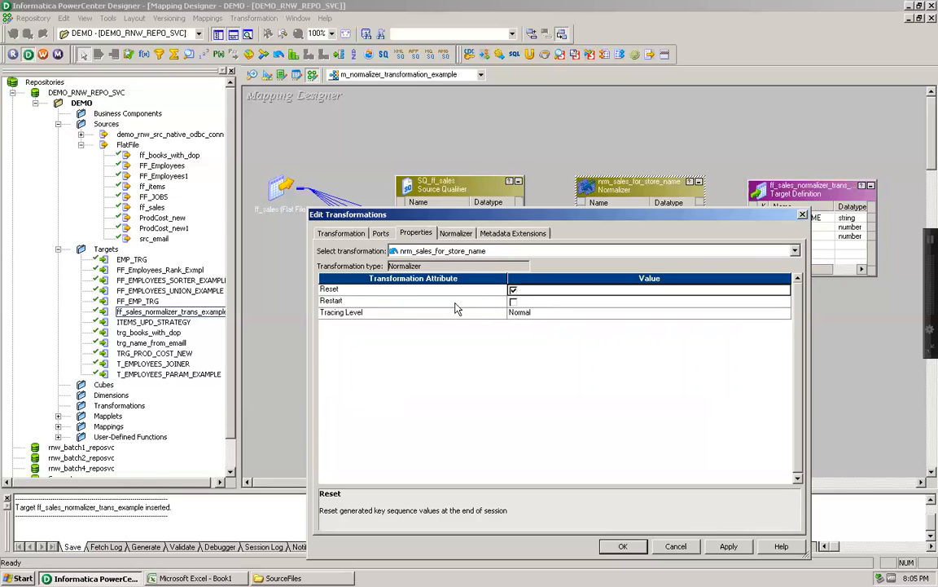
pyautogui.click(372, 301)
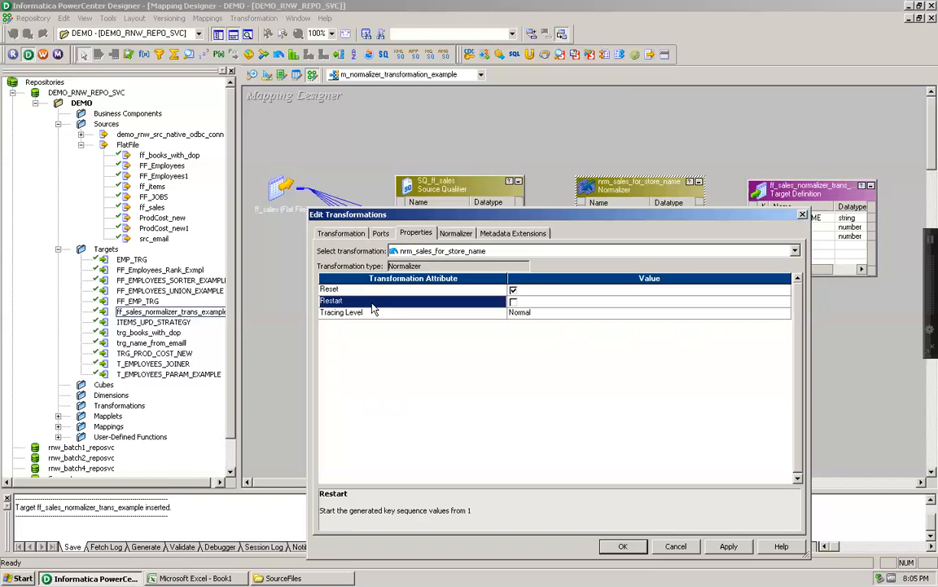
pyautogui.moveTo(356, 511); pyautogui.dragTo(470, 511)
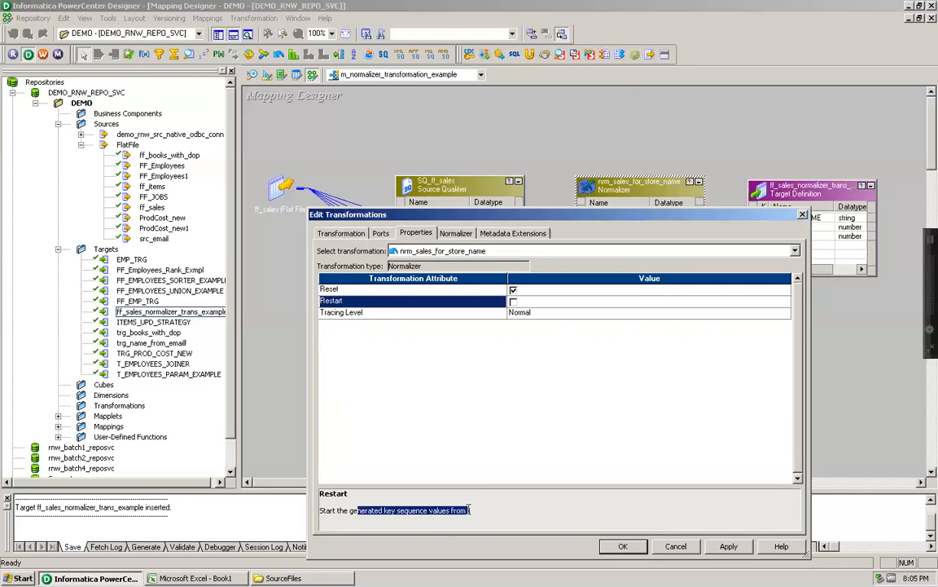
pyautogui.click(476, 510)
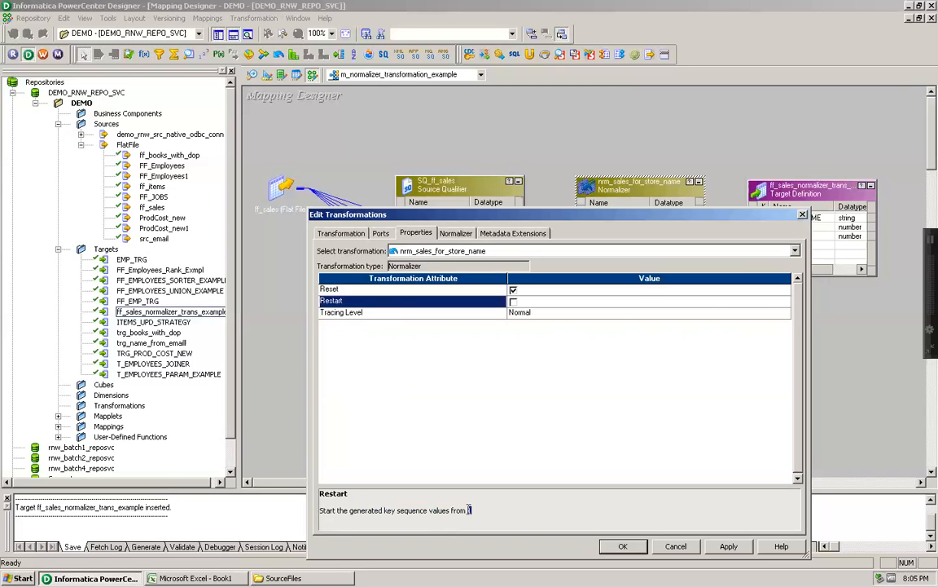
pyautogui.moveTo(469, 510); pyautogui.dragTo(319, 510)
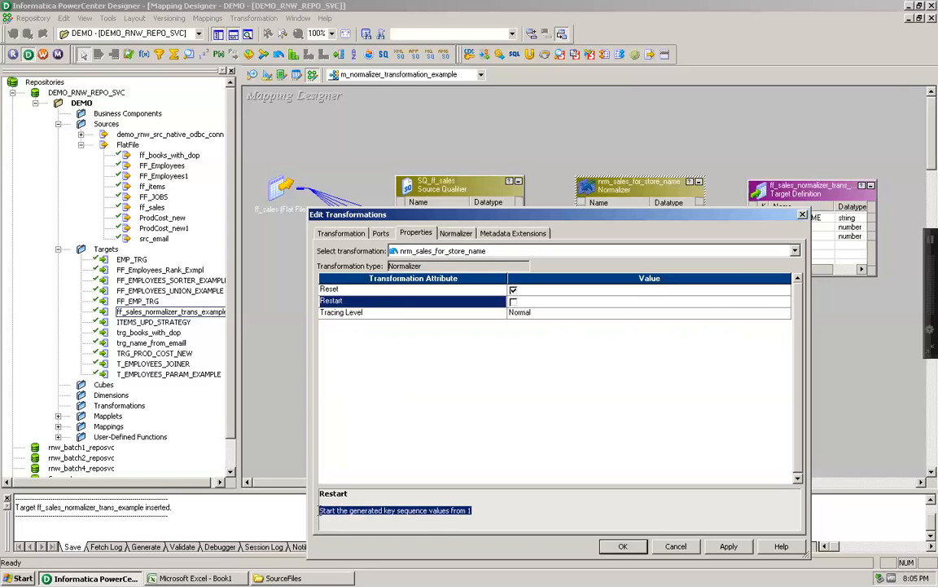
pyautogui.click(514, 301)
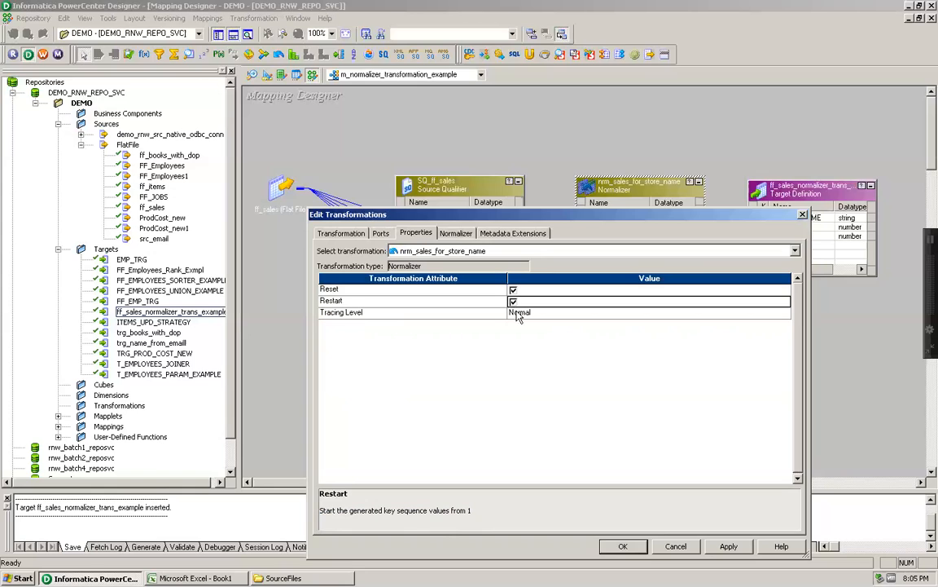
pyautogui.click(727, 546)
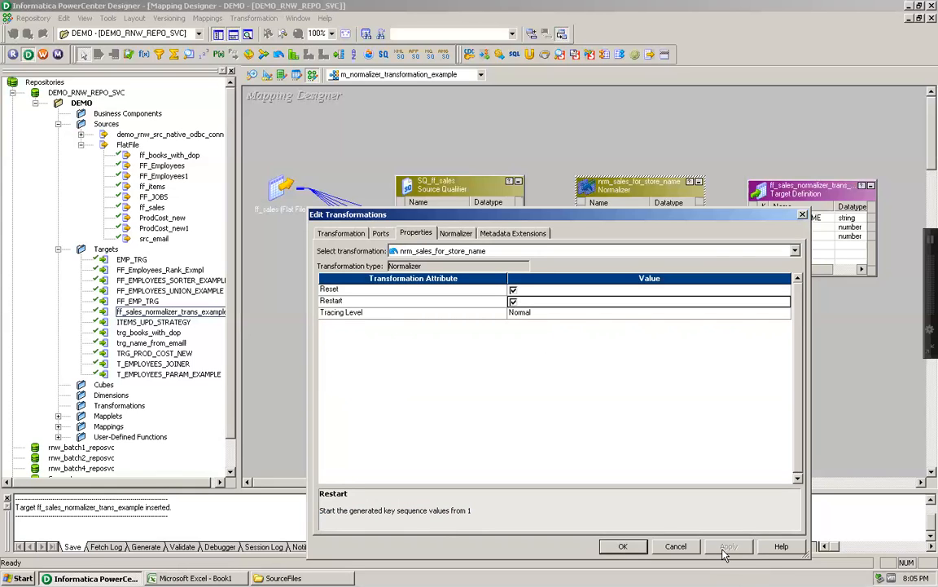
pyautogui.click(618, 545)
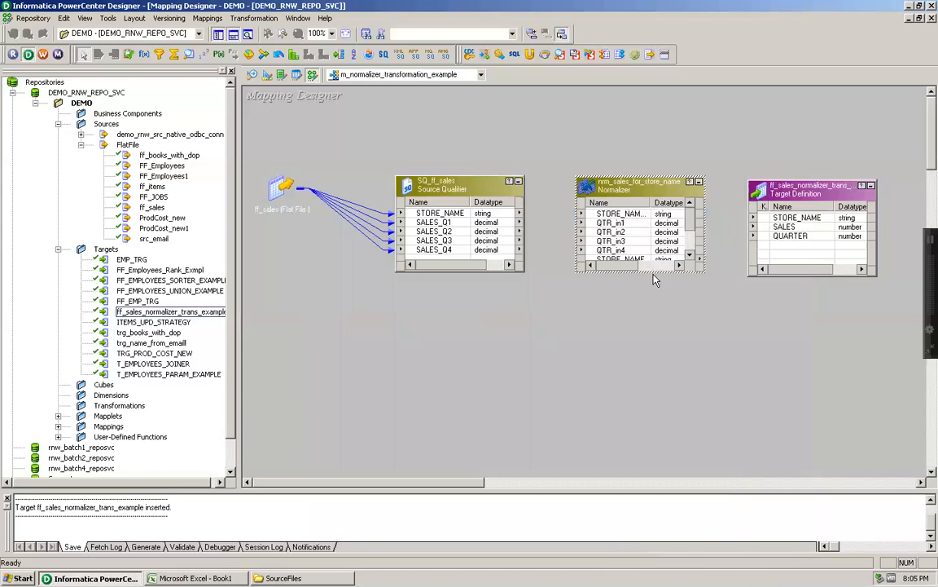
# Enlarge the Normalizer to show all its ports and link STORE_NAME from SQ_ff_sales to STORE_NAME_in.
pyautogui.moveTo(652, 272); pyautogui.dragTo(653, 325)
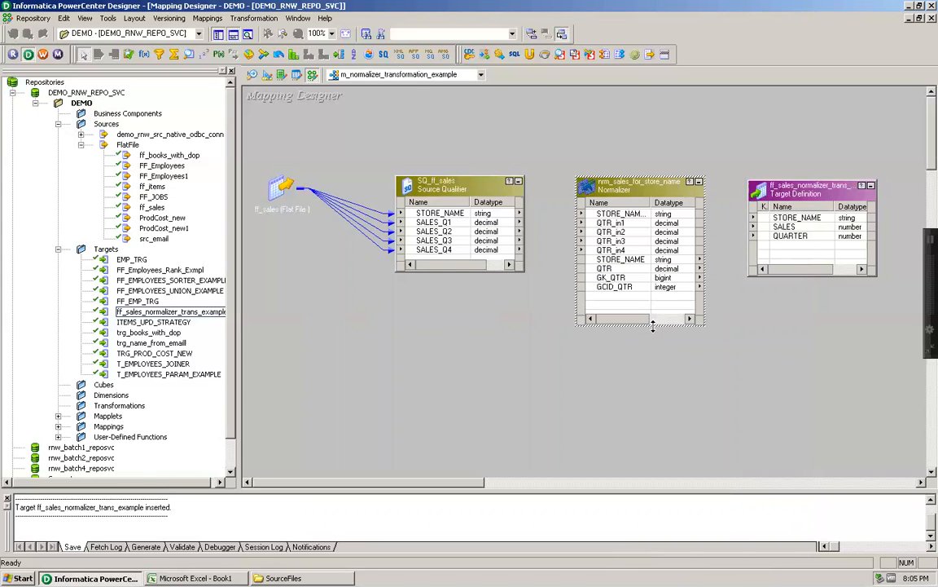
pyautogui.click(454, 215)
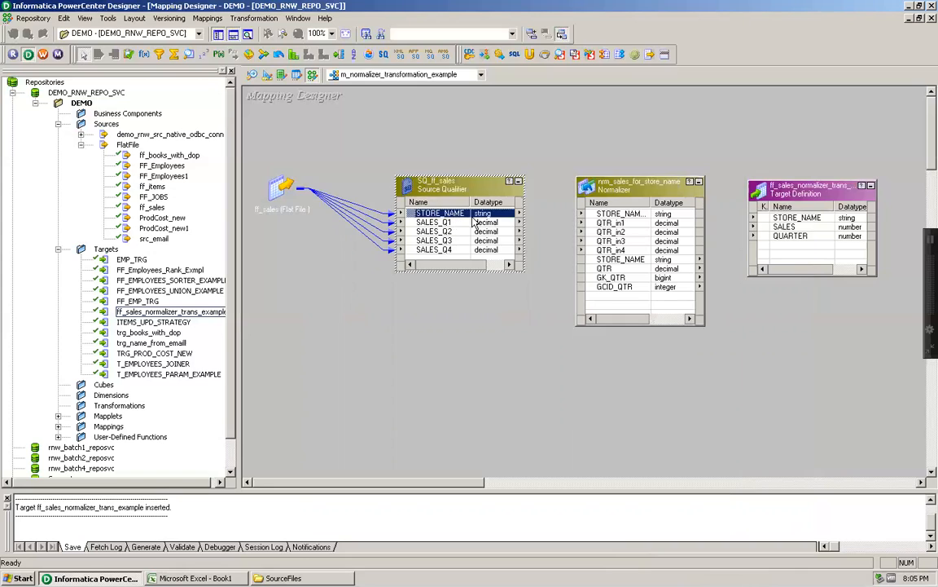
pyautogui.moveTo(493, 213); pyautogui.dragTo(607, 213)
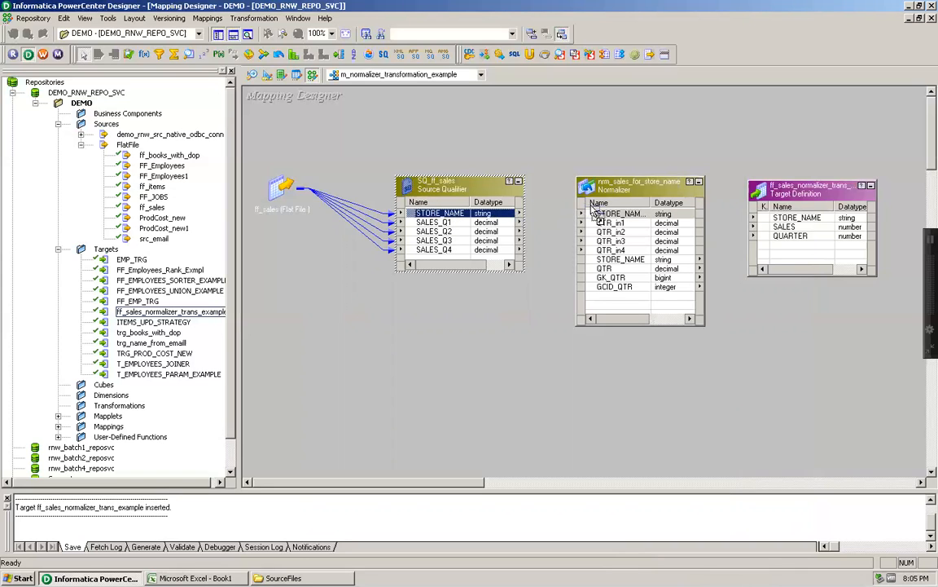
# Link SALES_Q1 through SALES_Q4 from SQ_ff_sales to the Normalizer's QTR_in1 through QTR_in4 ports.
pyautogui.click(437, 223)
pyautogui.hotkey('shift', 'Down')
pyautogui.hotkey('shift', 'Down')
pyautogui.hotkey('shift', 'Down')
pyautogui.moveTo(461, 227); pyautogui.dragTo(461, 245)
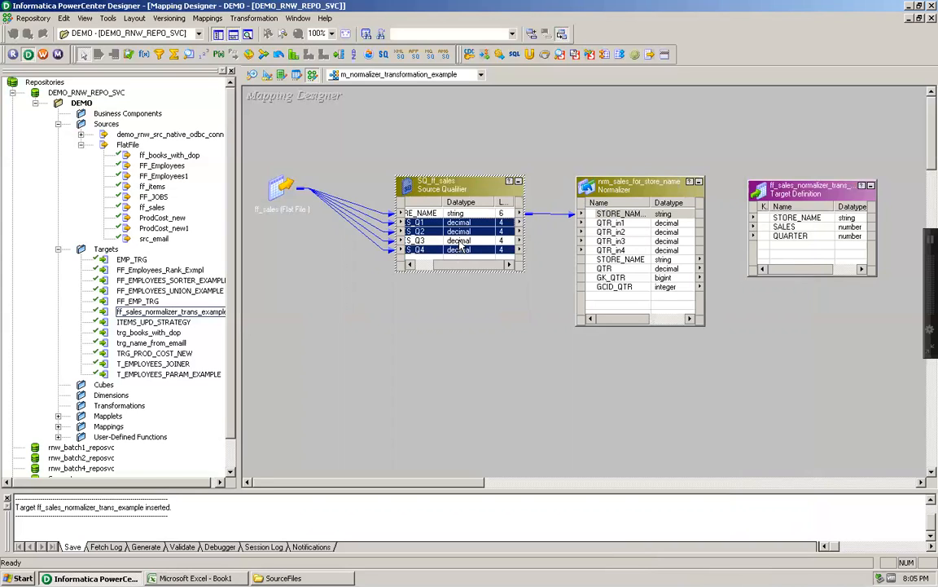
pyautogui.hotkey('shift', 'Up')
pyautogui.keyDown('shift'); pyautogui.click(461, 249); pyautogui.keyUp('shift')
pyautogui.moveTo(461, 249); pyautogui.dragTo(607, 222)
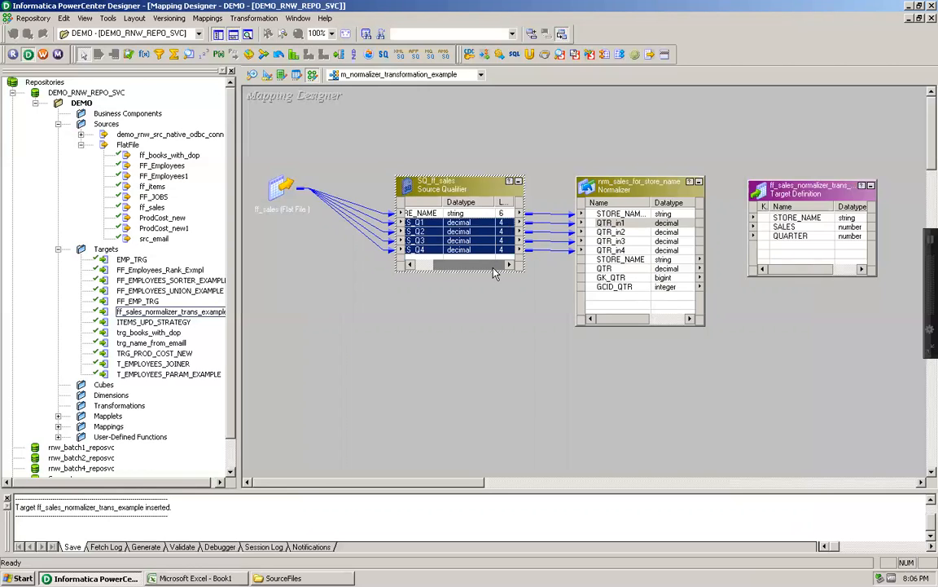
# Rename the QTR column of the nrm_sales_for_store_name Normalizer to SALES.
pyautogui.click(641, 189)
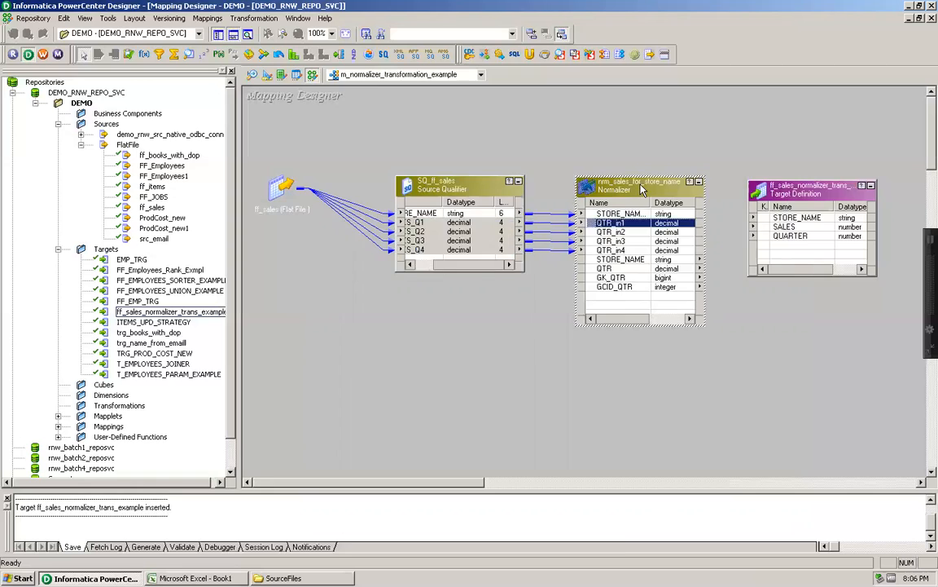
pyautogui.doubleClick(641, 189)
pyautogui.click(380, 233)
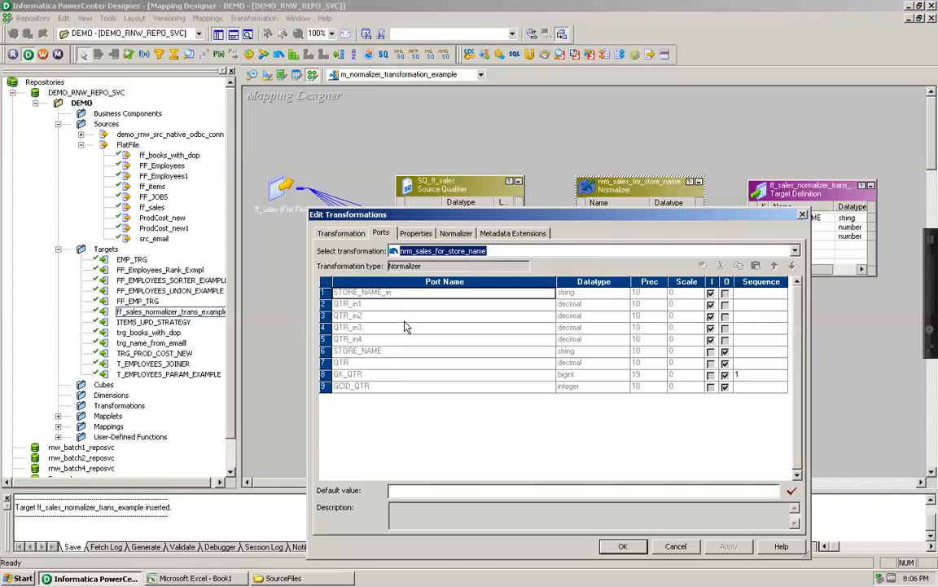
pyautogui.click(456, 235)
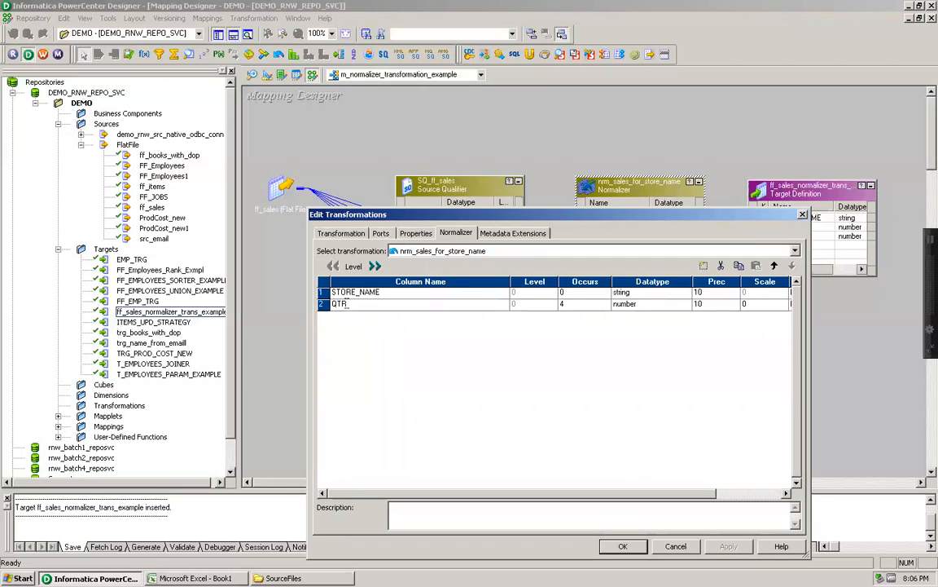
pyautogui.click(352, 304)
pyautogui.write('SALES')
pyautogui.click(499, 422)
# Check the SALES column's remaining attributes and the renamed Normalizer ports, and accept the changes to close the transformation editor.
pyautogui.press('Tab')
pyautogui.press('Tab')
pyautogui.press('Tab')
pyautogui.press('Tab')
pyautogui.press('Tab')
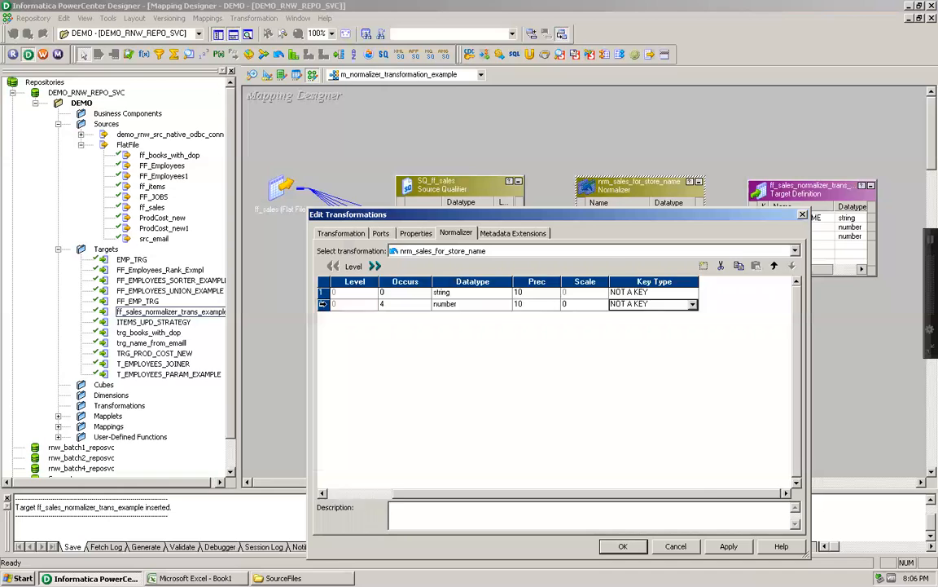
pyautogui.click(376, 266)
pyautogui.click(381, 233)
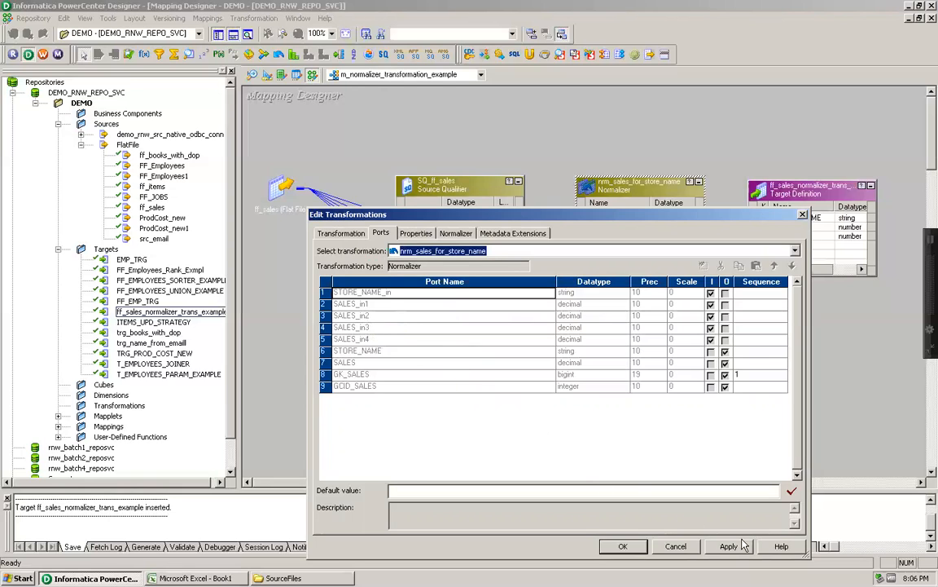
pyautogui.click(622, 546)
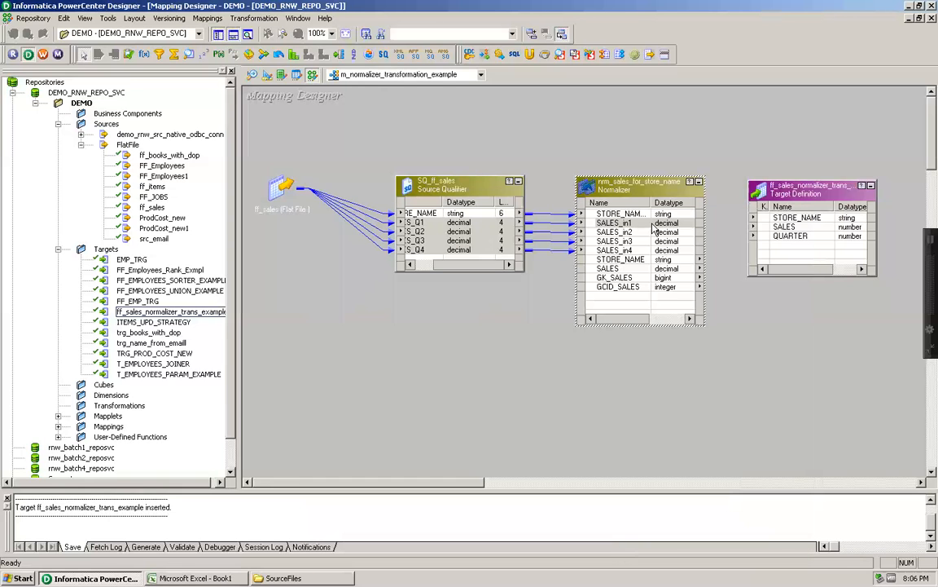
# Bring the SQ_ff_sales port names into view and move the target definition slightly farther from the Normalizer.
pyautogui.moveTo(477, 269); pyautogui.dragTo(439, 270)
pyautogui.moveTo(432, 223); pyautogui.dragTo(432, 249)
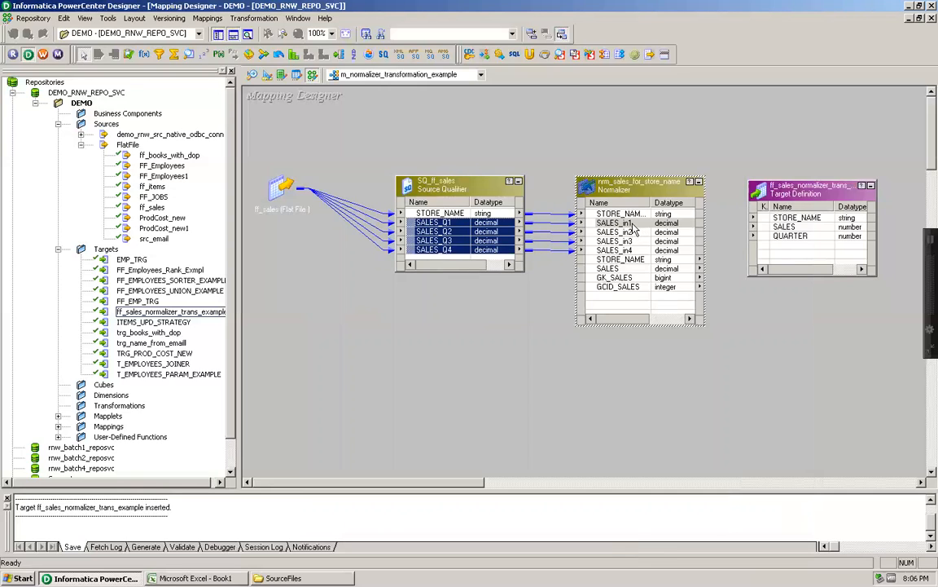
pyautogui.click(625, 269)
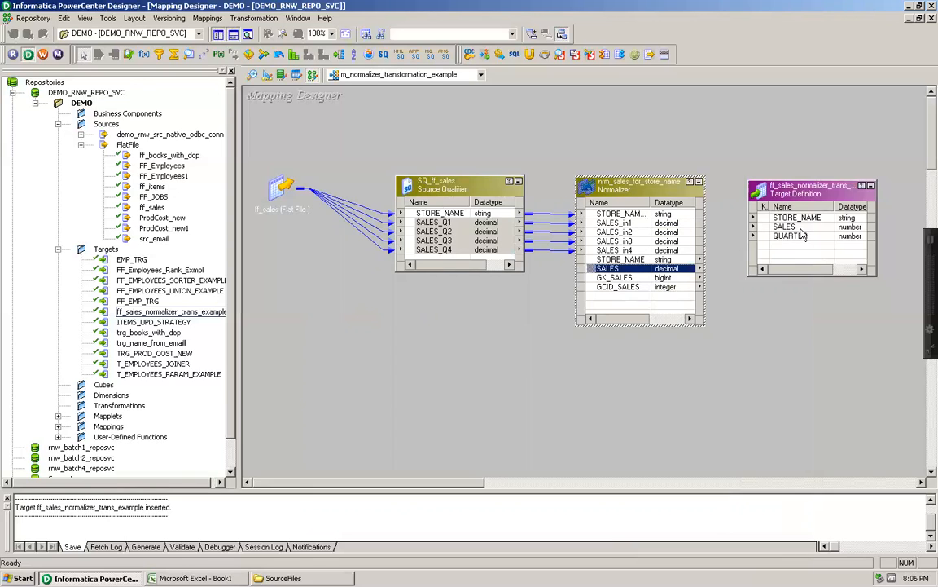
pyautogui.click(819, 198)
pyautogui.moveTo(821, 200); pyautogui.dragTo(832, 208)
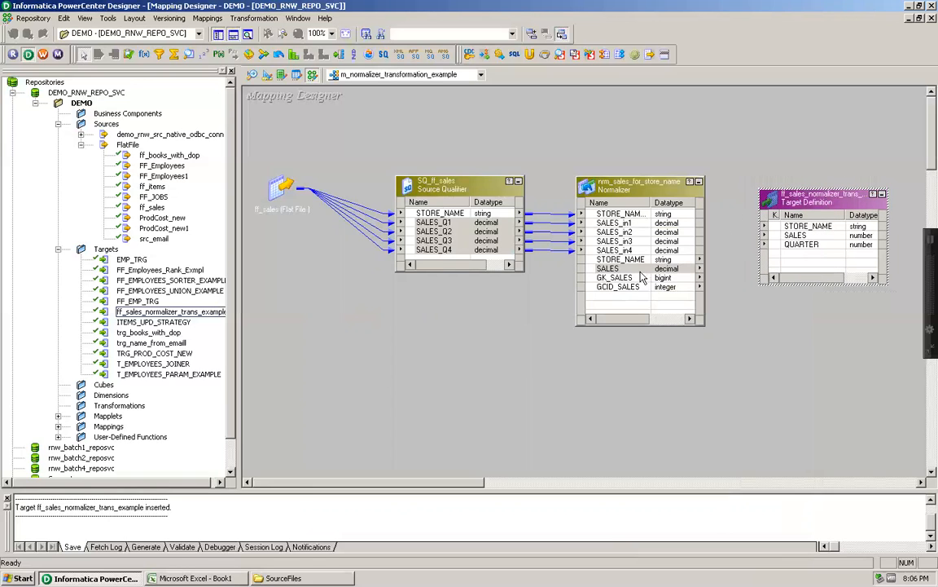
# Link the Normalizer's STORE_NAME and SALES output ports to STORE_NAME and SALES in the target definition.
pyautogui.click(631, 259)
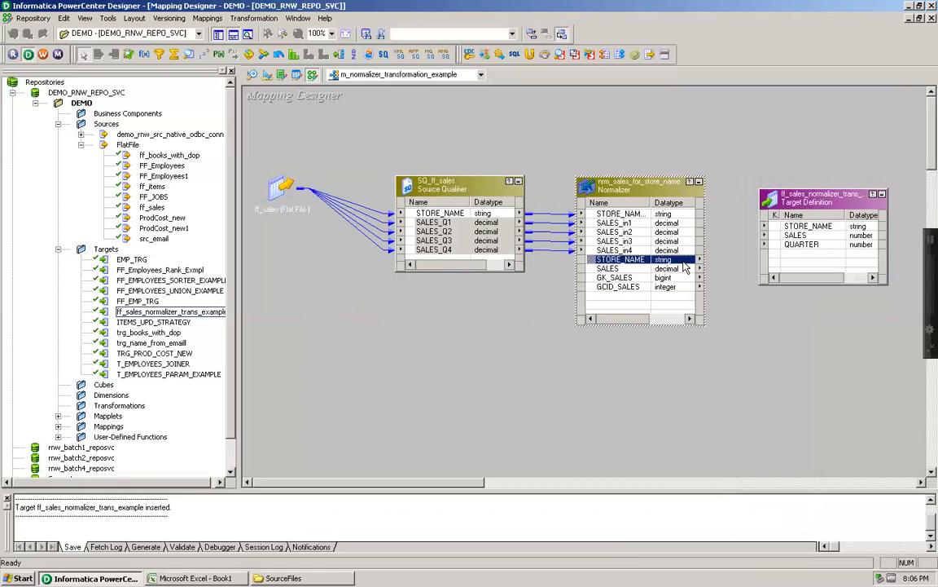
pyautogui.moveTo(624, 255); pyautogui.dragTo(786, 232)
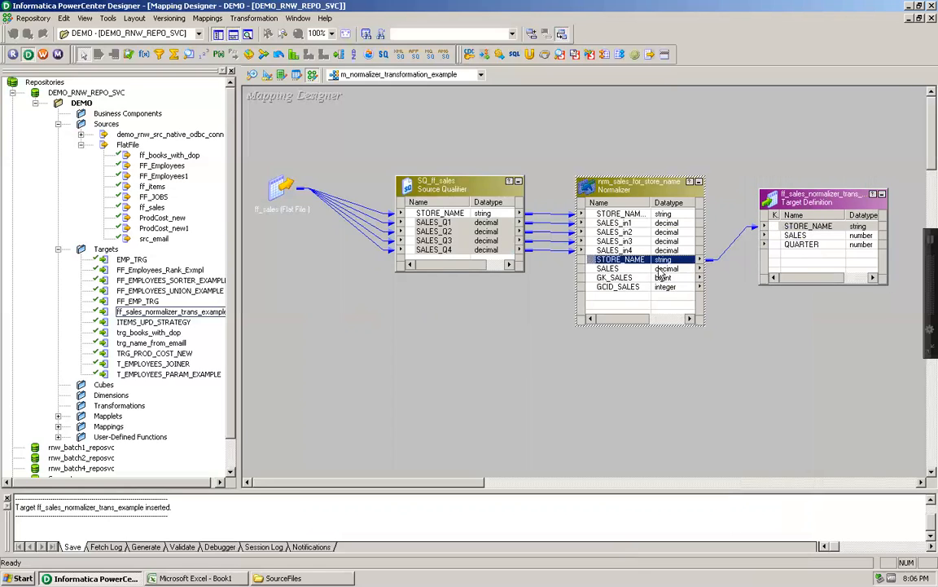
pyautogui.click(682, 270)
pyautogui.moveTo(685, 270); pyautogui.dragTo(781, 238)
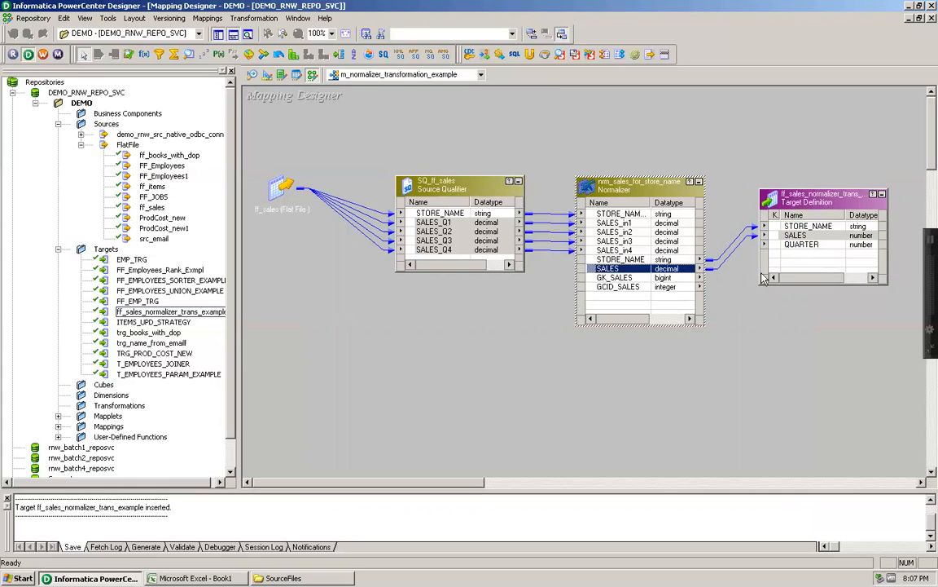
# Link the Normalizer's GCID_SALES port to the target's QUARTER port and save the mapping.
pyautogui.click(804, 247)
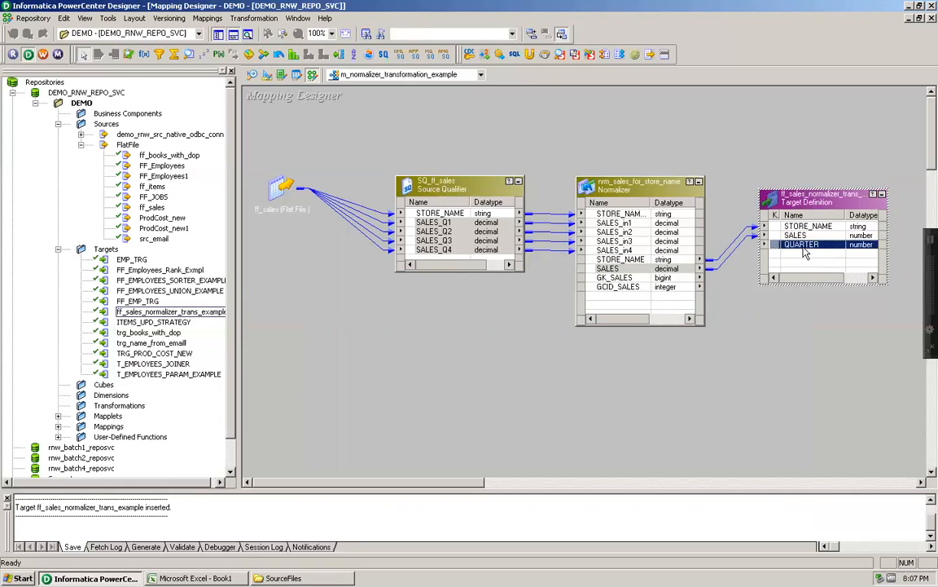
pyautogui.click(634, 290)
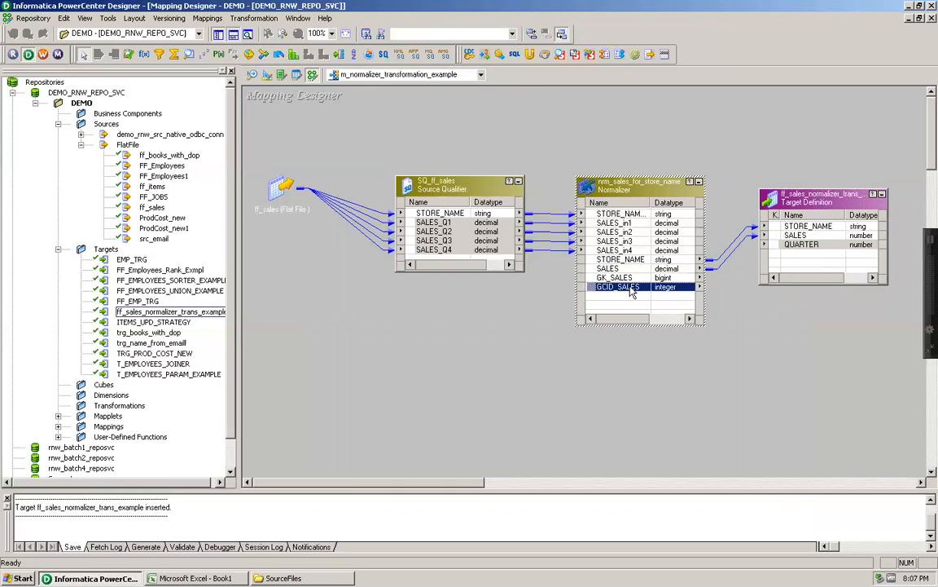
pyautogui.moveTo(632, 290); pyautogui.dragTo(797, 245)
pyautogui.click(622, 280)
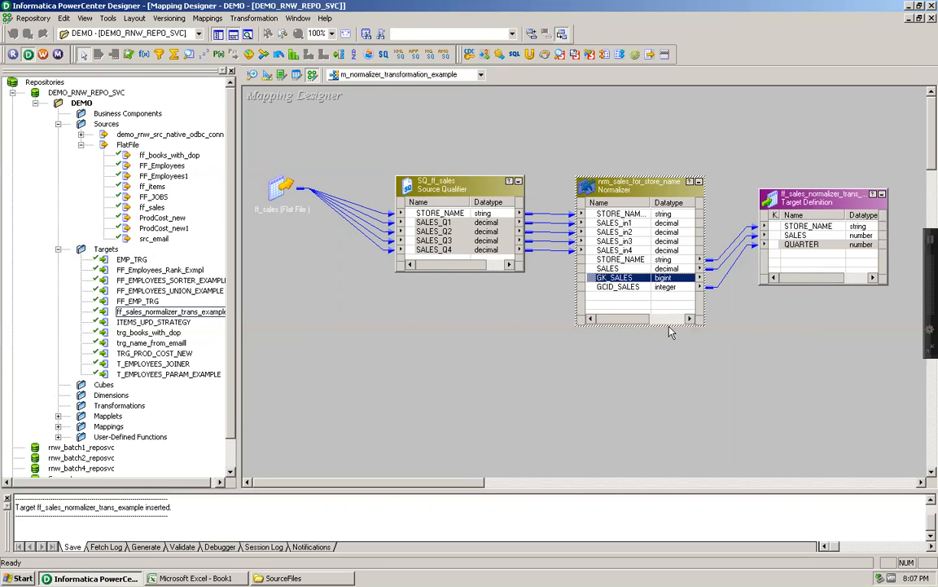
pyautogui.hotkey('ctrl', 's')
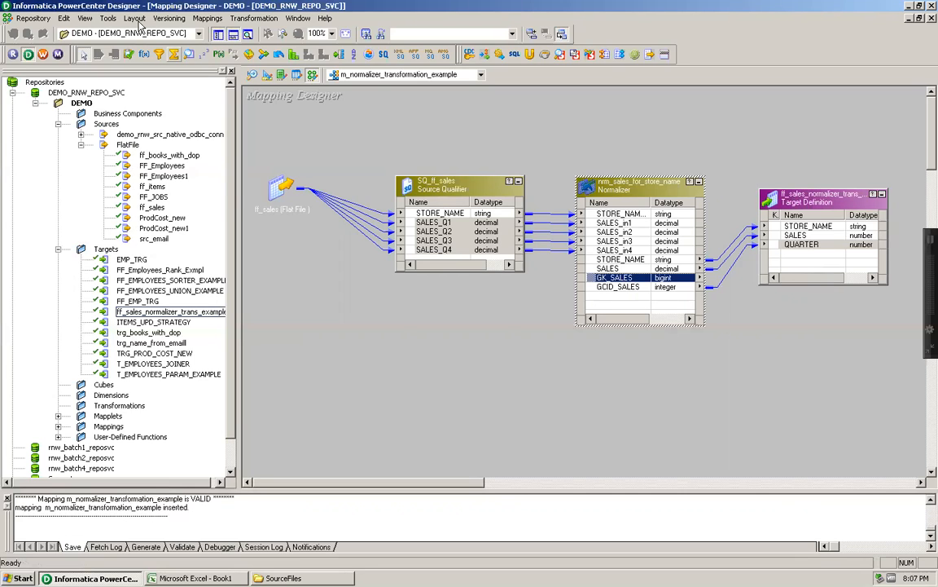
# Generate a workflow with a session from the m_normalizer_transformation_example mapping, accepting the wizard's proposed settings.
pyautogui.click(207, 18)
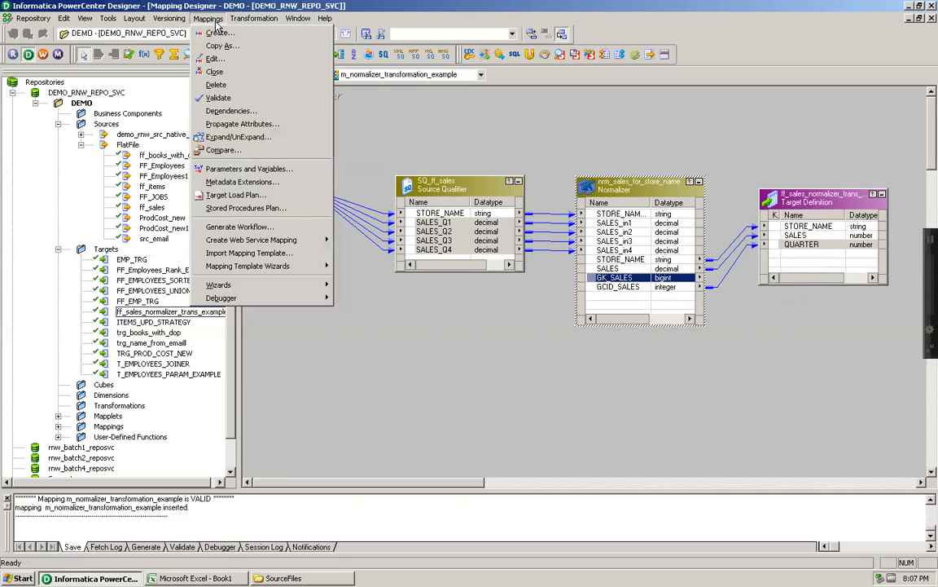
pyautogui.click(236, 227)
pyautogui.click(565, 454)
pyautogui.click(565, 454)
pyautogui.click(565, 453)
pyautogui.click(565, 453)
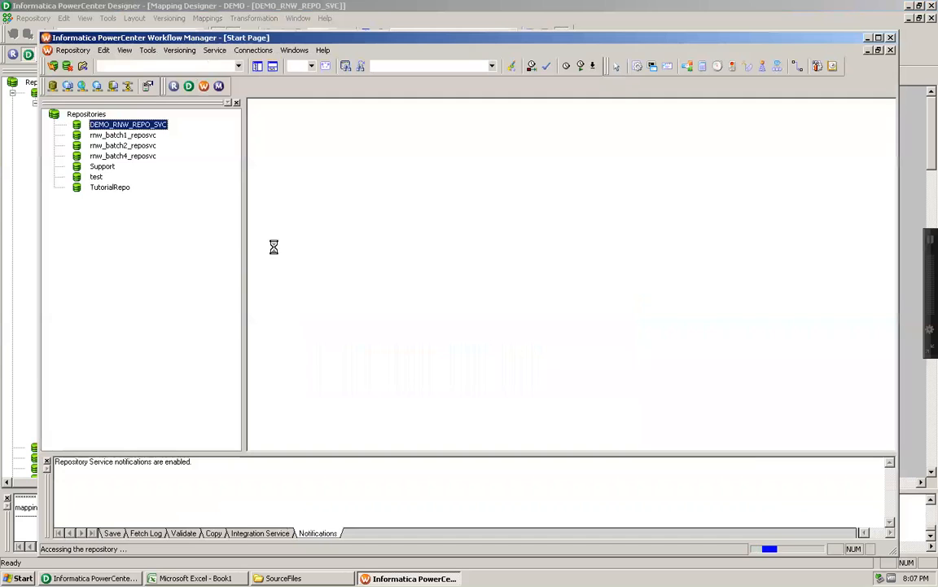
# In Workflow Manager, open wf_m_normalizer_transformation_example in the Workflow Designer and open its session for editing.
pyautogui.doubleClick(265, 39)
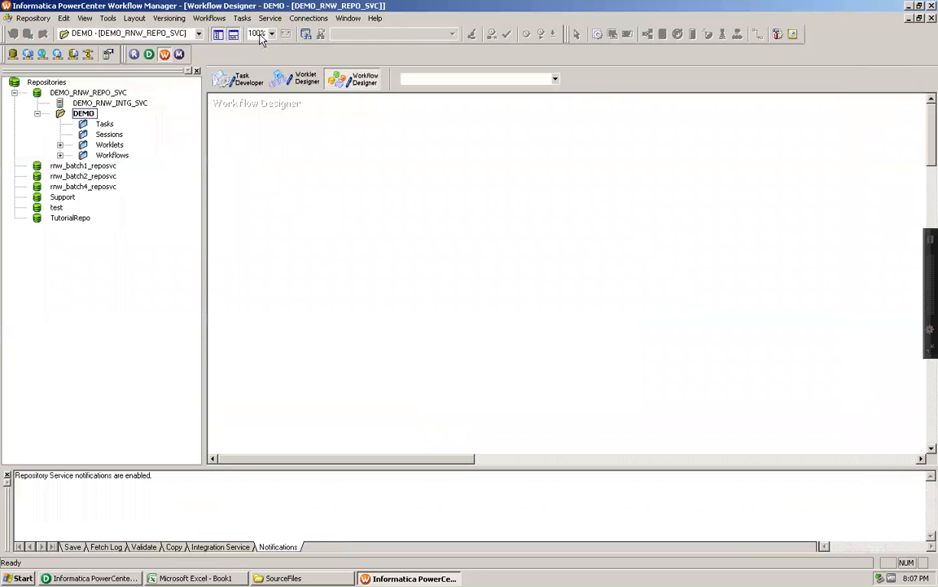
pyautogui.click(60, 155)
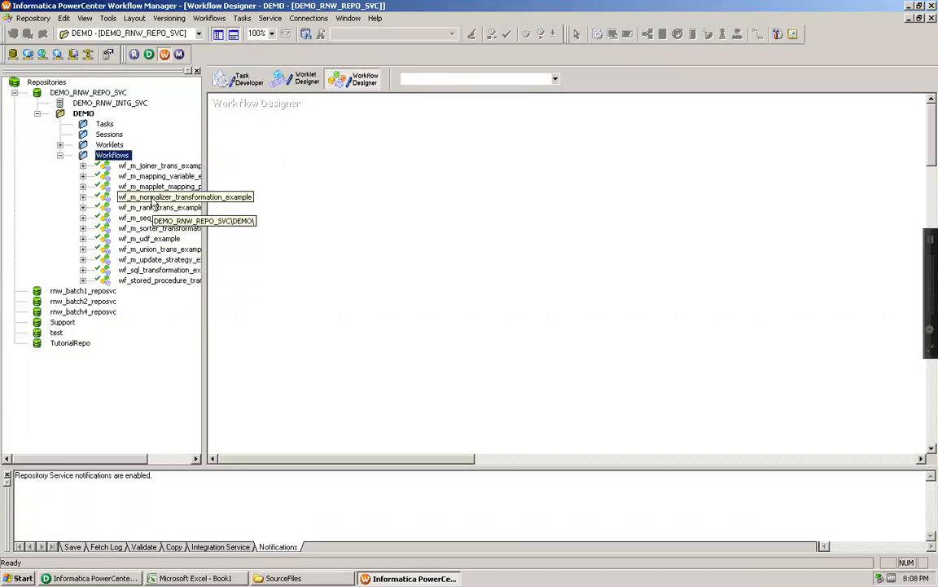
pyautogui.moveTo(153, 197); pyautogui.dragTo(390, 193)
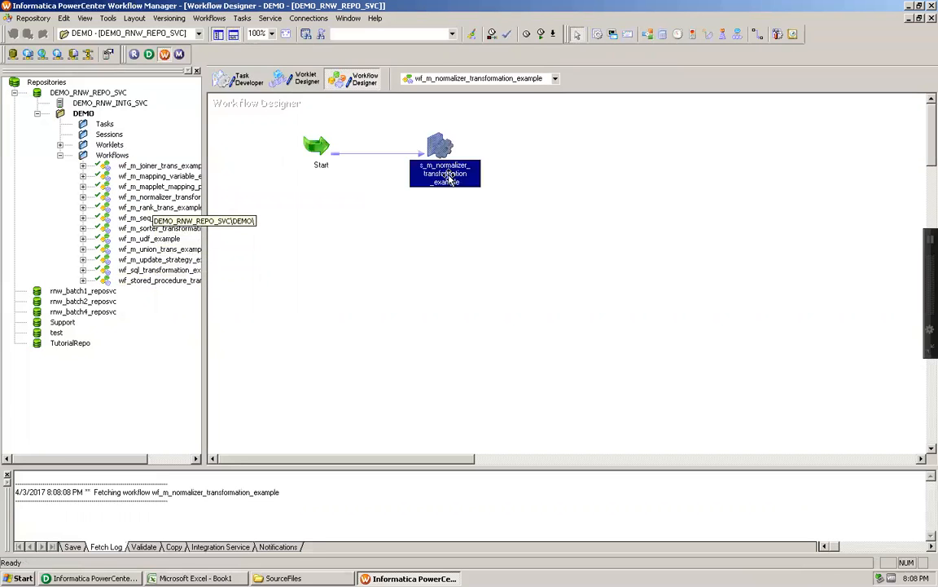
pyautogui.doubleClick(442, 148)
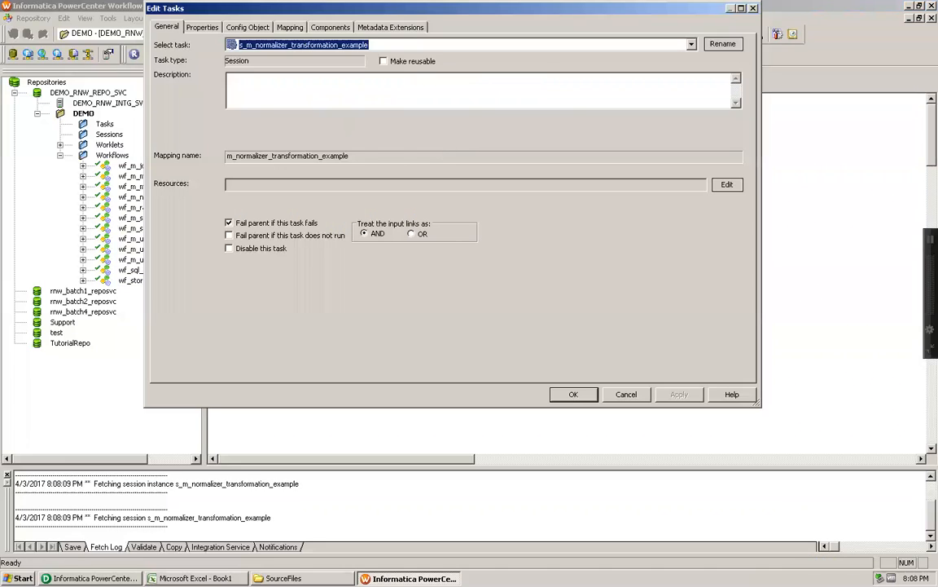
# Check the $Source and $Target connection value properties of the s_m_normalizer_transformation_example session.
pyautogui.click(204, 28)
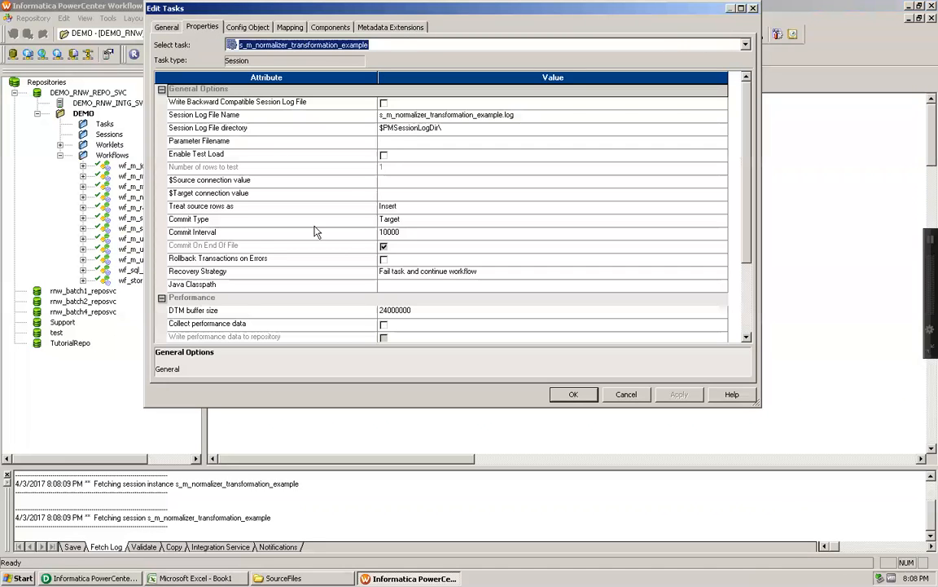
pyautogui.click(269, 183)
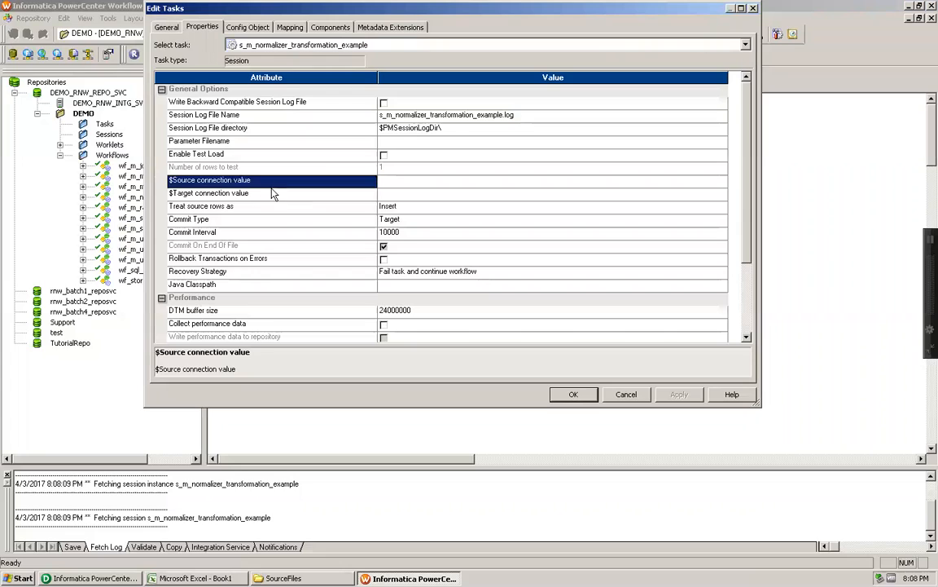
pyautogui.click(273, 196)
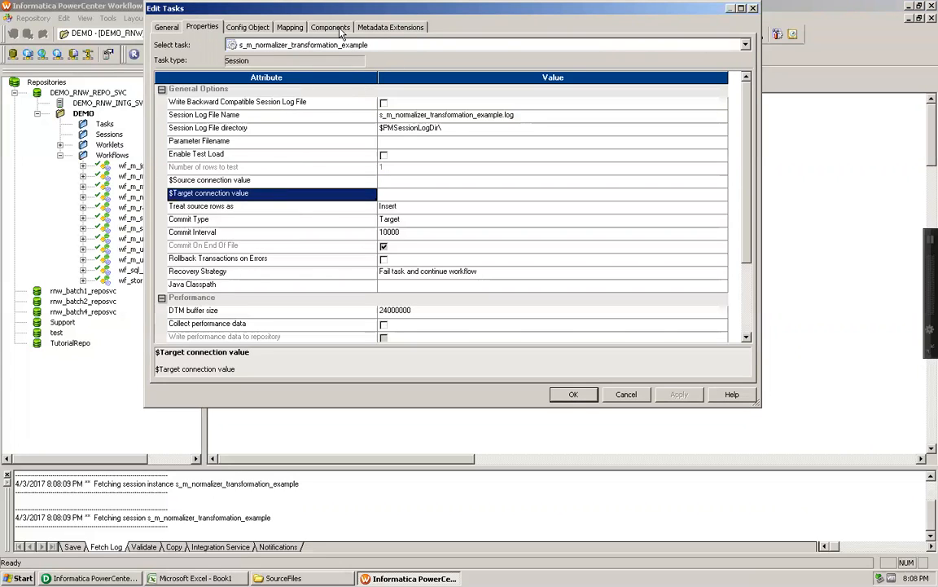
# Copy the SourceFiles folder path and set the session's SQ_ff_sales source file directory to C:\Informatica\9.1.0\SourceFiles\.
pyautogui.click(289, 27)
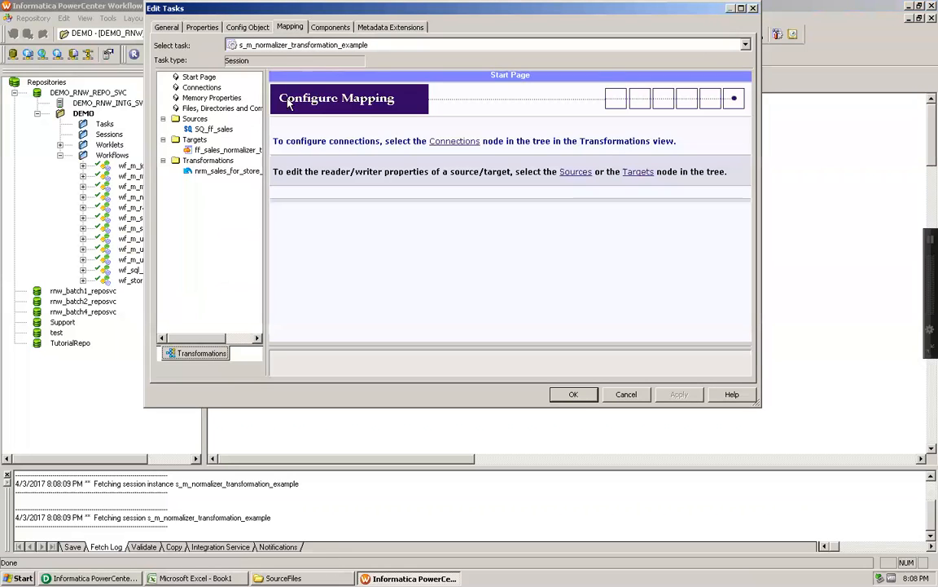
pyautogui.click(214, 130)
pyautogui.click(281, 578)
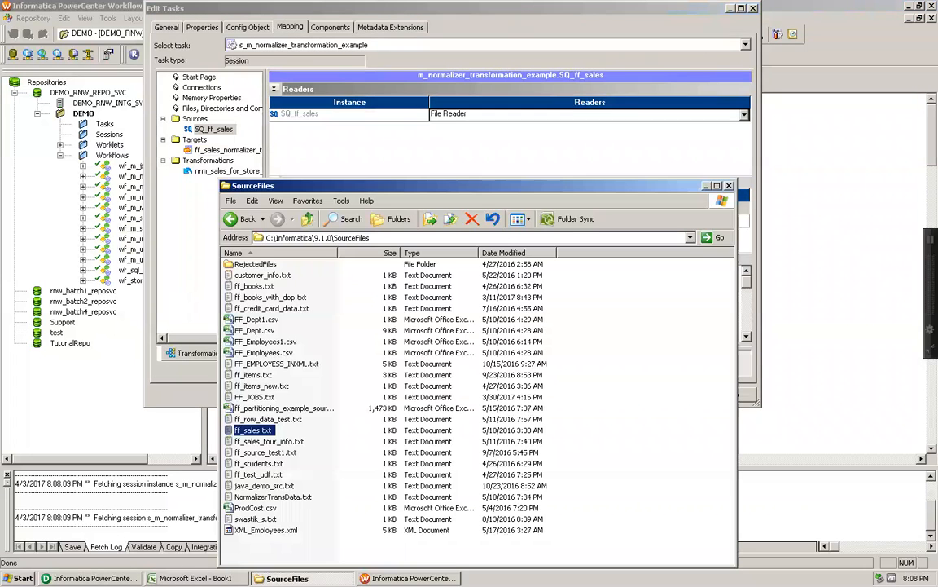
pyautogui.click(398, 238)
pyautogui.hotkey('ctrl', 'c')
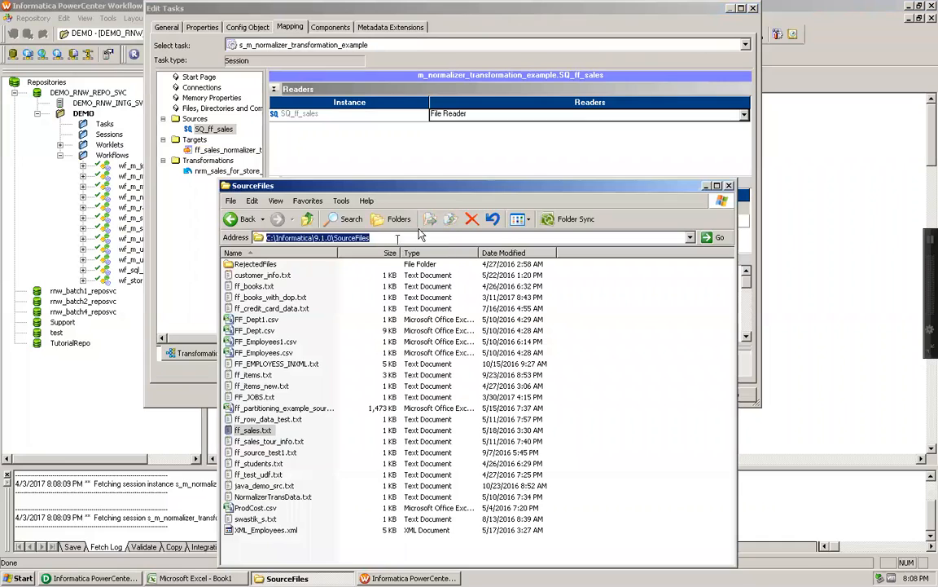
pyautogui.click(706, 185)
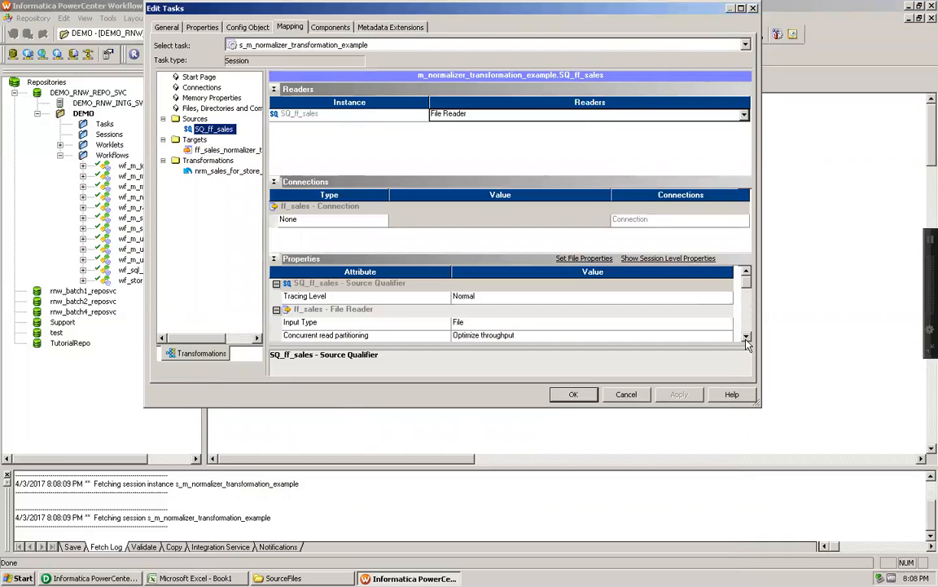
pyautogui.scroll(-2, 748, 346)
pyautogui.click(746, 272)
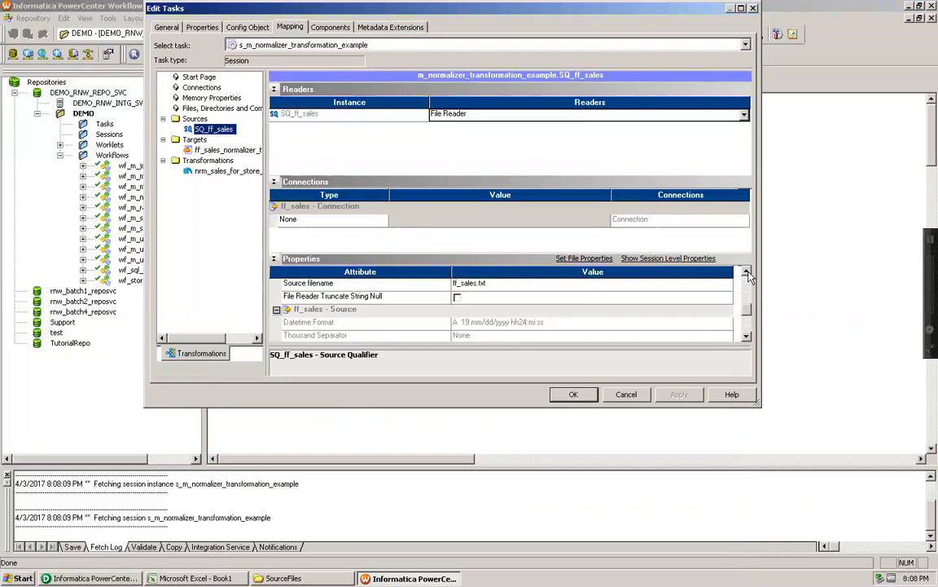
pyautogui.scroll(1, 746, 277)
pyautogui.click(481, 308)
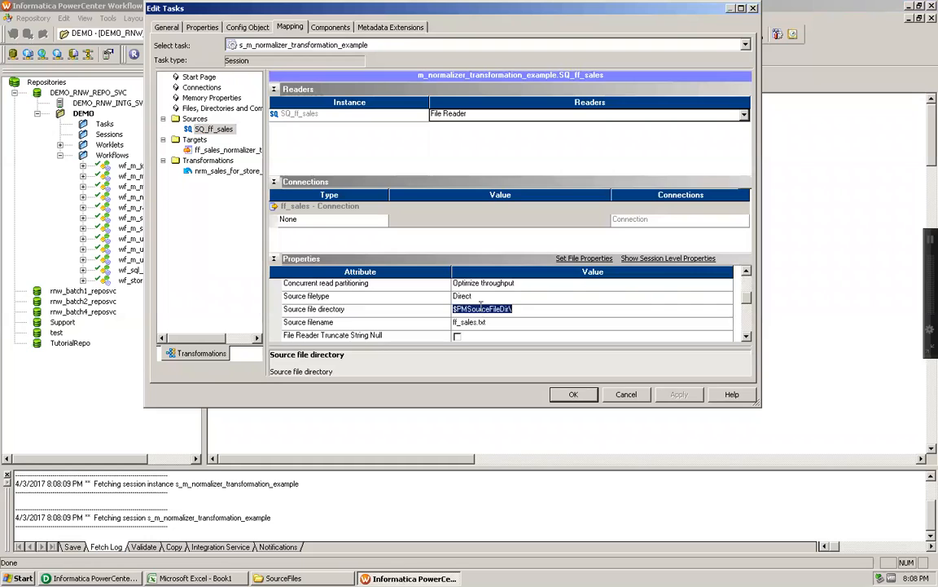
pyautogui.hotkey('ctrl', 'v')
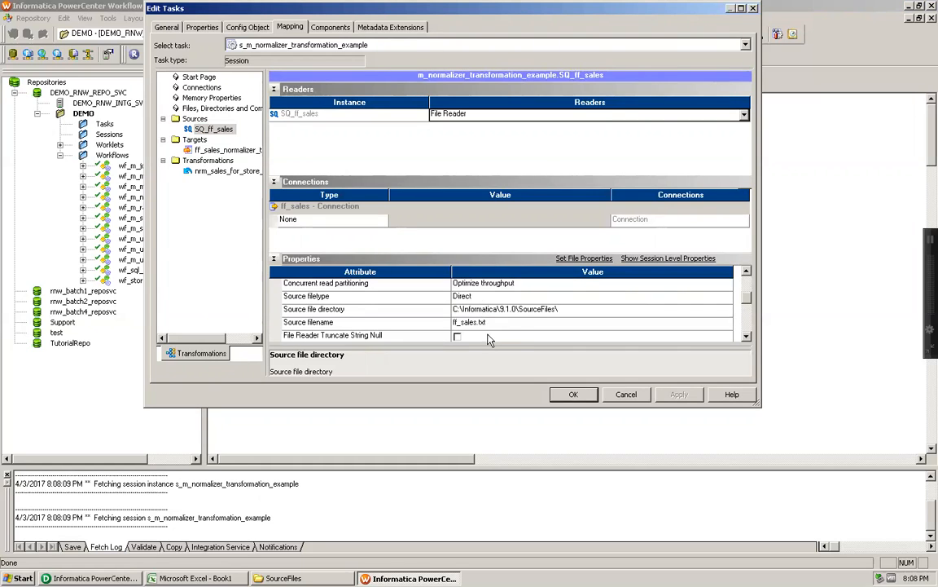
# Copy the TargetTables folder path and set the ff_sales_normalizer_trans_example target's output file directory to C:\Informatica\9.1.0\TargetTables\.
pyautogui.click(229, 150)
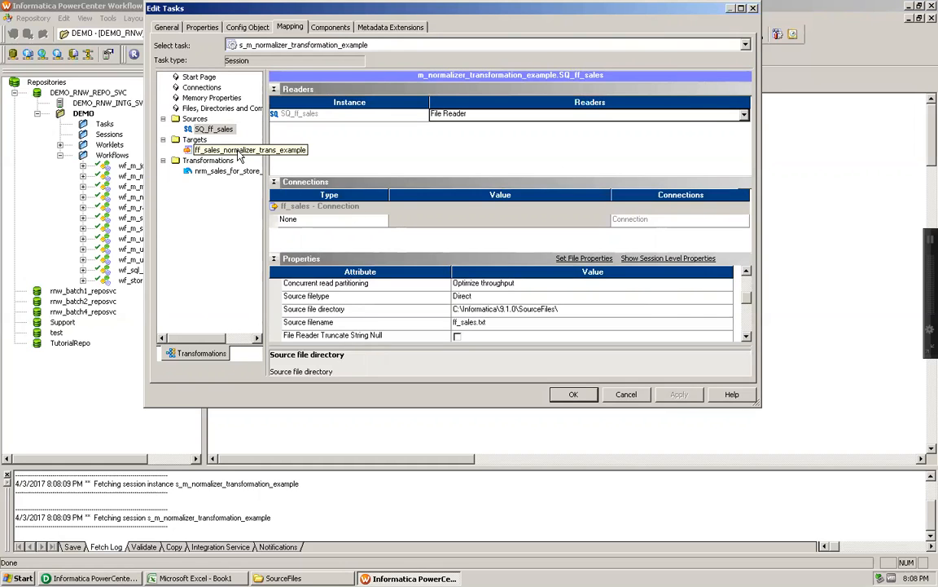
pyautogui.click(282, 578)
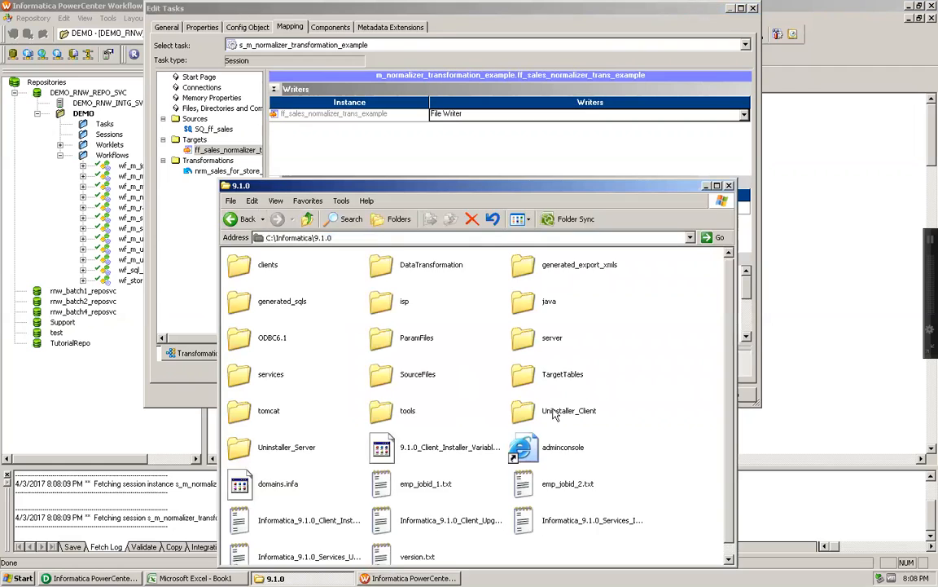
pyautogui.doubleClick(560, 374)
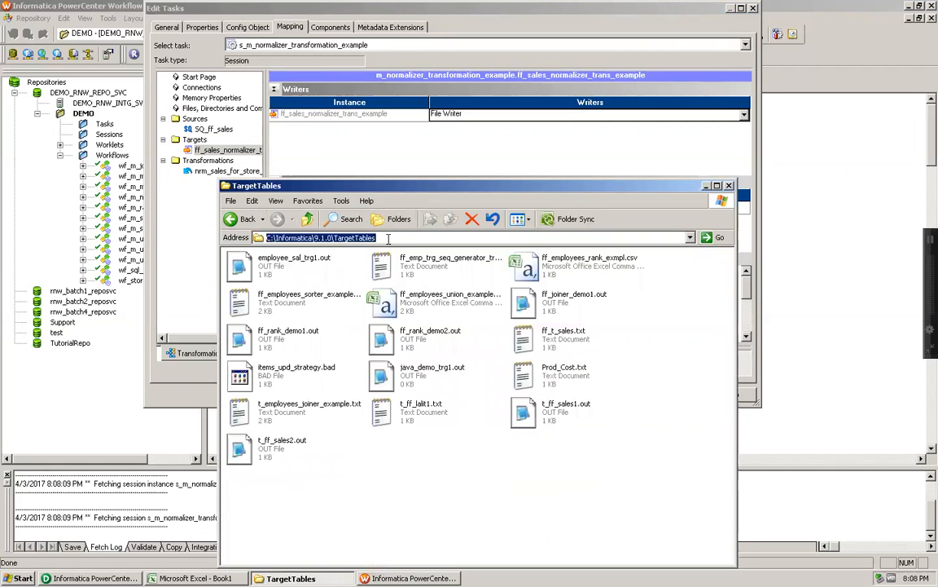
pyautogui.click(636, 171)
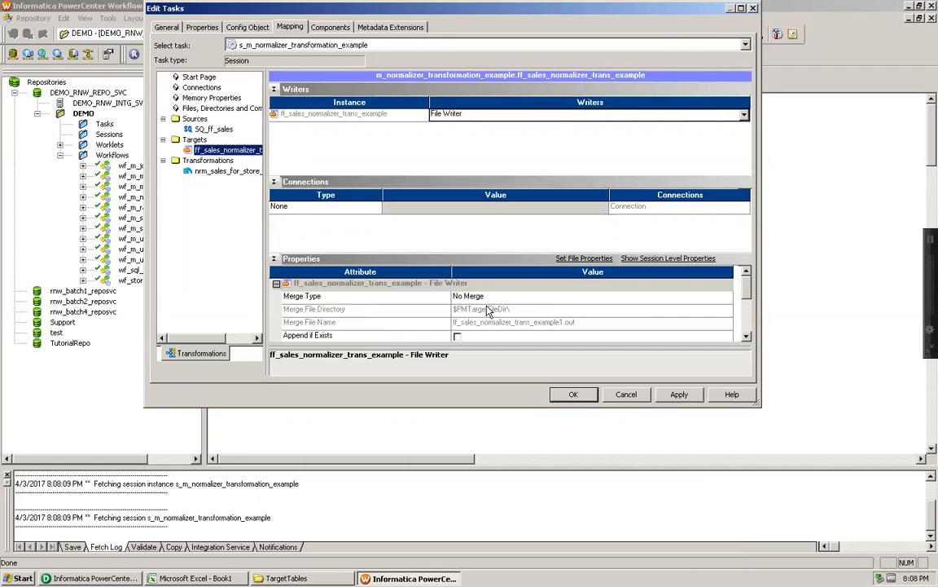
pyautogui.click(487, 308)
pyautogui.click(746, 336)
pyautogui.scroll(-6, 748, 342)
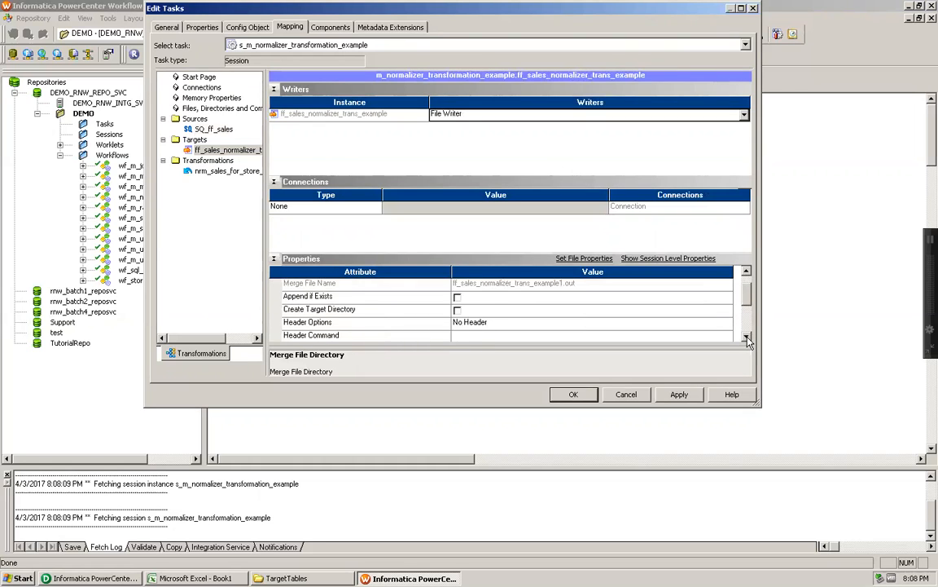
pyautogui.click(489, 323)
pyautogui.doubleClick(507, 321)
pyautogui.write('C:\\Informatica\\9.1.0\\TargetTables\\')
# Set the session target's output filename to ff_sales_normalizer_trans_example.csv.
pyautogui.click(588, 337)
pyautogui.scroll(-2, 583, 338)
pyautogui.click(580, 335)
pyautogui.scroll(-1, 578, 340)
pyautogui.click(574, 297)
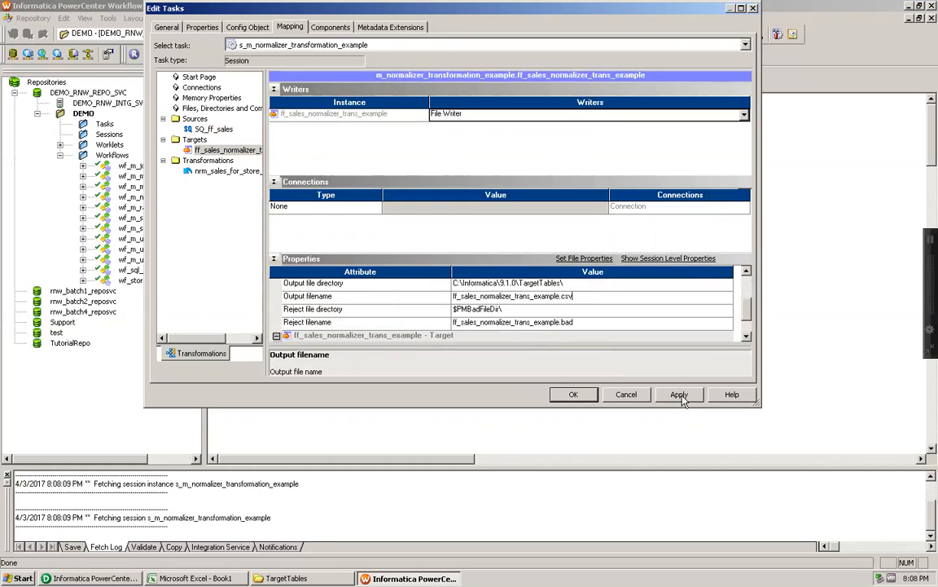
# Check the nrm_sales_for_store_name properties, apply the session settings and save the workflow.
pyautogui.click(227, 171)
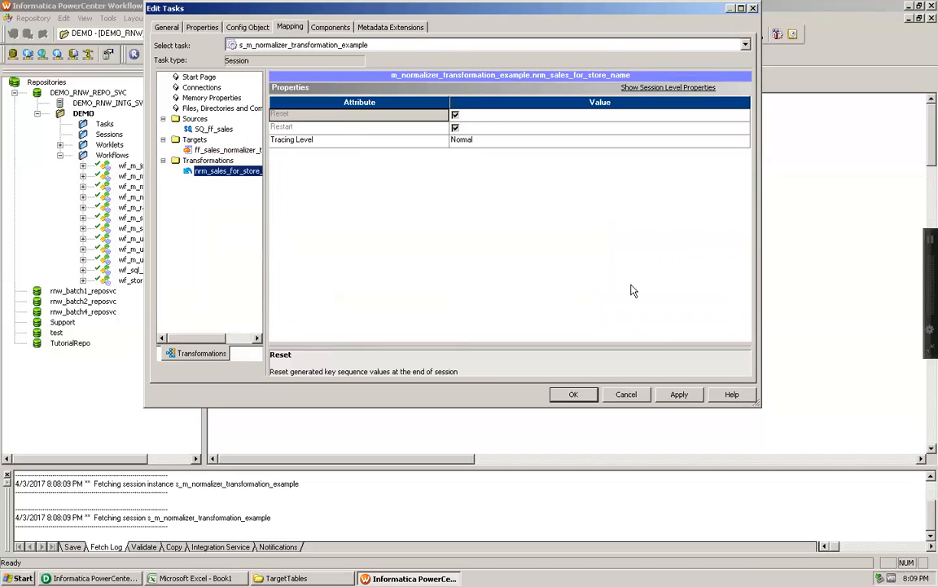
pyautogui.click(679, 395)
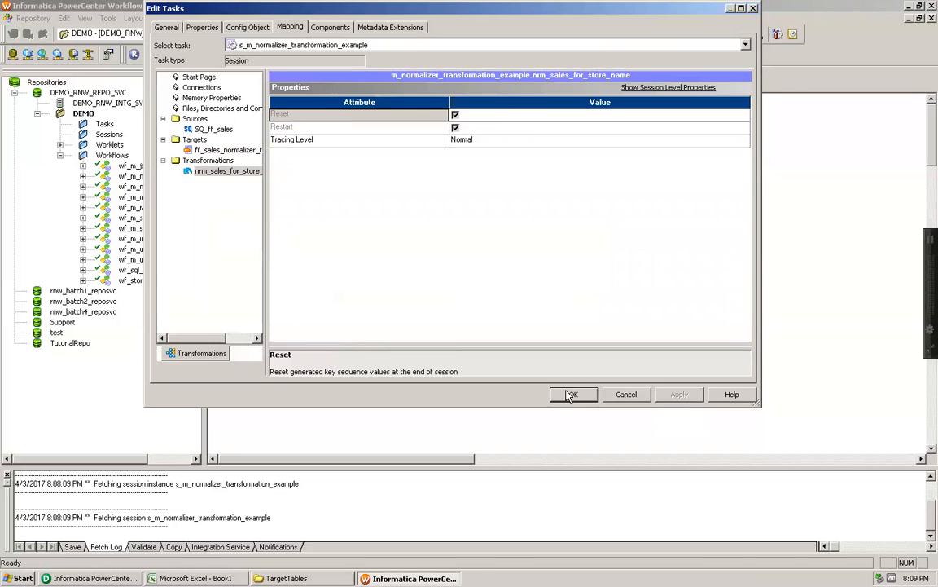
pyautogui.click(570, 394)
pyautogui.hotkey('ctrl', 's')
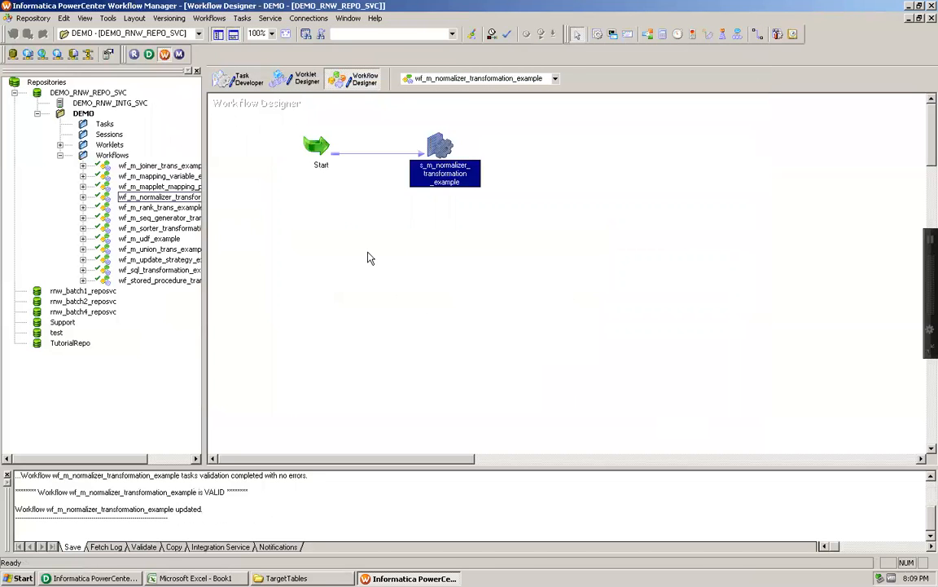
# Start wf_m_normalizer_transformation_example and check the status of the workflow and its session in Workflow Monitor.
pyautogui.rightClick(368, 258)
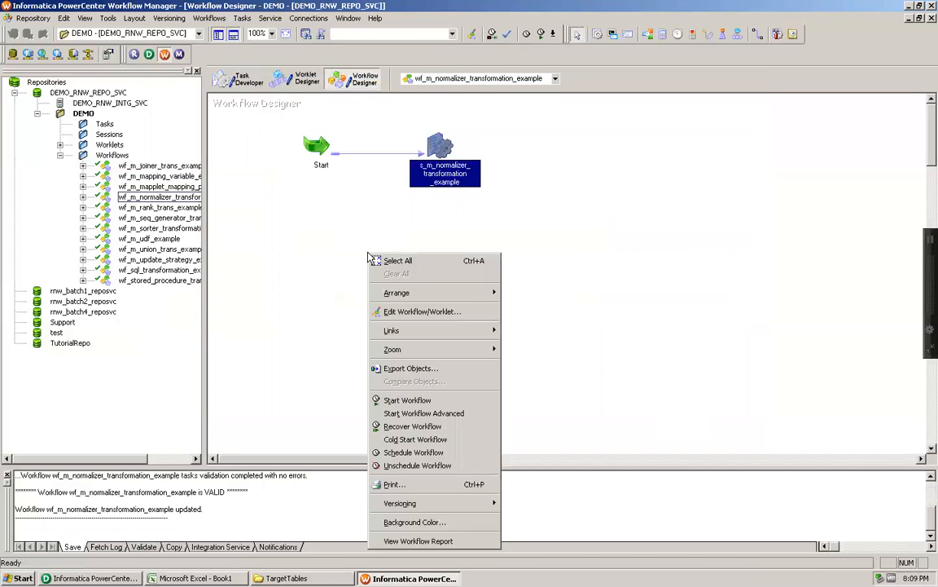
pyautogui.click(397, 399)
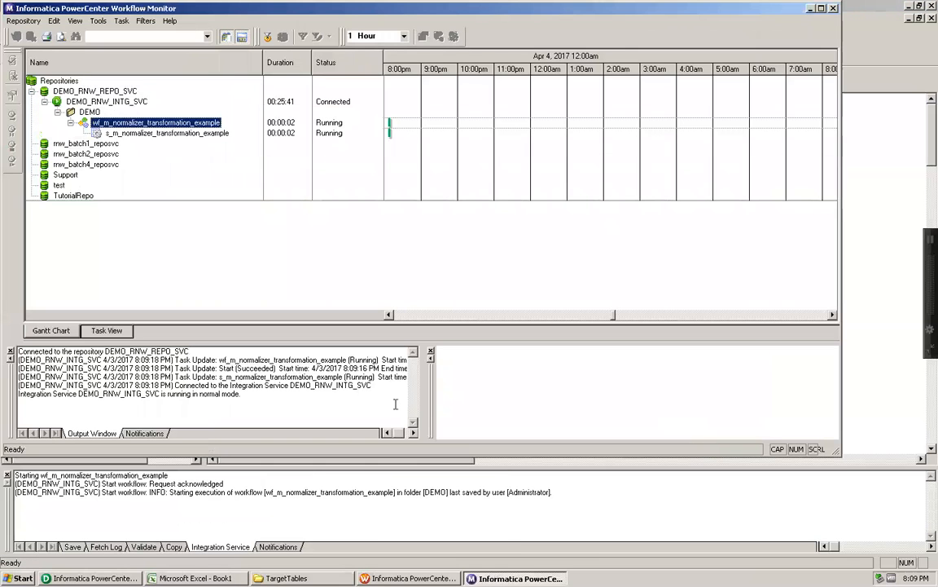
pyautogui.click(153, 133)
pyautogui.click(157, 124)
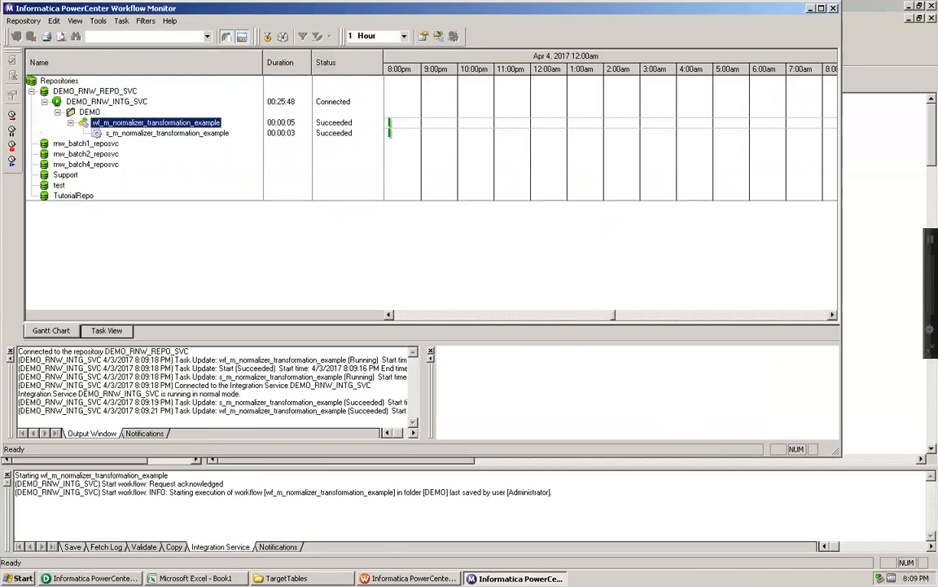
# Open the ff_sales_normalizer_trans_example CSV from the TargetTables folder in Excel and examine its sales and quarter values for each store.
pyautogui.click(281, 578)
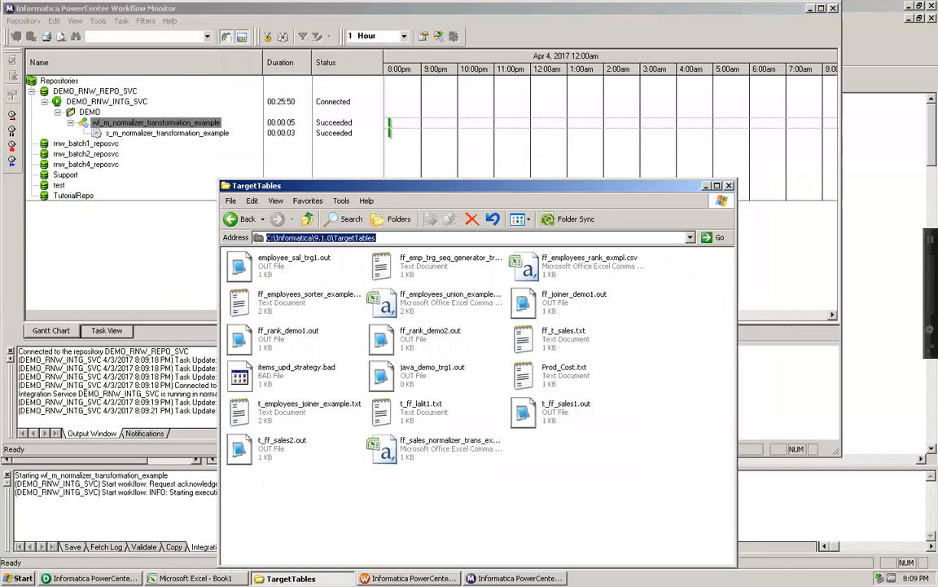
pyautogui.click(439, 458)
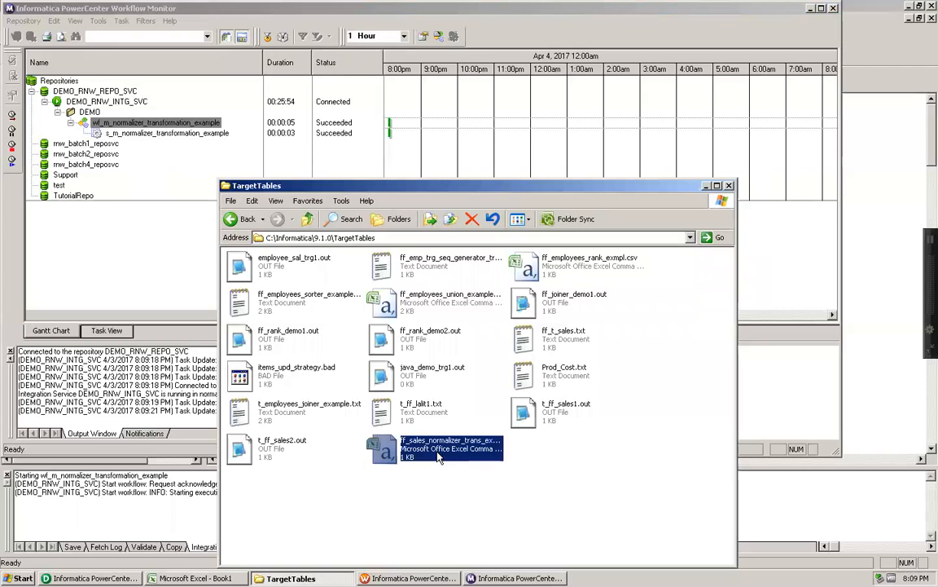
pyautogui.doubleClick(439, 458)
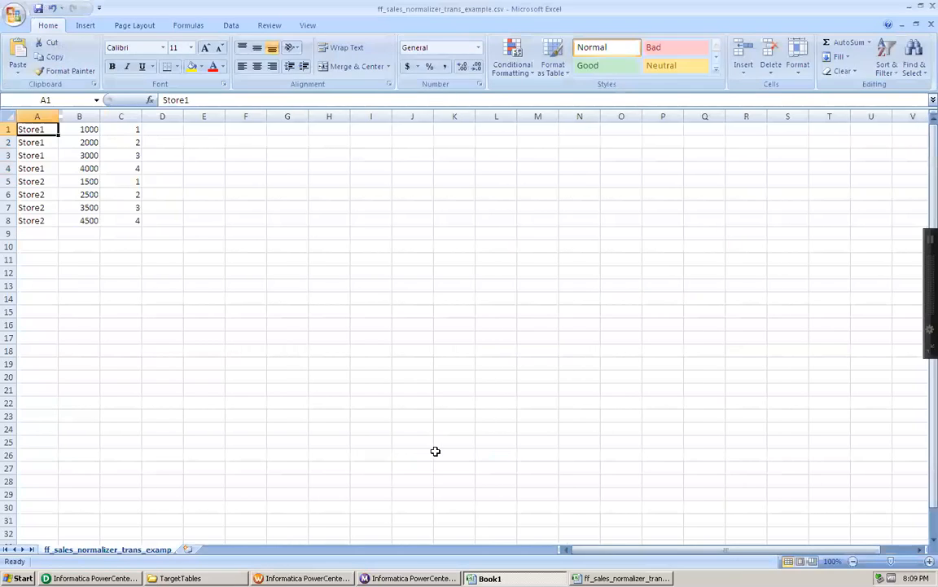
pyautogui.click(83, 130)
pyautogui.moveTo(82, 130); pyautogui.dragTo(110, 166)
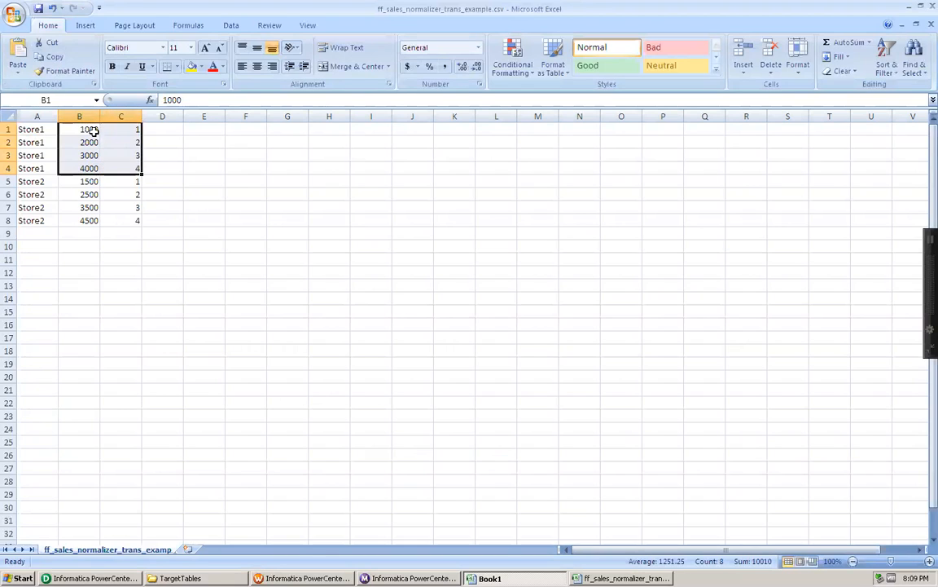
pyautogui.click(132, 130)
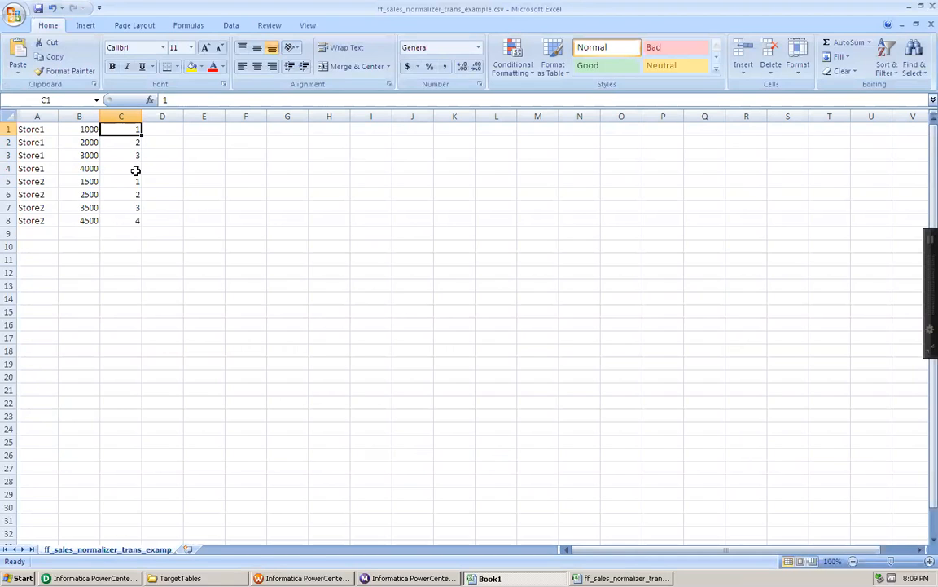
pyautogui.moveTo(135, 181); pyautogui.dragTo(134, 217)
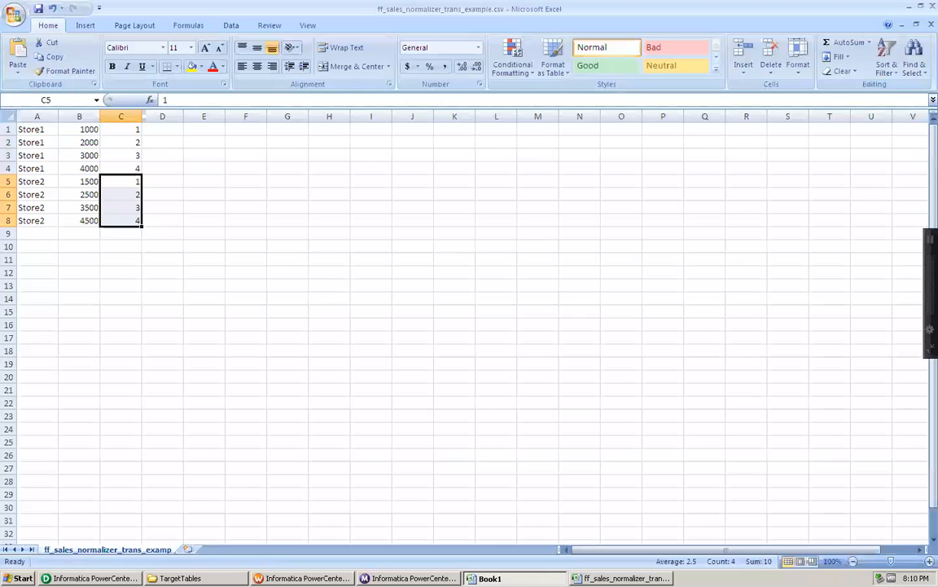
# In PowerCenter Designer, open the ff_sales_normalizer_trans_example target definition in the Target Designer and add a column named QTR_GK.
pyautogui.click(92, 578)
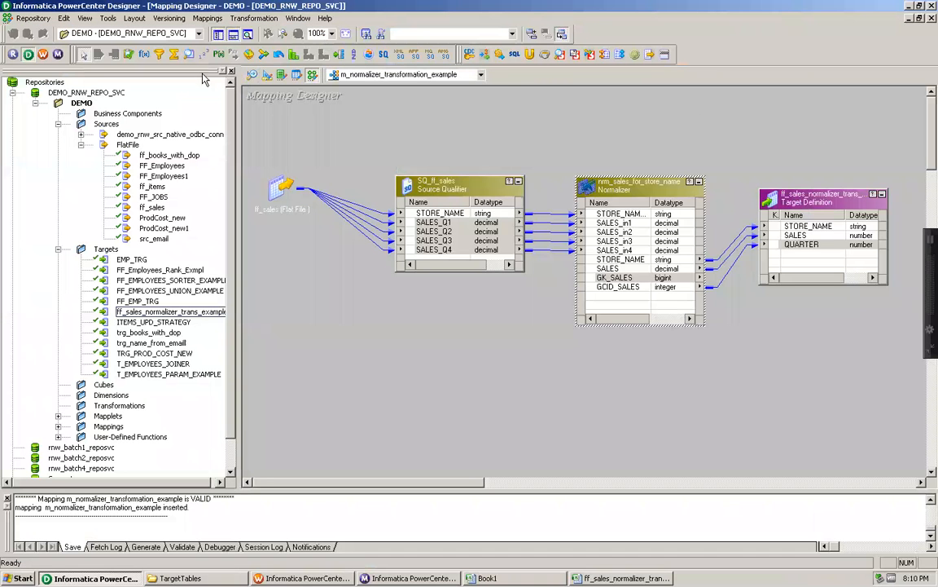
pyautogui.click(267, 74)
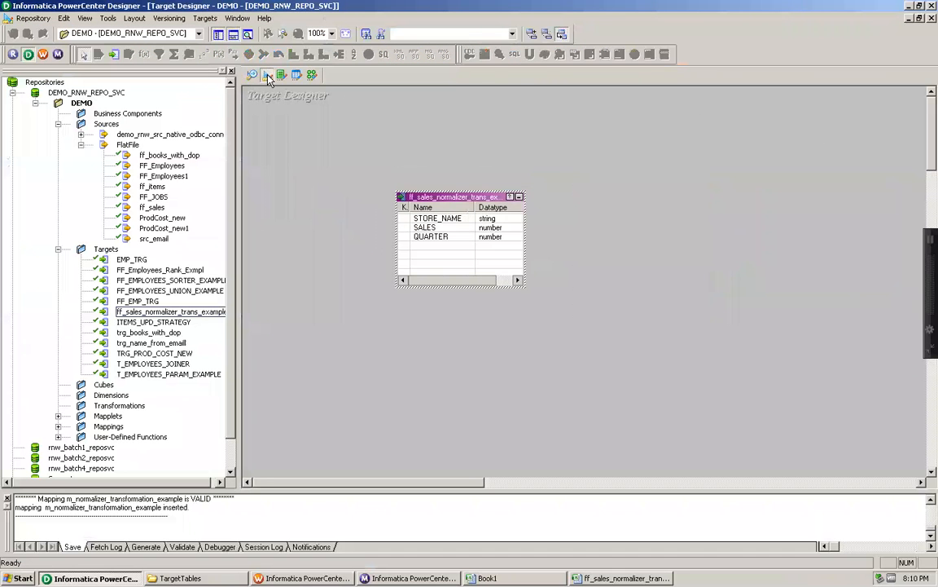
pyautogui.doubleClick(456, 197)
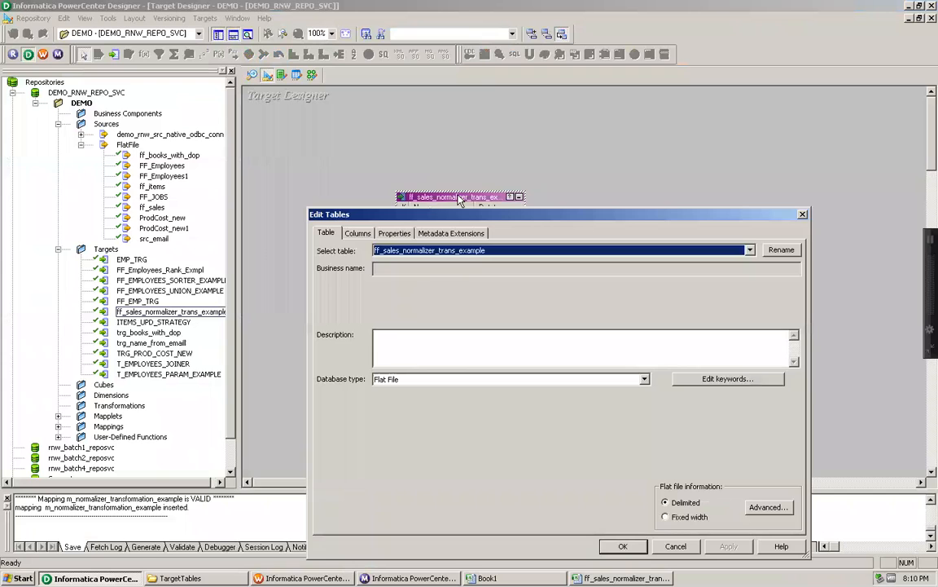
pyautogui.click(358, 233)
pyautogui.click(320, 315)
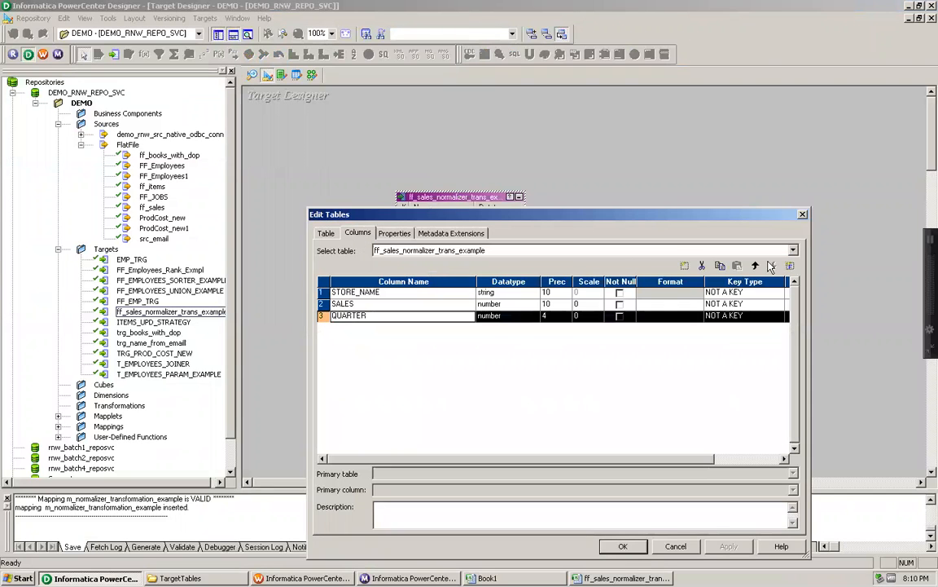
pyautogui.click(686, 266)
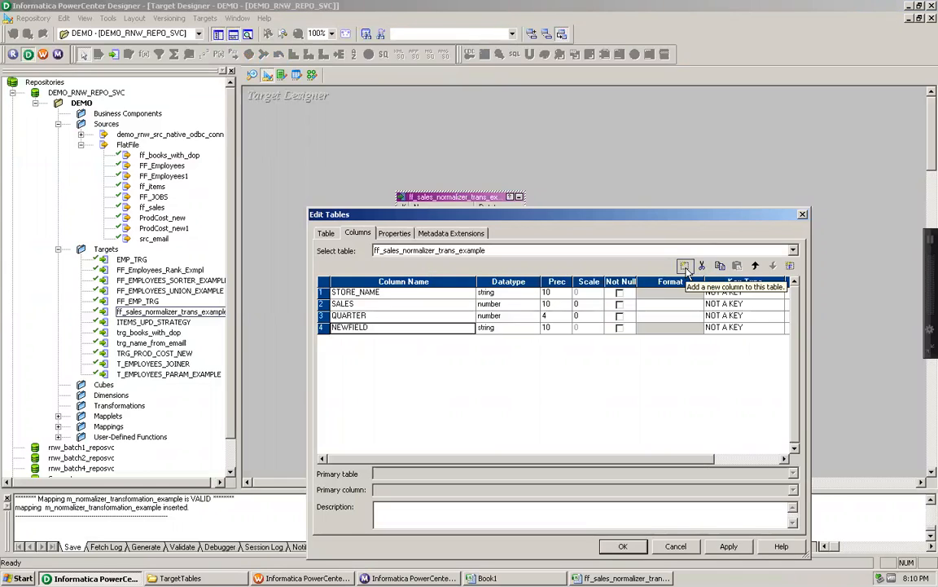
pyautogui.click(381, 328)
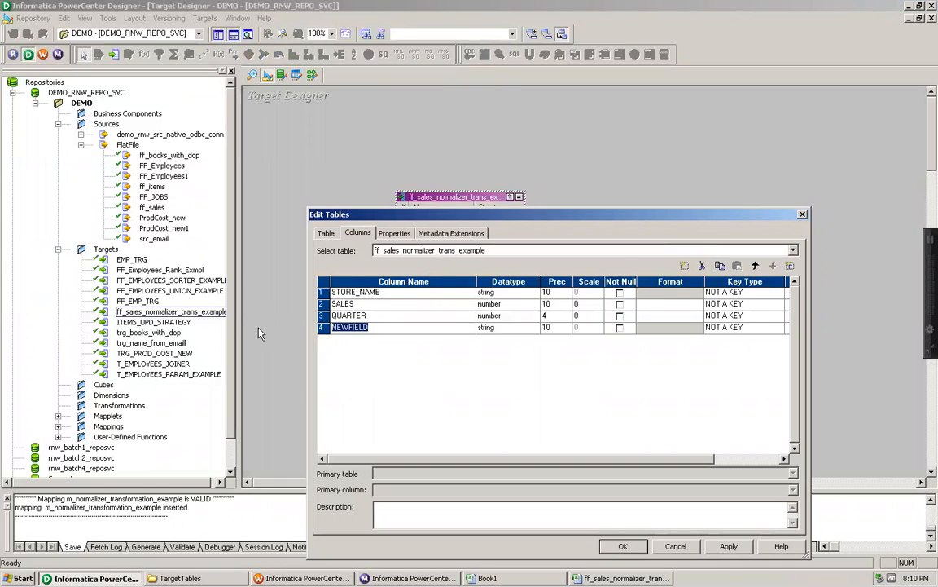
pyautogui.write('QTR_GK')
# Set the QTR_GK column's datatype to number with precision 4 and accept the target table changes.
pyautogui.click(496, 329)
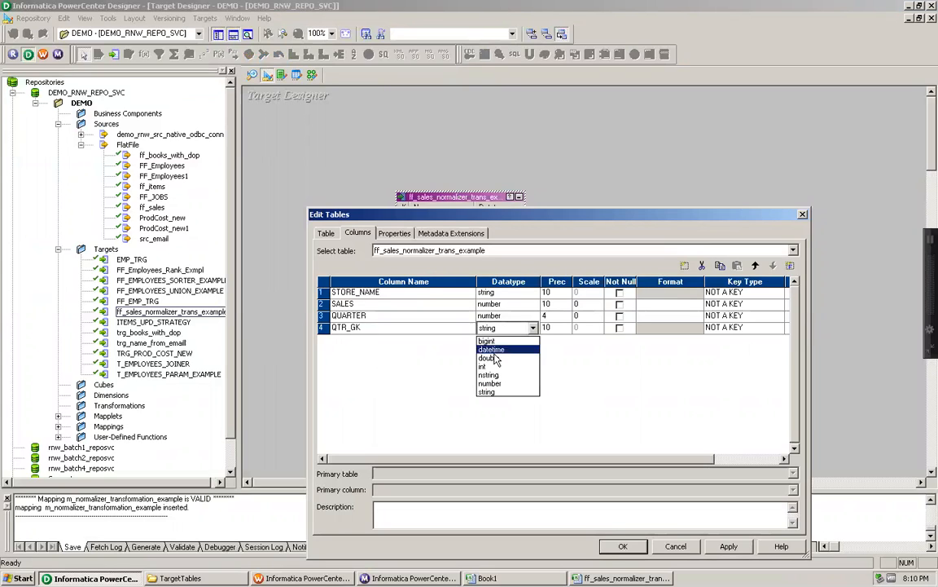
pyautogui.click(489, 383)
pyautogui.press('Tab')
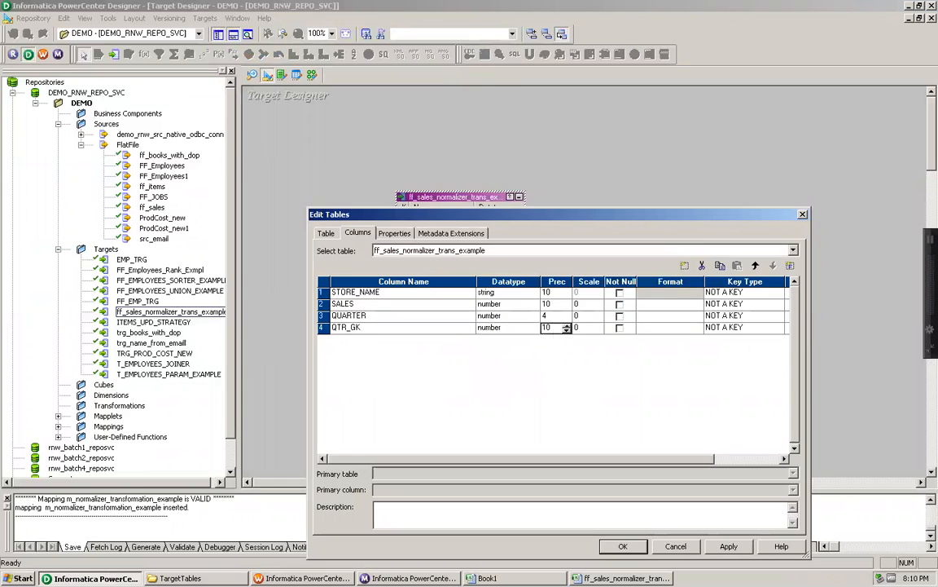
pyautogui.write('4')
pyautogui.click(639, 548)
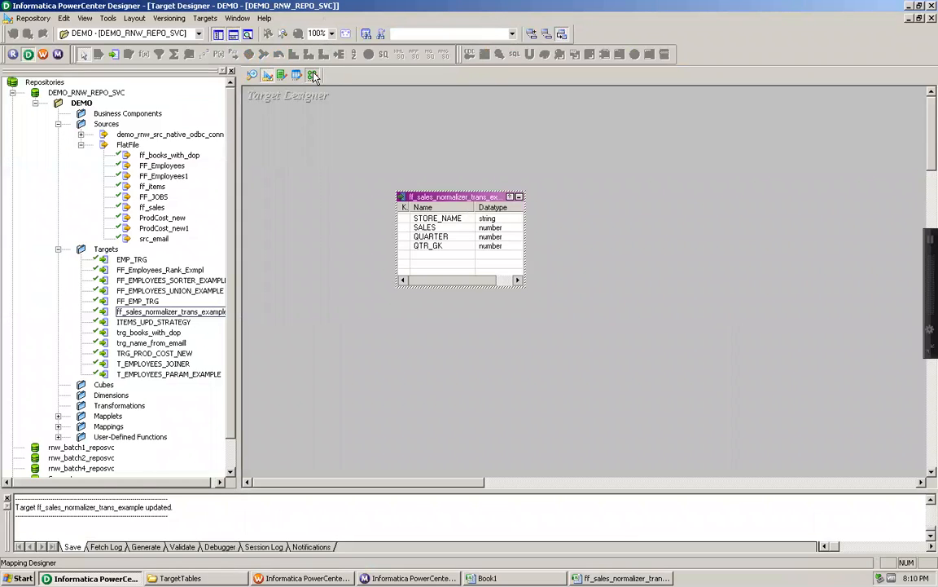
# In the m_normalizer_transformation_example mapping, link the Normalizer's GK_SALES port to the target's QTR_GK column and save the mapping.
pyautogui.click(282, 74)
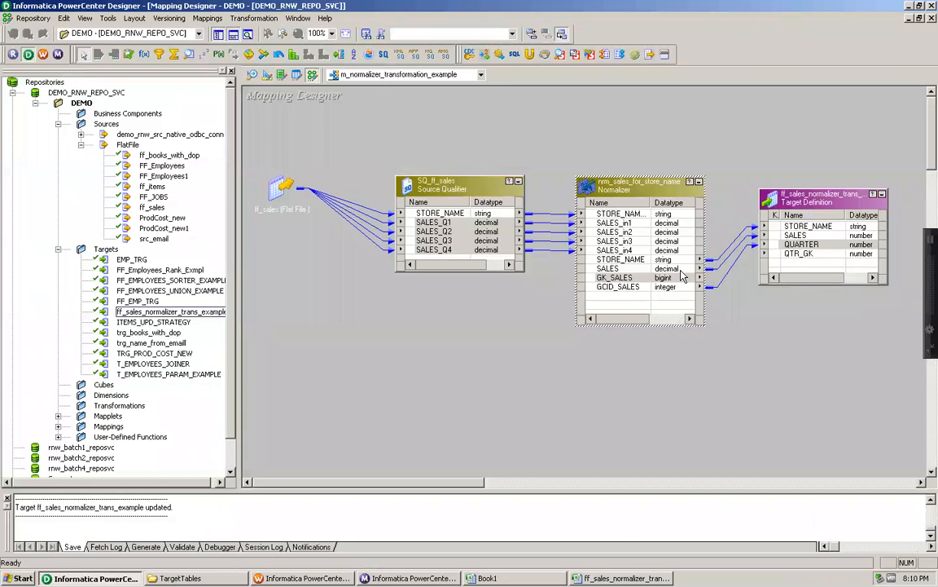
pyautogui.moveTo(616, 278); pyautogui.dragTo(788, 256)
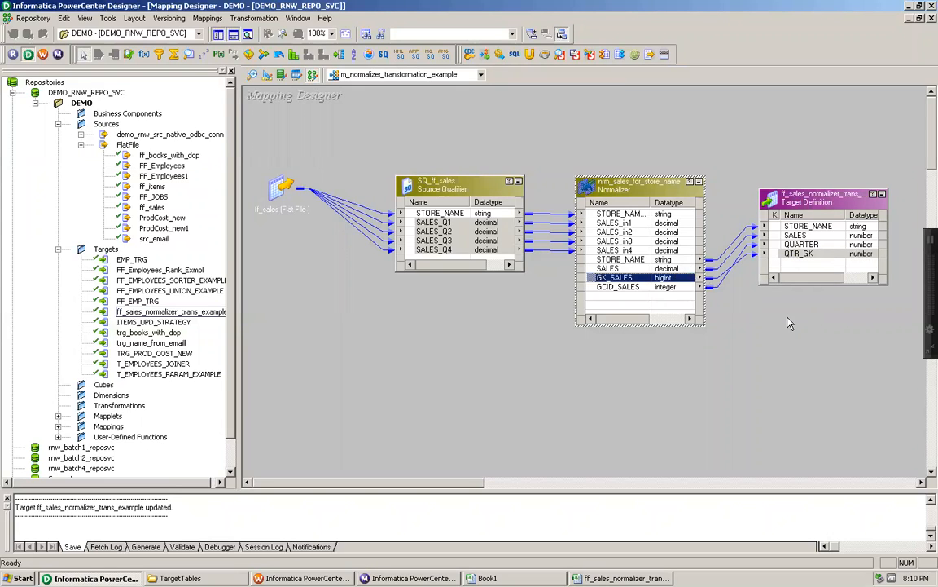
pyautogui.hotkey('ctrl', 's')
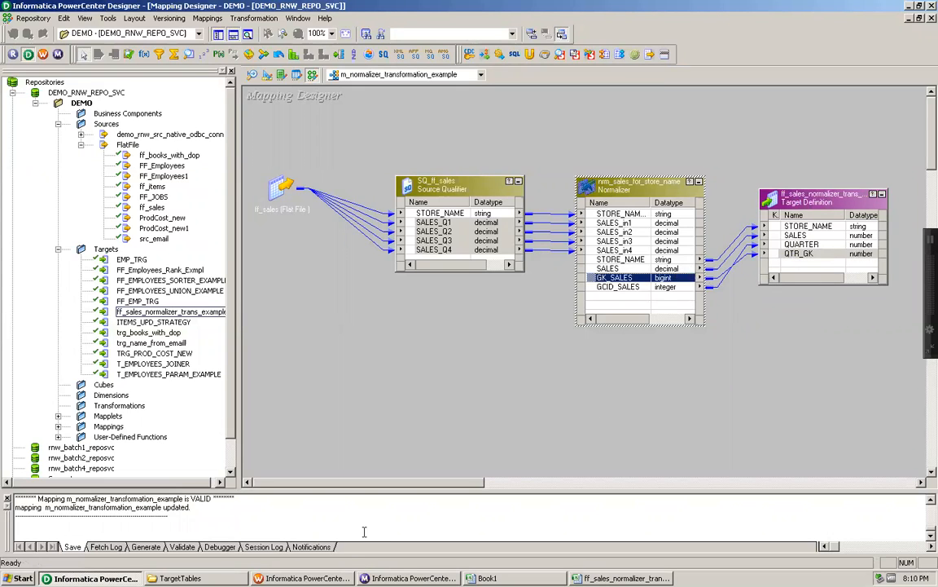
# In Workflow Manager, refresh the mapping of the s_m_normalizer_transformation_example session and save the workflow.
pyautogui.click(303, 578)
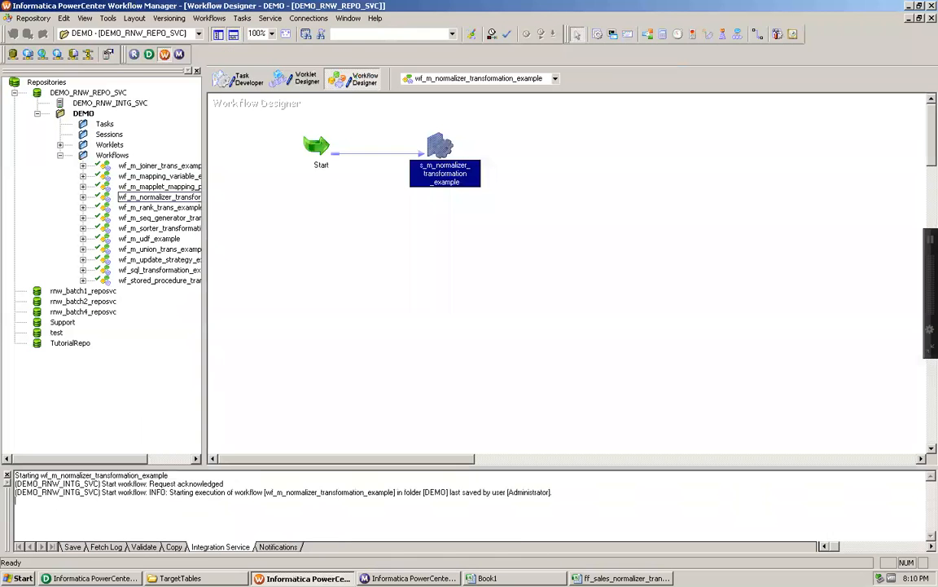
pyautogui.rightClick(447, 178)
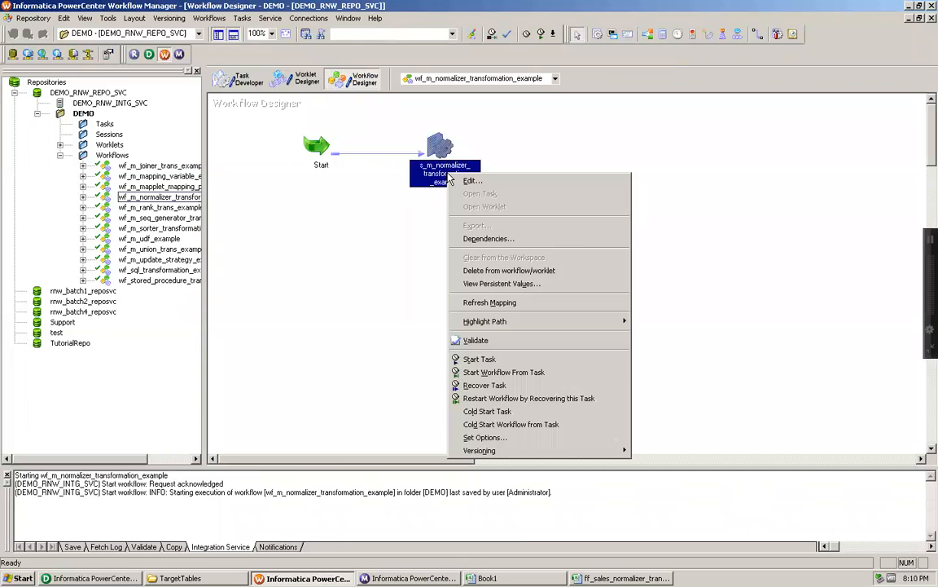
pyautogui.click(528, 302)
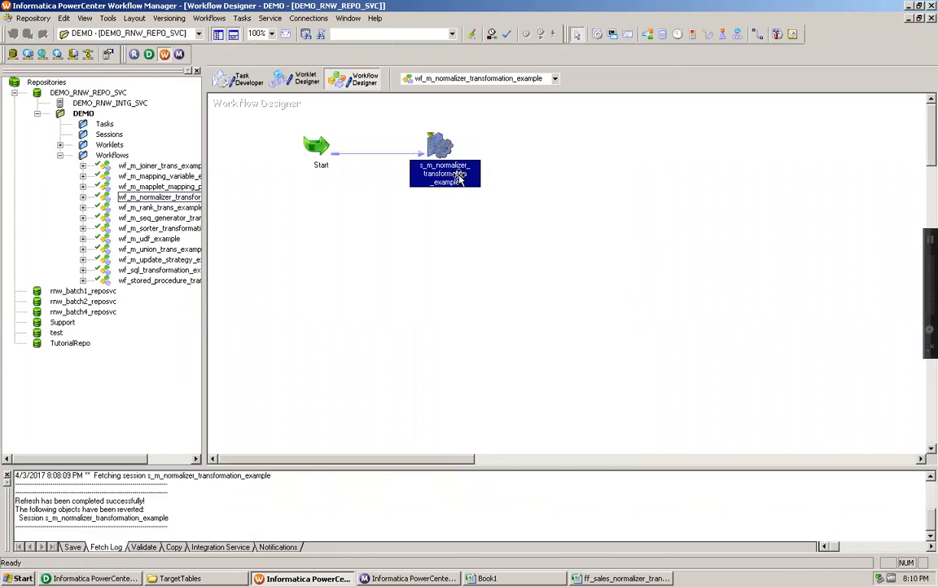
pyautogui.hotkey('ctrl', 's')
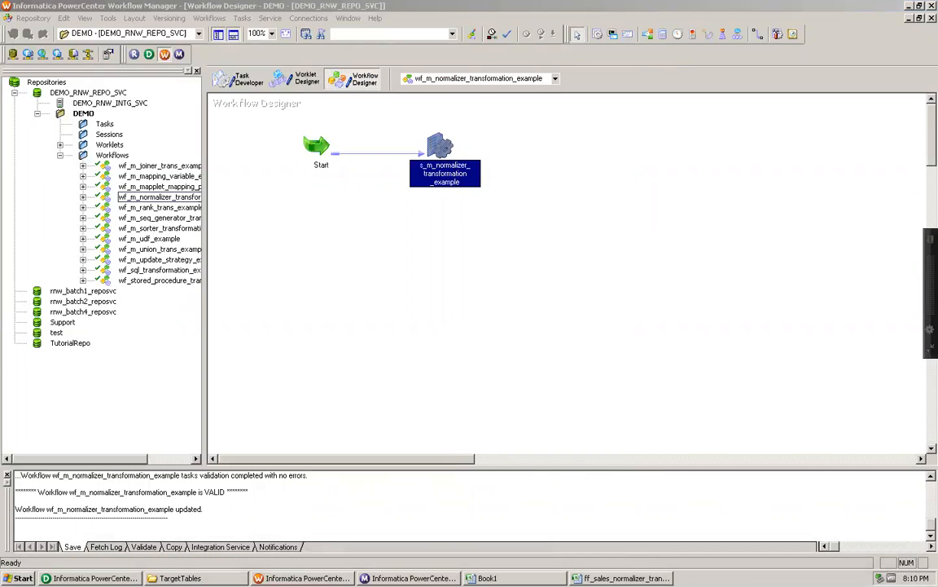
# Switch to Excel and close the ff_sales_normalizer_trans_example.csv workbook, keeping Book1 open.
pyautogui.click(621, 577)
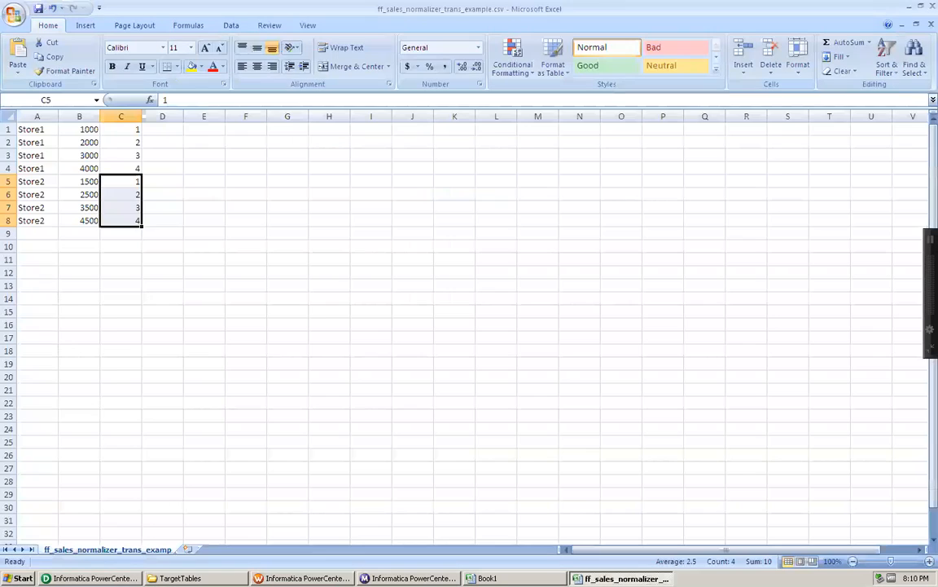
pyautogui.click(919, 26)
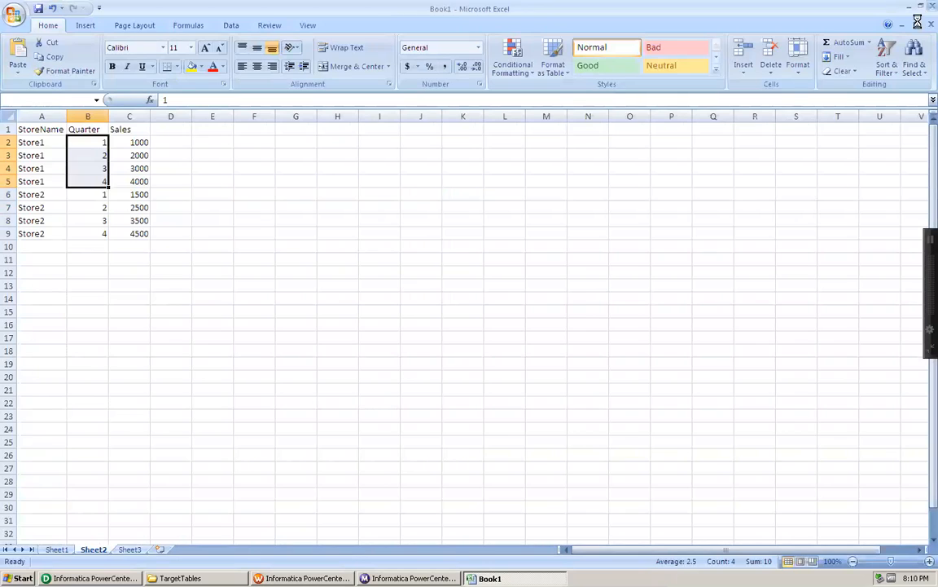
pyautogui.click(922, 27)
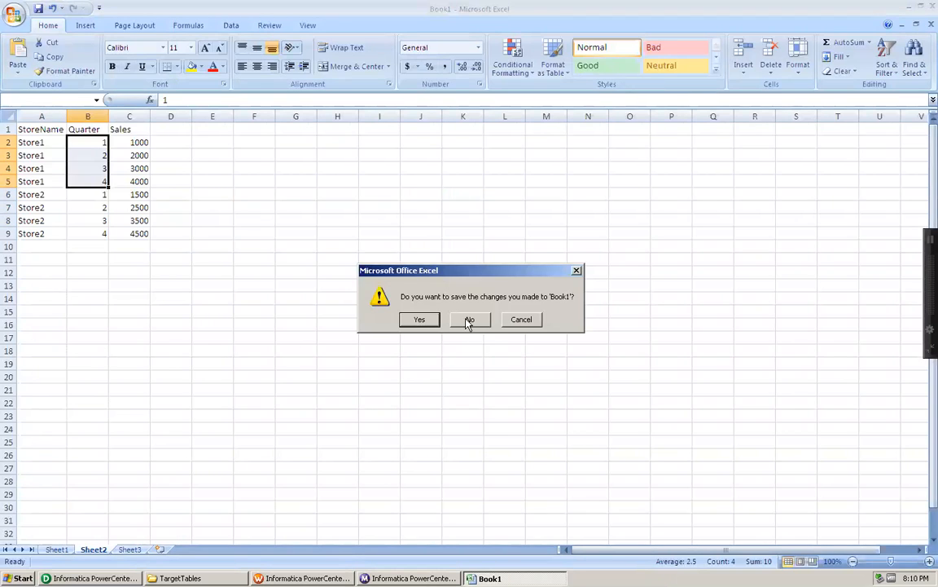
pyautogui.click(523, 319)
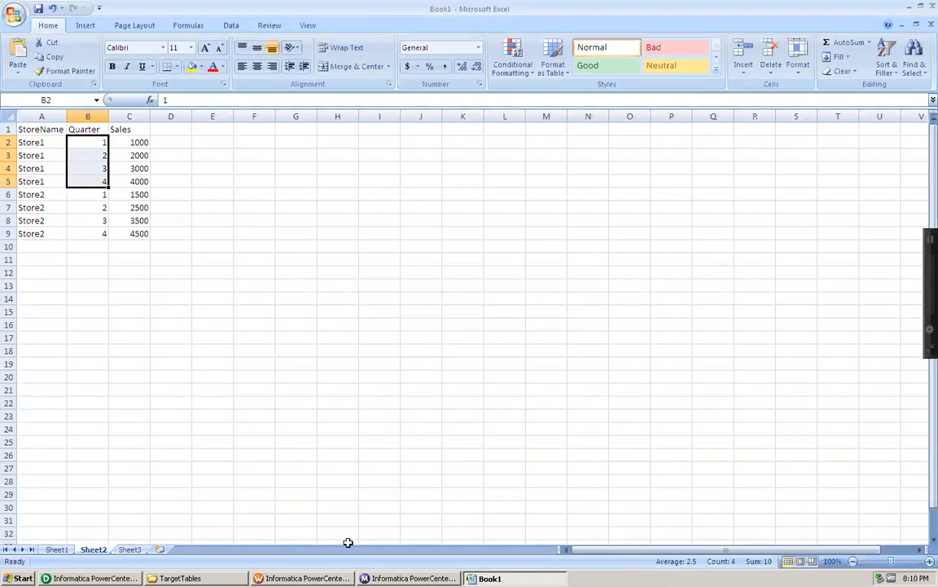
# In the TargetTables folder, delete the existing ff_sales_normalizer_trans_example.csv output file and return to the workbook.
pyautogui.click(175, 578)
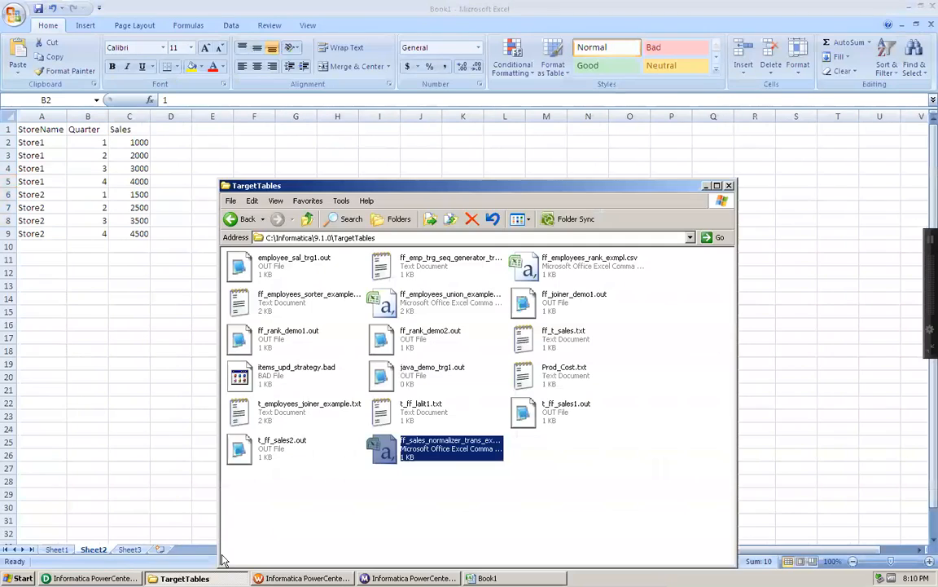
pyautogui.rightClick(426, 441)
pyautogui.click(460, 406)
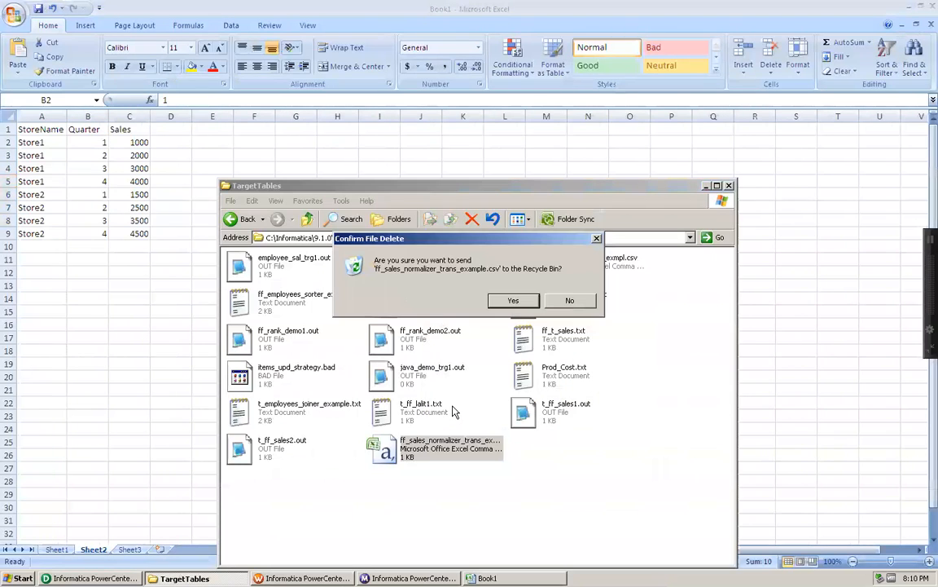
pyautogui.click(514, 308)
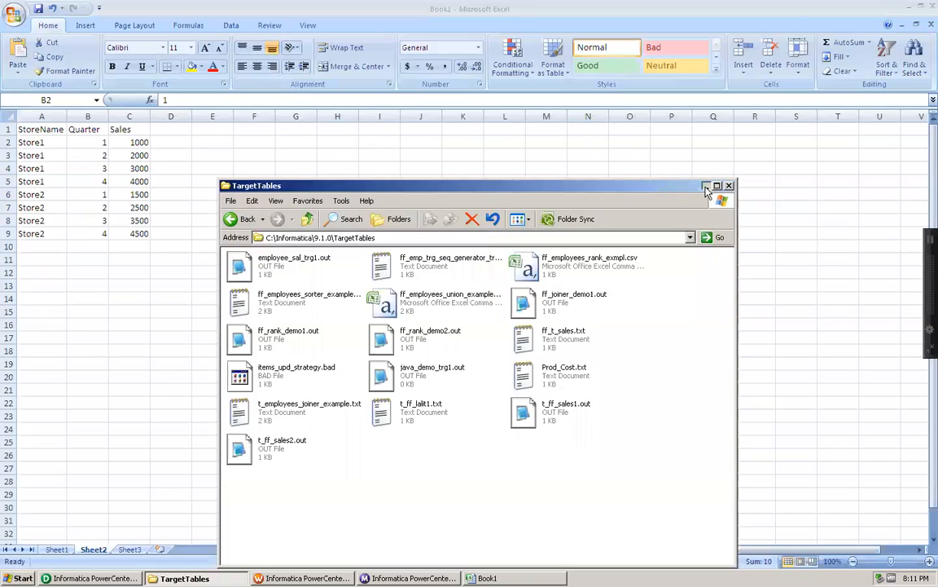
pyautogui.hotkey('alt', 'Tab')
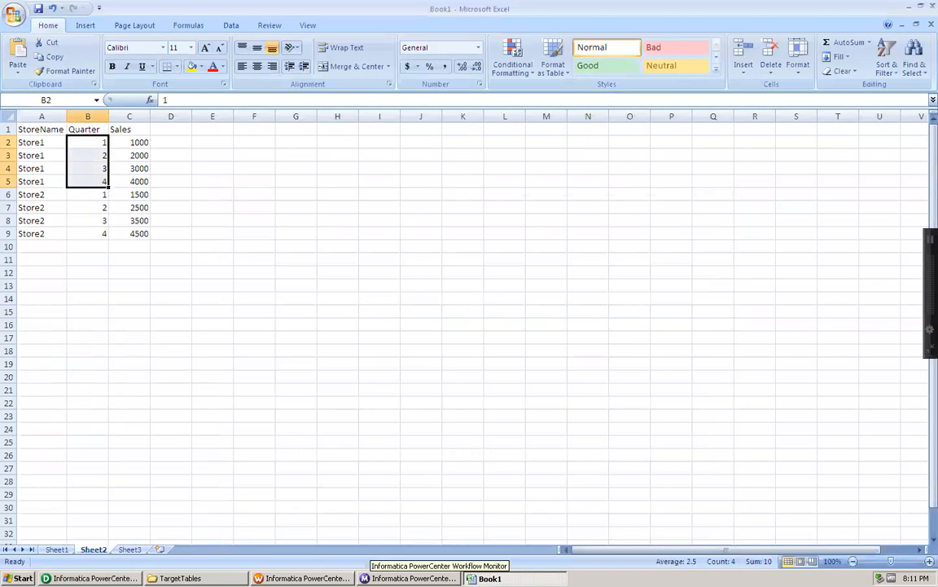
# In Workflow Monitor, rerun the s_m_normalizer_transformation_example session.
pyautogui.click(391, 578)
pyautogui.click(183, 134)
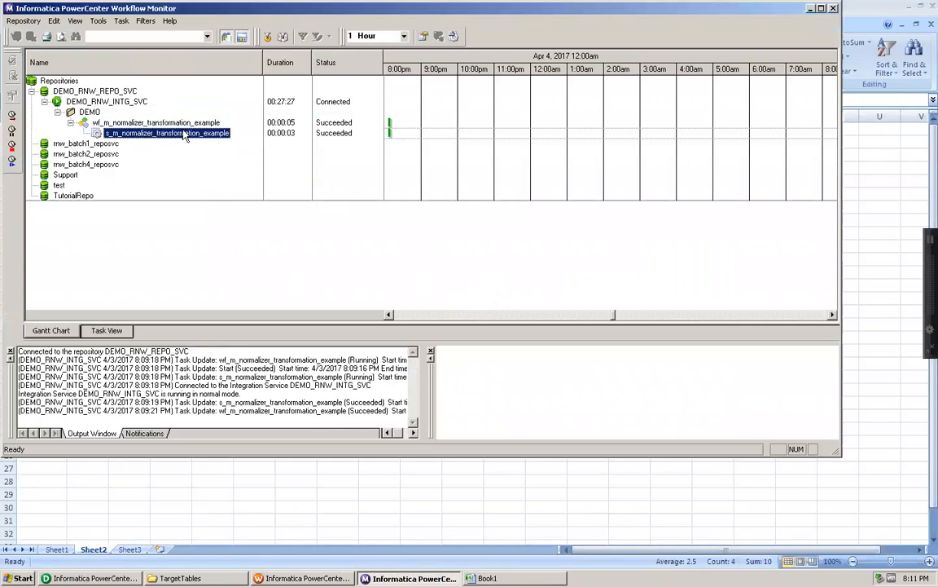
pyautogui.rightClick(184, 133)
pyautogui.click(207, 141)
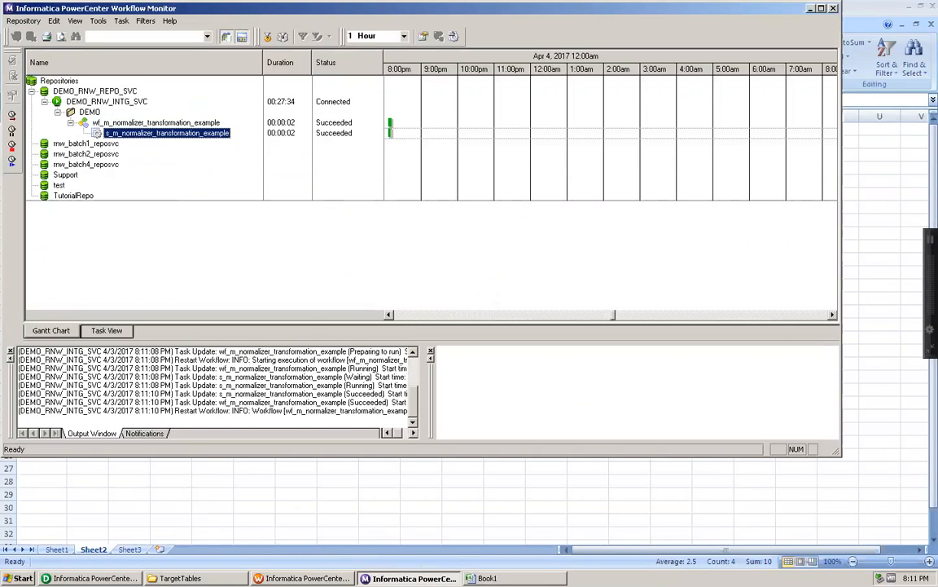
# Open the regenerated ff_sales_normalizer_trans_example.csv from the TargetTables folder and examine the generated key values in column D.
pyautogui.click(175, 578)
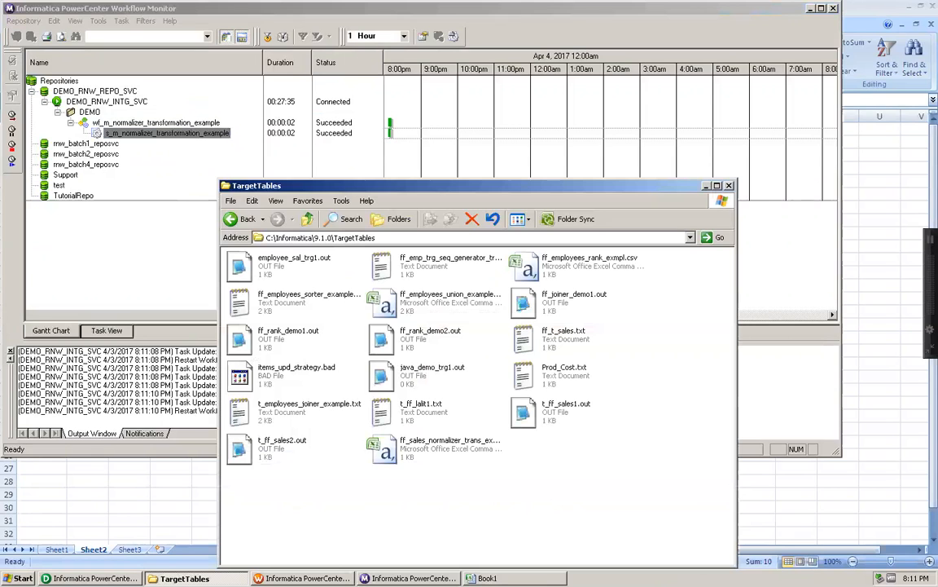
pyautogui.click(440, 453)
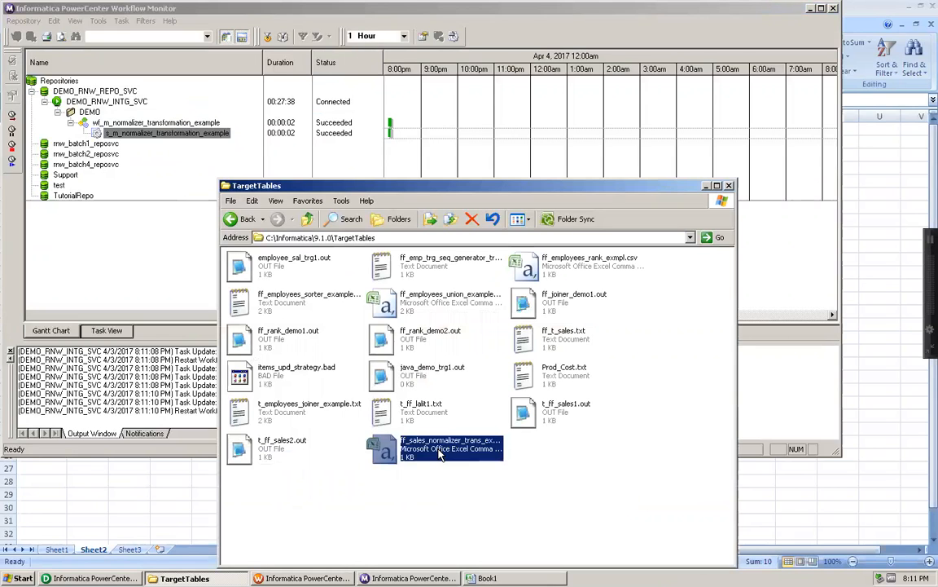
pyautogui.doubleClick(438, 454)
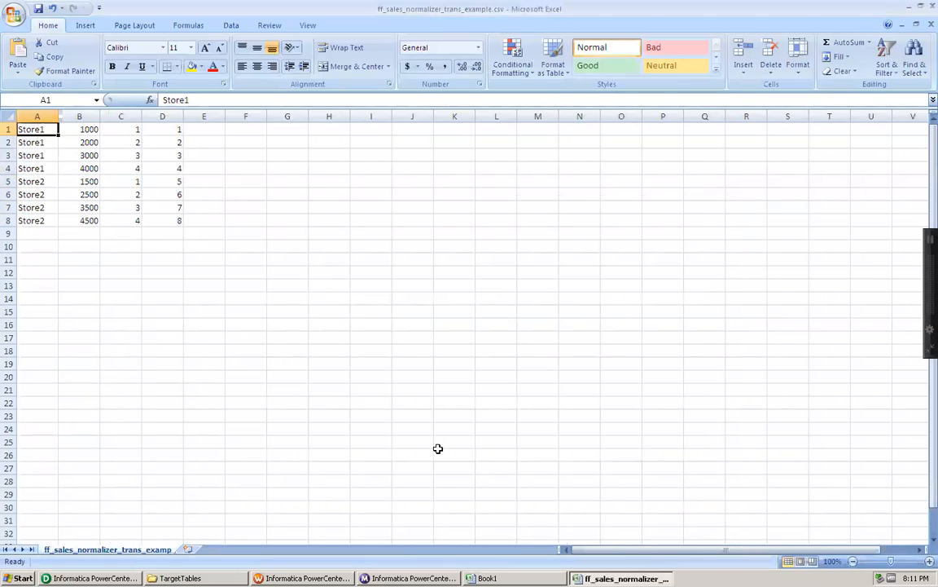
pyautogui.click(177, 130)
pyautogui.moveTo(176, 129); pyautogui.dragTo(178, 224)
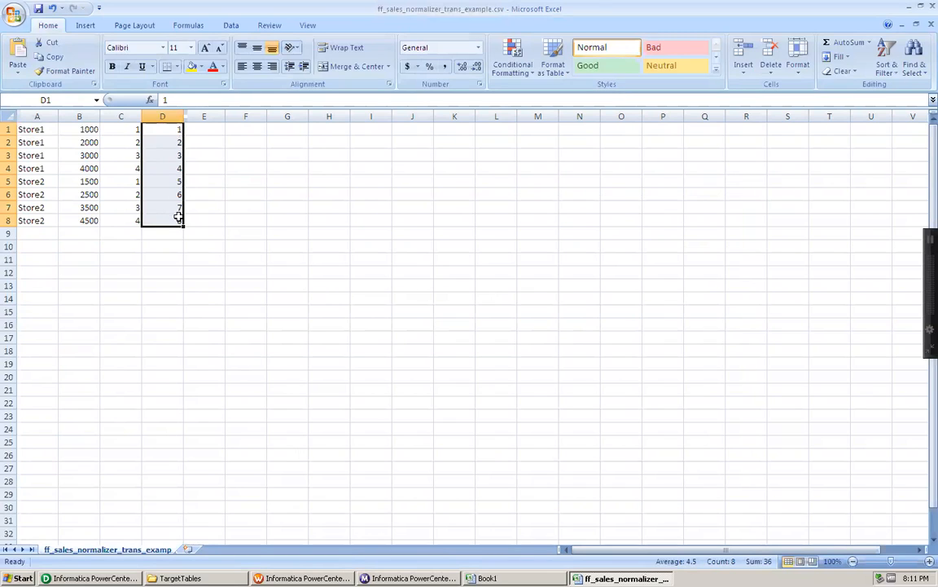
pyautogui.click(178, 127)
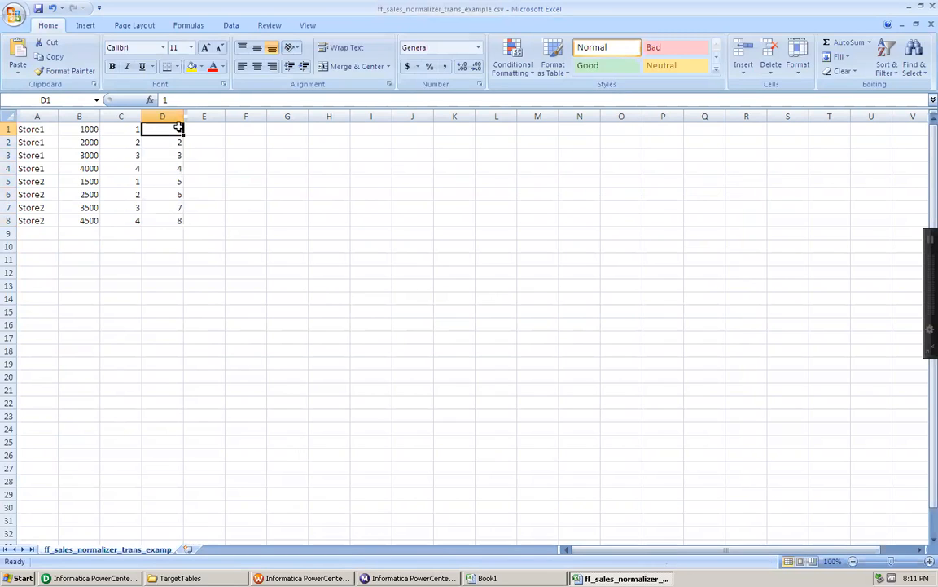
pyautogui.click(176, 220)
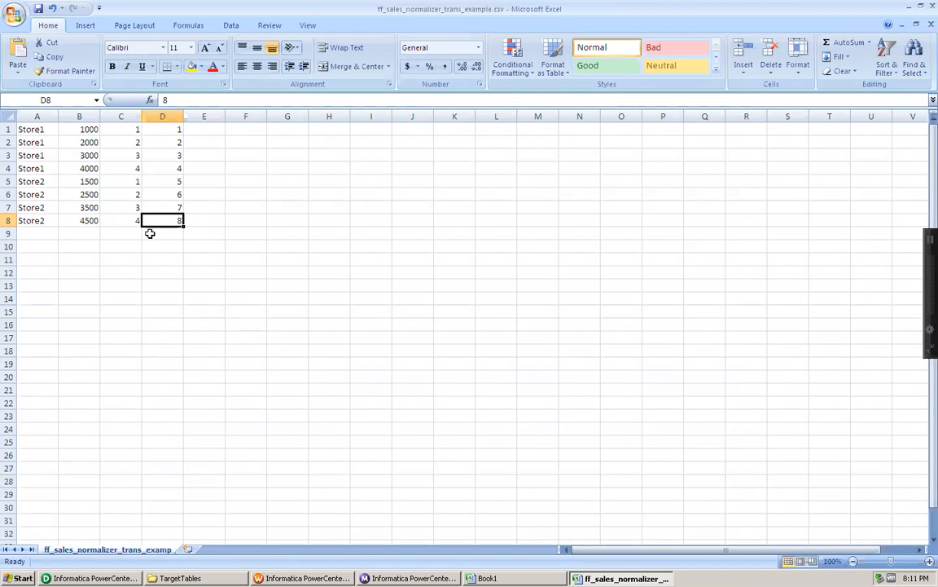
# Return to the m_normalizer_transformation_example mapping in PowerCenter Designer and switch the VMware Fusion virtual machine to Single Window view.
pyautogui.hotkey('alt', 'Tab')
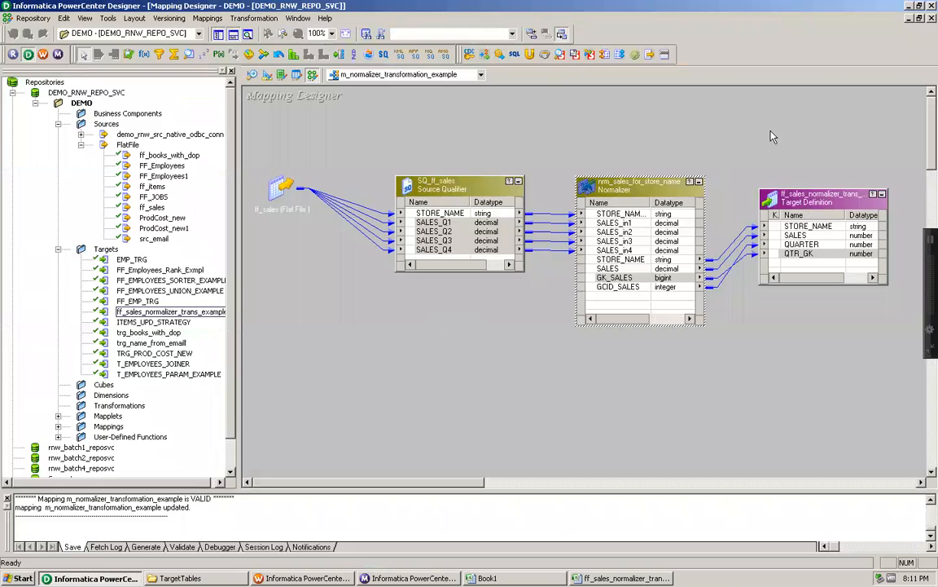
pyautogui.click(480, 352)
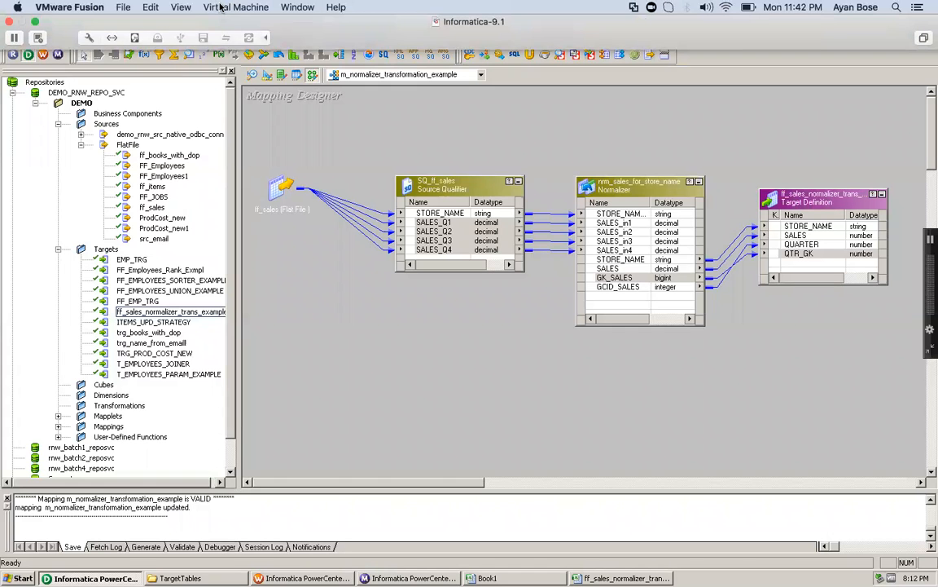
pyautogui.click(181, 7)
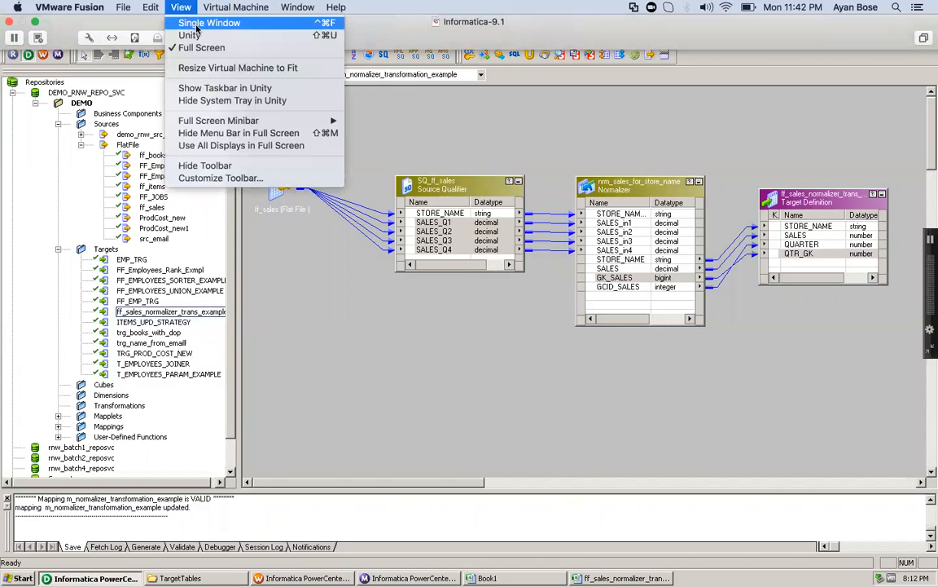
pyautogui.click(202, 23)
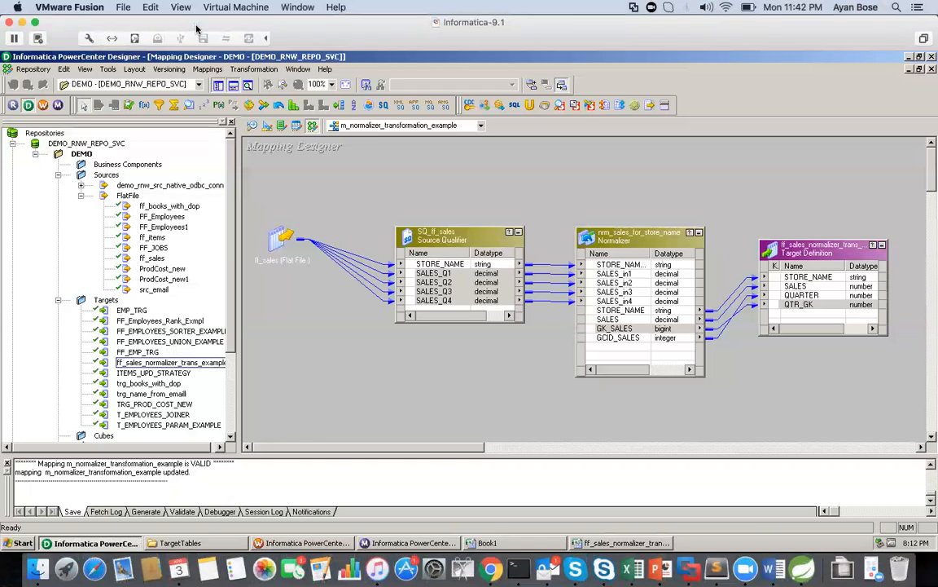